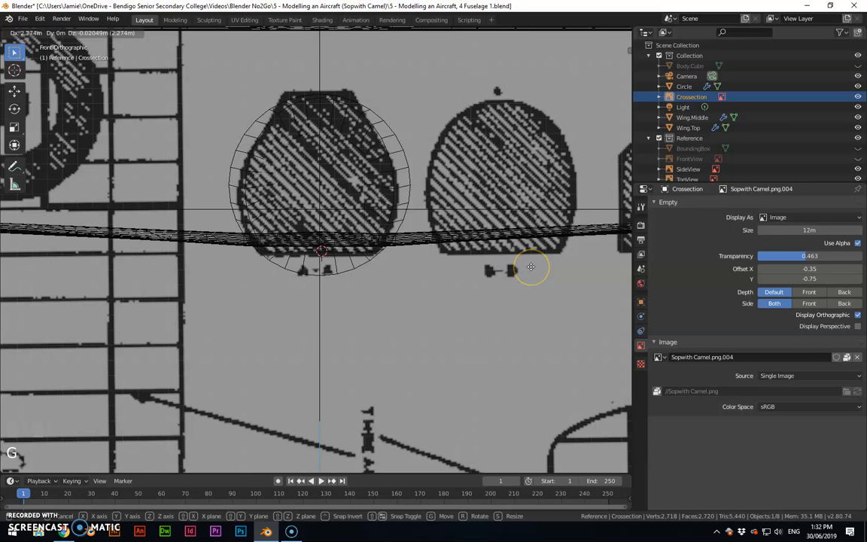
Move the cross-section reference image 2.28 m along X so that section A-A lines up with the fuselage centre axis
{"action": "key", "text": "x"}
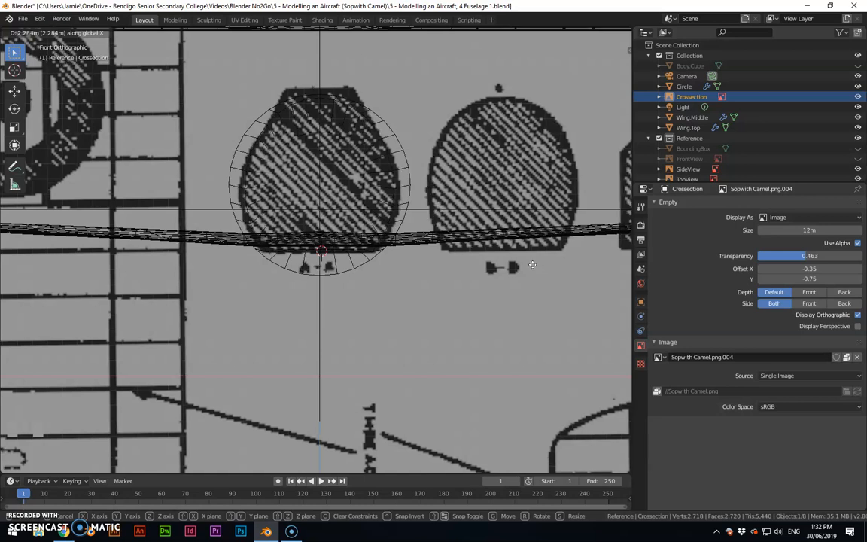
{"action": "left_click", "coordinate": [532, 269]}
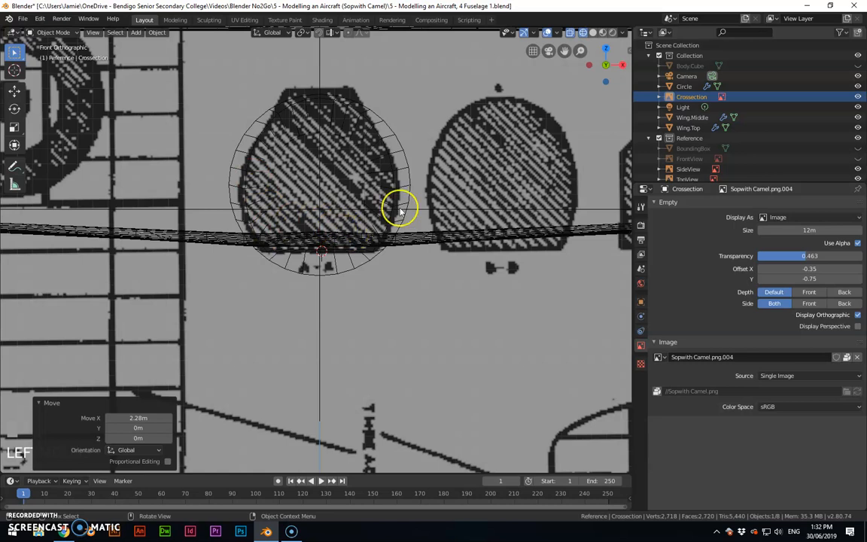
Open the fuselage mesh in Edit Mode, reveal all its hidden vertices and clear the selection
{"action": "left_click", "coordinate": [408, 171]}
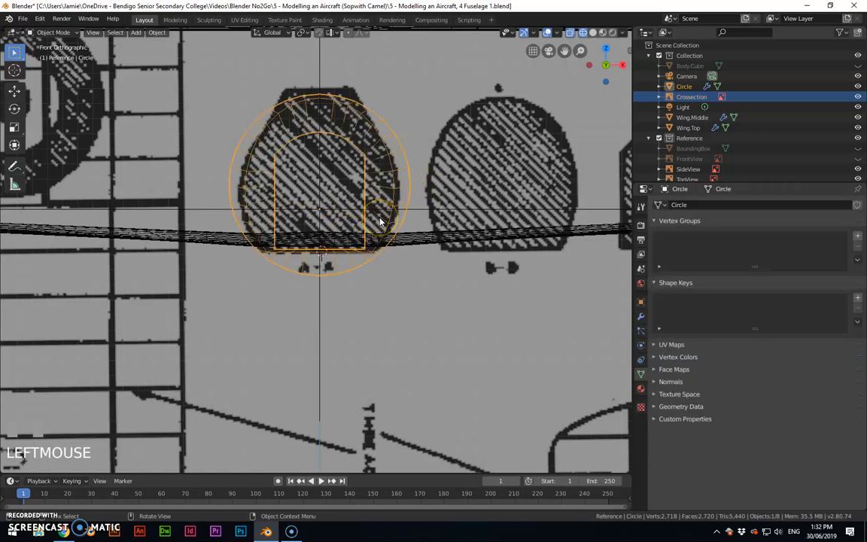
{"action": "key", "text": "Tab"}
{"action": "middle_click_drag", "start_coordinate": [385, 213], "coordinate": [369, 228]}
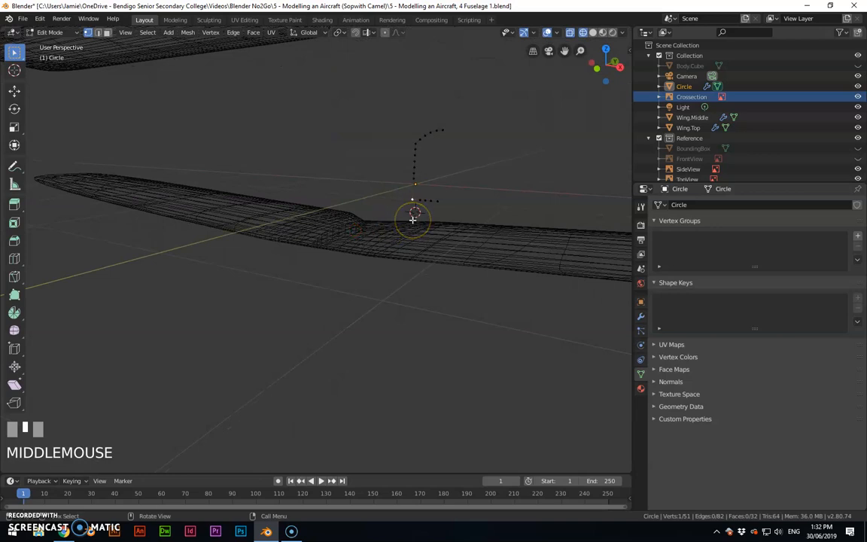
{"action": "key", "text": "alt+h"}
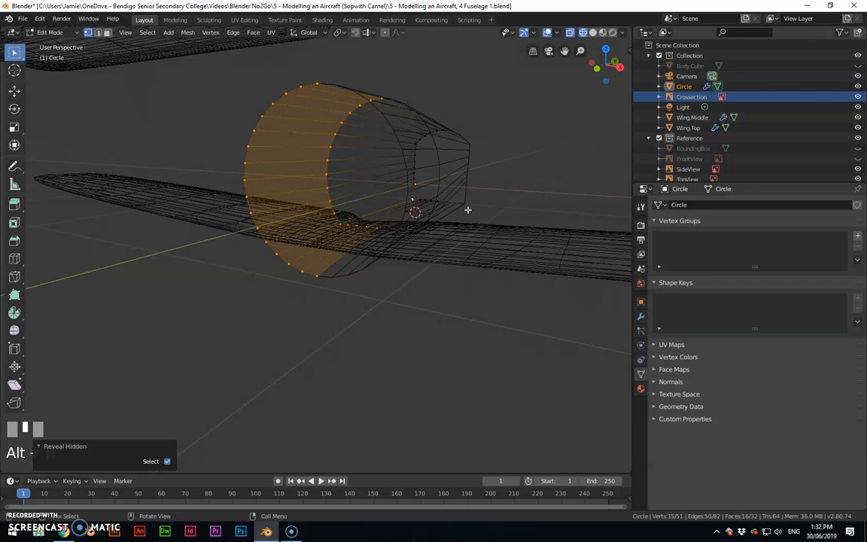
{"action": "key", "text": "alt+a"}
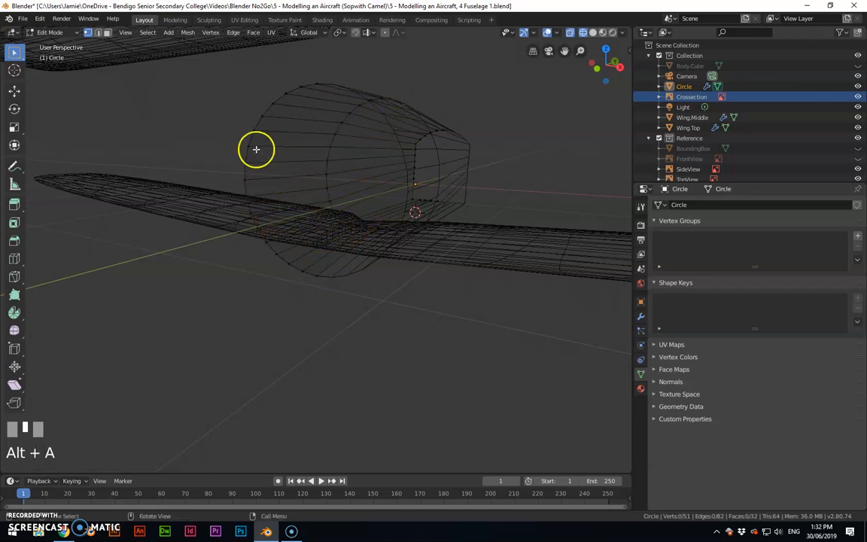
Circle-select the middle and rear section vertices and hide them, then show the front ring in front view
{"action": "key", "text": "c"}
{"action": "mouse_move", "coordinate": [431, 135]}
{"action": "left_mouse_down"}
{"action": "mouse_move", "coordinate": [451, 130]}
{"action": "mouse_move", "coordinate": [430, 211]}
{"action": "mouse_move", "coordinate": [407, 149]}
{"action": "mouse_move", "coordinate": [367, 107]}
{"action": "mouse_move", "coordinate": [319, 196]}
{"action": "mouse_move", "coordinate": [396, 243]}
{"action": "mouse_move", "coordinate": [329, 166]}
{"action": "mouse_move", "coordinate": [379, 218]}
{"action": "left_mouse_up"}
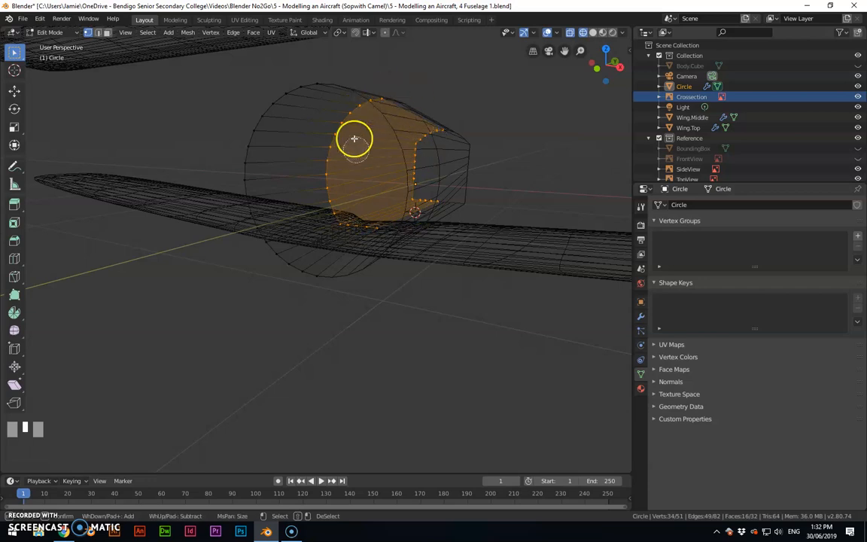
{"action": "left_click", "coordinate": [450, 130], "text": "shift"}
{"action": "left_click_drag", "start_coordinate": [450, 129], "coordinate": [430, 125]}
{"action": "right_click", "coordinate": [463, 137]}
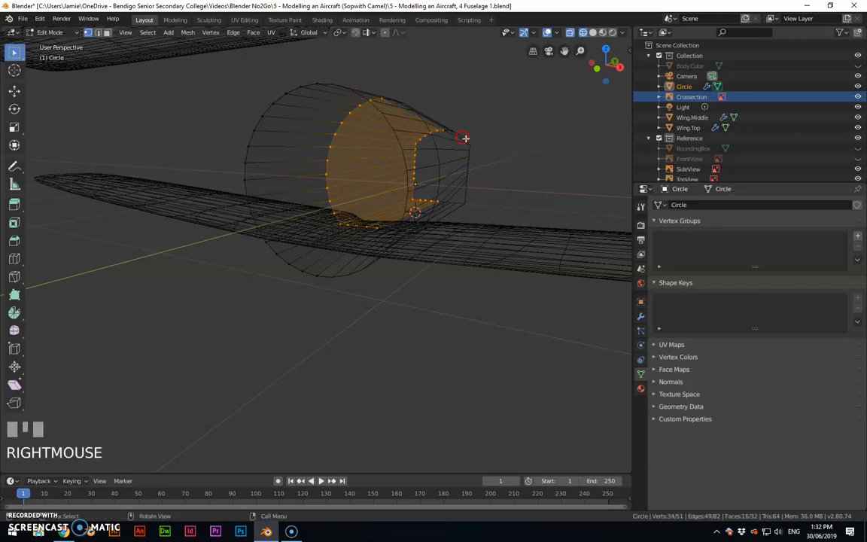
{"action": "key", "text": "h"}
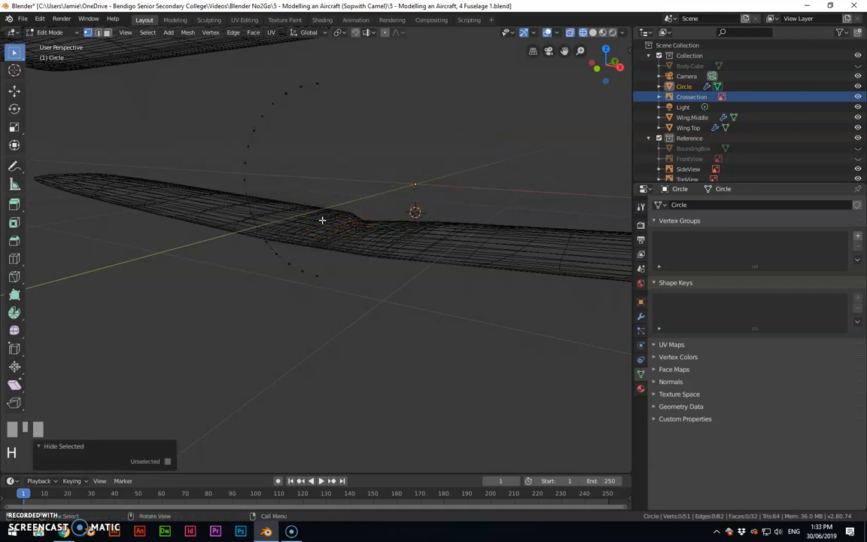
{"action": "key", "text": "KP_1"}
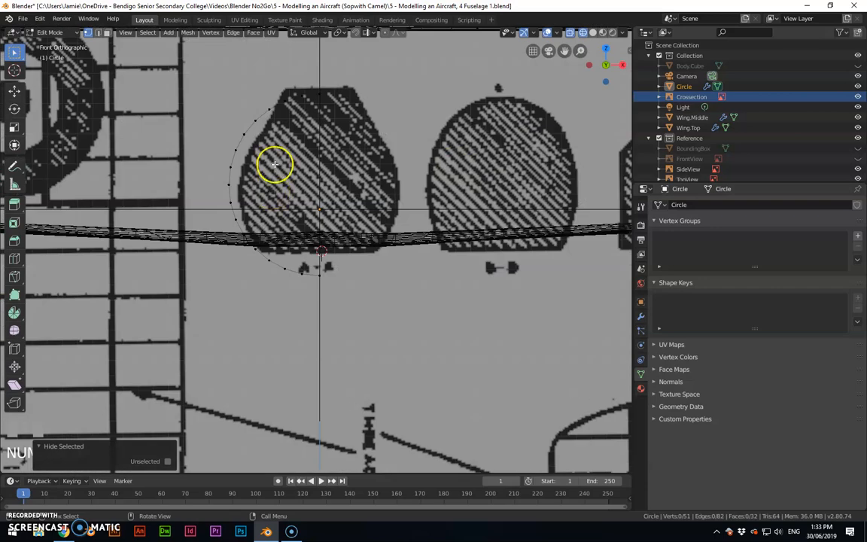
Move the front ring's lower side vertex about 0.051 m in X and -0.024 m in Z toward section A-A's bottom corner
{"action": "left_click", "coordinate": [254, 248]}
{"action": "left_click", "coordinate": [266, 244]}
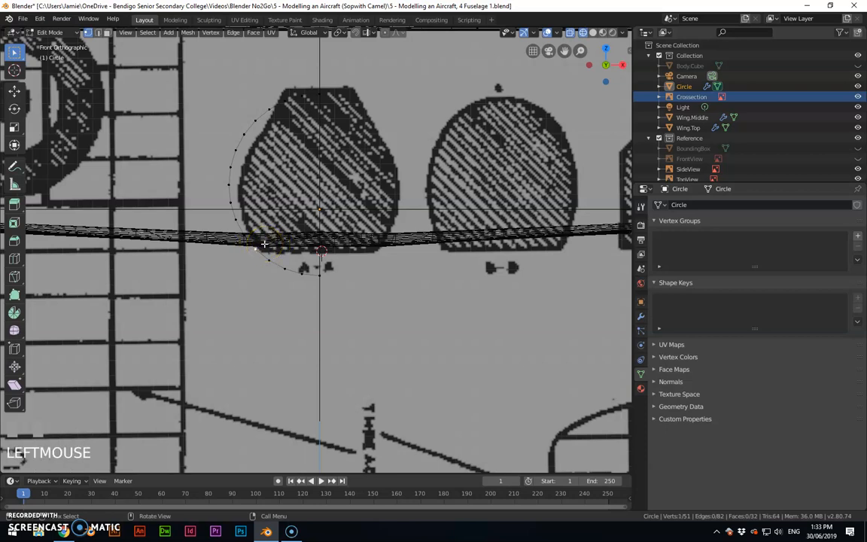
{"action": "key", "text": "g"}
{"action": "left_click", "coordinate": [272, 247]}
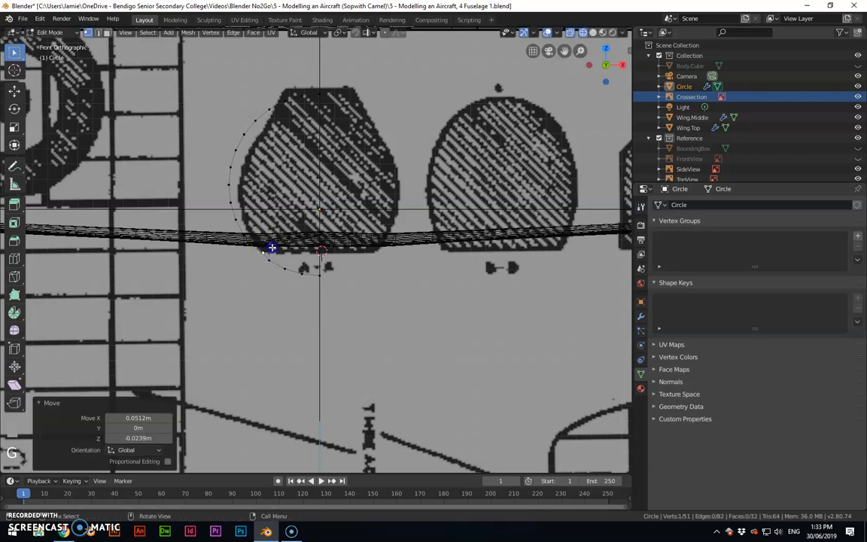
Flatten the front ring's five bottom vertices by scaling Z to 0 and raise them onto section A-A's base line
{"action": "left_click_drag", "start_coordinate": [257, 248], "coordinate": [353, 298]}
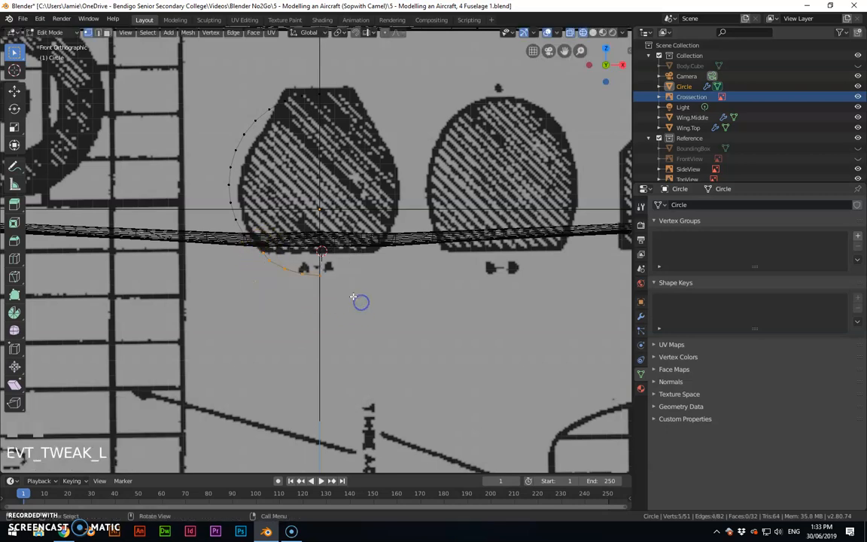
{"action": "key", "text": "s"}
{"action": "key", "text": "z"}
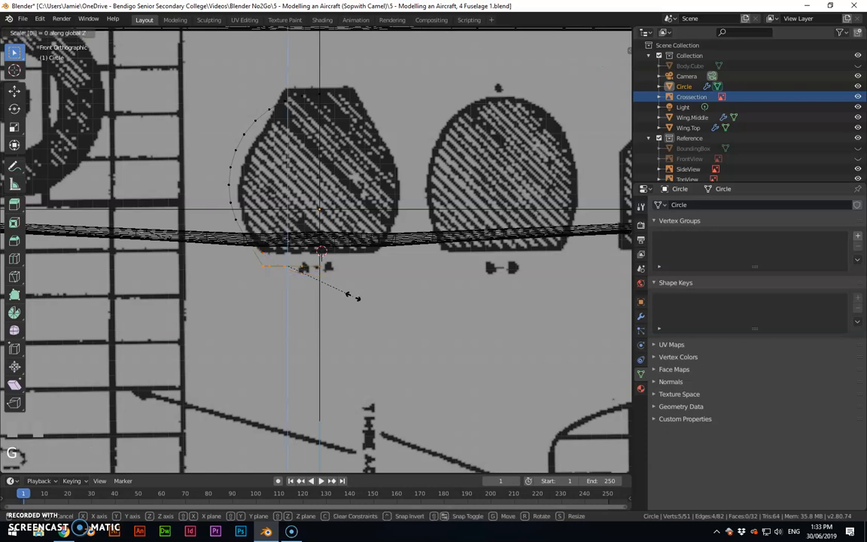
{"action": "key", "text": "Return"}
{"action": "key", "text": "g"}
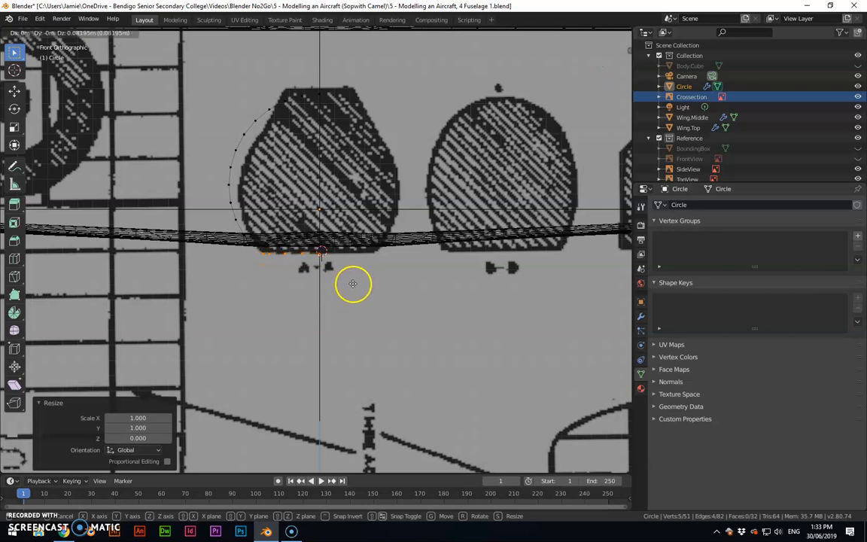
{"action": "left_click", "coordinate": [353, 284]}
Fit the front ring's side to section A-A, moving the side vertices about 0.065 m in X and -0.034 m in Z, and the upper one 0.034 m in X
{"action": "left_click_drag", "start_coordinate": [200, 84], "coordinate": [257, 264]}
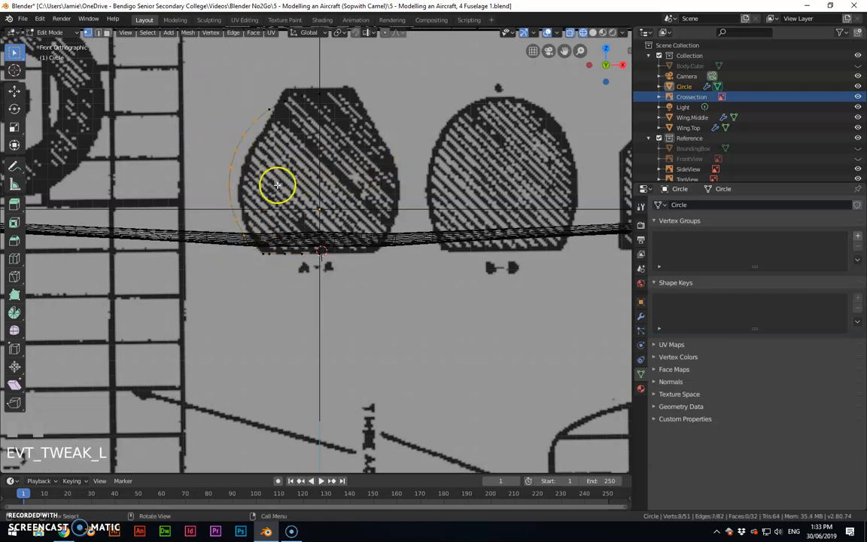
{"action": "key", "text": "g"}
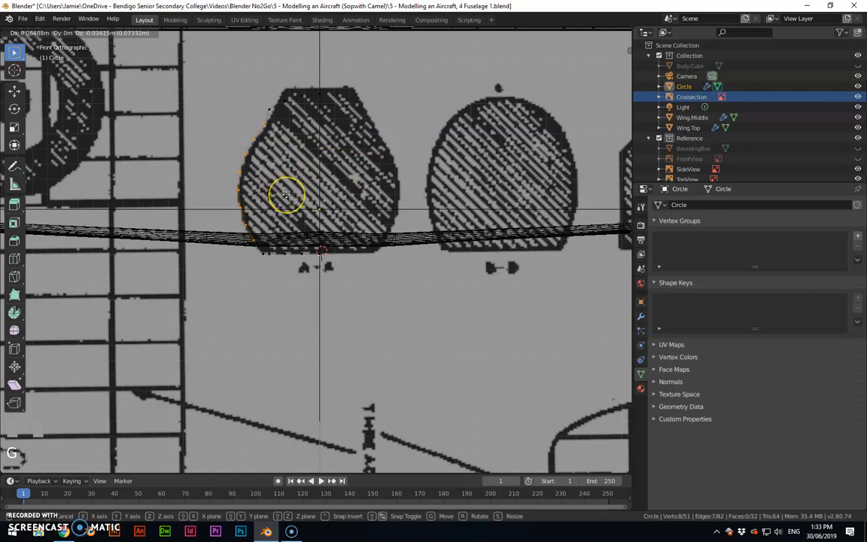
{"action": "left_click", "coordinate": [290, 194]}
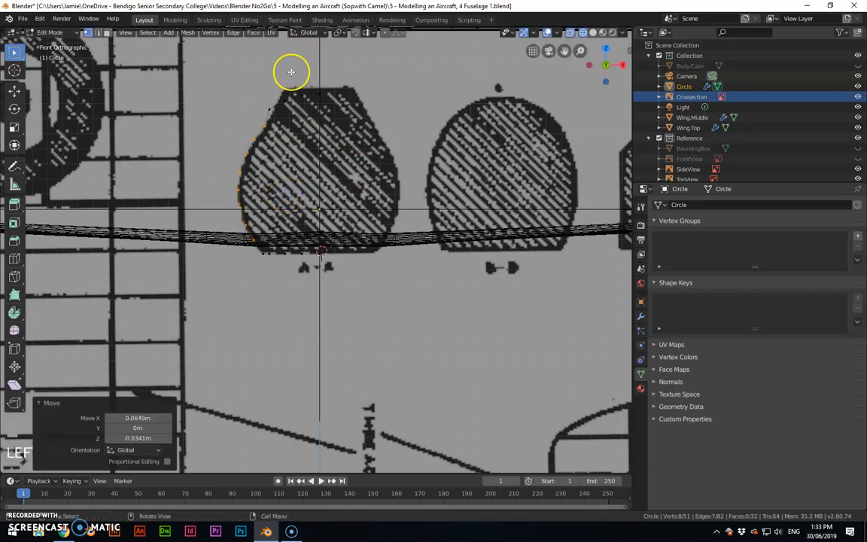
{"action": "left_click", "coordinate": [266, 111]}
{"action": "key", "text": "g"}
{"action": "left_click", "coordinate": [271, 110]}
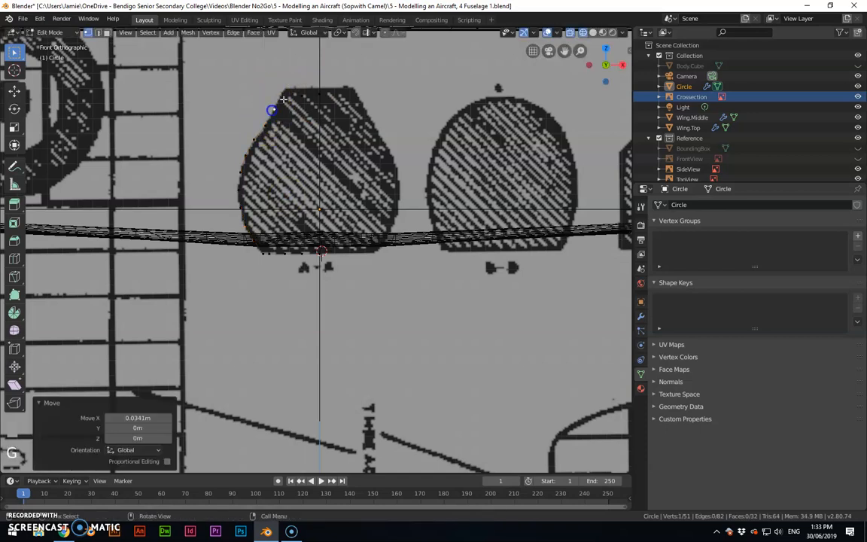
Flatten the front ring's three top vertices by scaling Z to 0 and raise them about 0.055 m onto section A-A's top edge
{"action": "left_click_drag", "start_coordinate": [273, 89], "coordinate": [336, 104]}
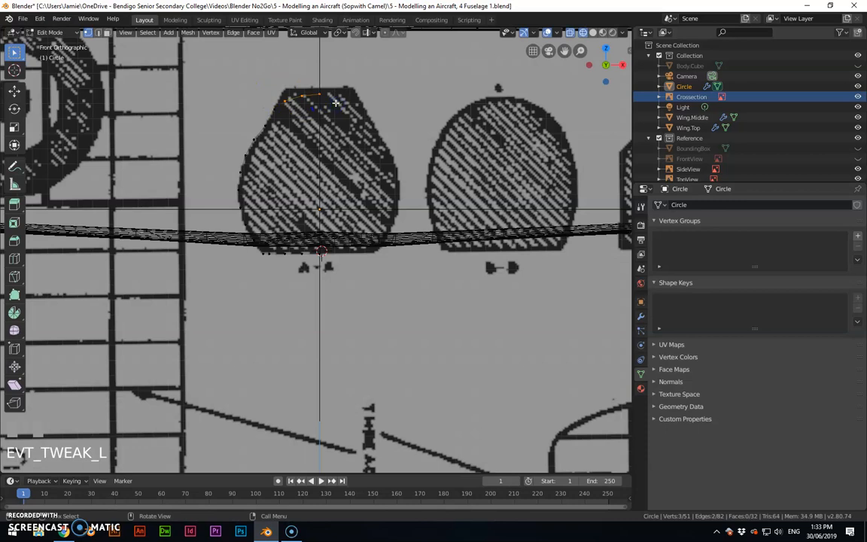
{"action": "key", "text": "s"}
{"action": "key", "text": "z"}
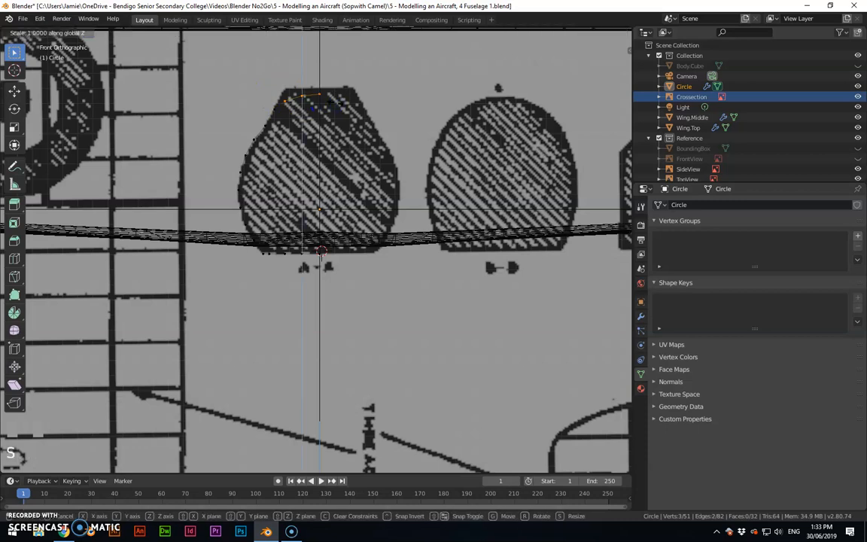
{"action": "key", "text": "Return"}
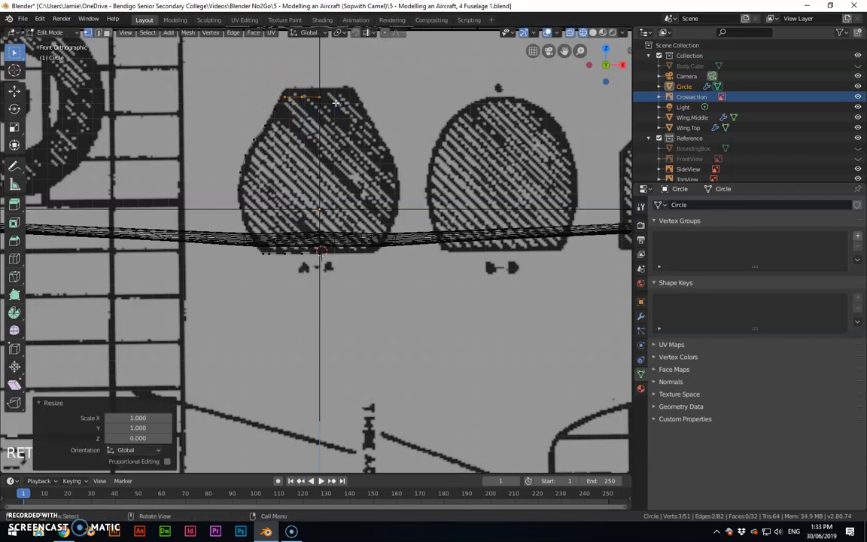
{"action": "key", "text": "g"}
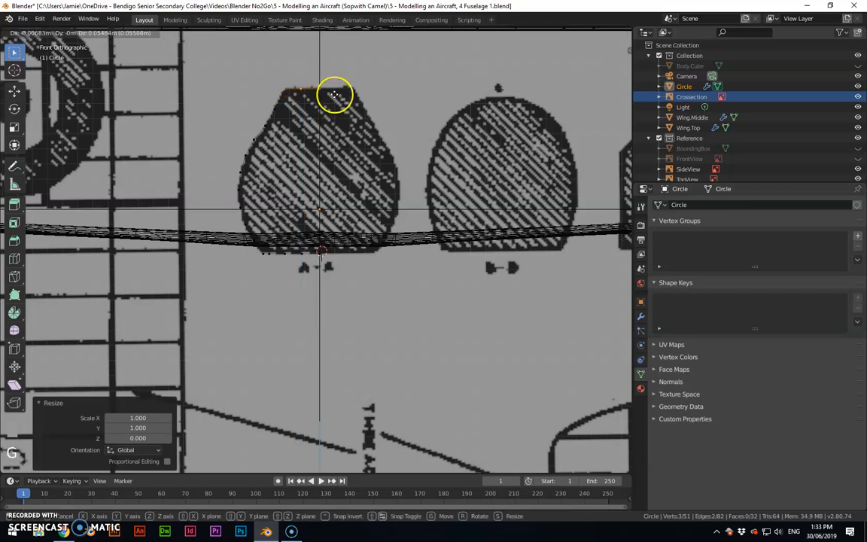
{"action": "left_click", "coordinate": [334, 95]}
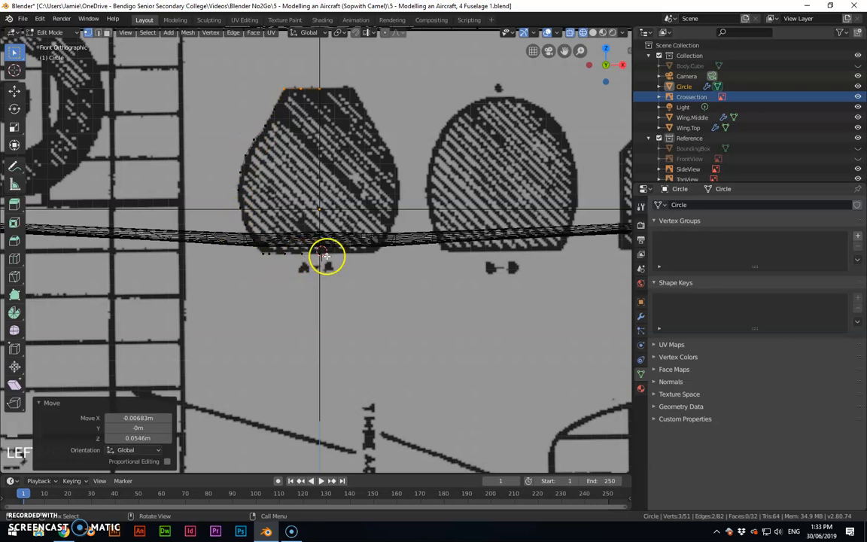
Reveal the hidden fuselage vertices, return to Object Mode and compare the fuselage with the side blueprint in right view
{"action": "middle_click_drag", "start_coordinate": [350, 282], "coordinate": [395, 296]}
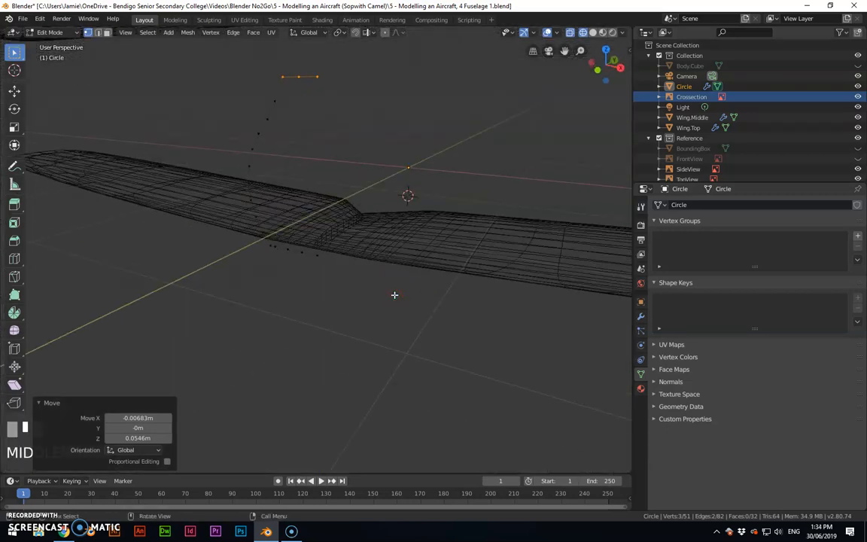
{"action": "key", "text": "alt+h"}
{"action": "key", "text": "Tab"}
{"action": "middle_click_drag", "start_coordinate": [412, 274], "coordinate": [369, 248]}
{"action": "scroll", "coordinate": [439, 247], "scroll_direction": "down", "scroll_amount": 2}
{"action": "middle_click_drag", "start_coordinate": [439, 248], "coordinate": [377, 242]}
{"action": "key", "text": "KP_3"}
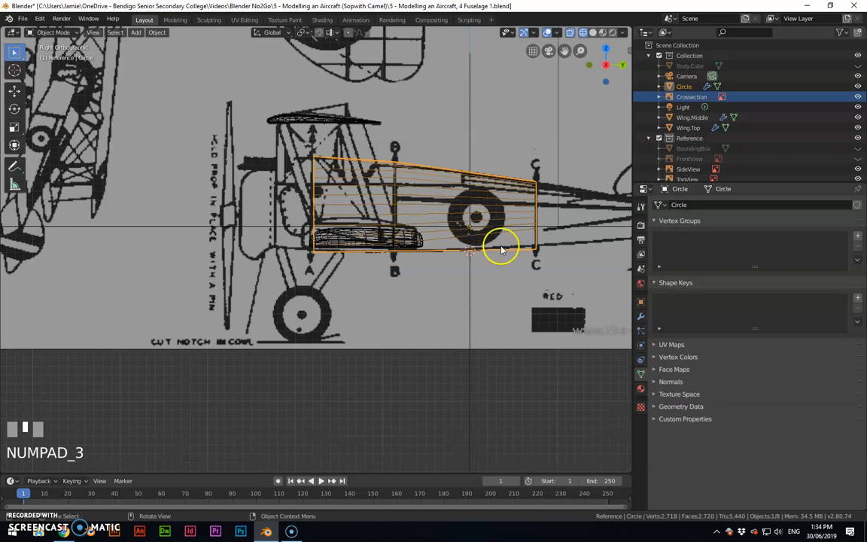
{"action": "middle_click_drag", "start_coordinate": [513, 246], "coordinate": [334, 241], "text": "shift"}
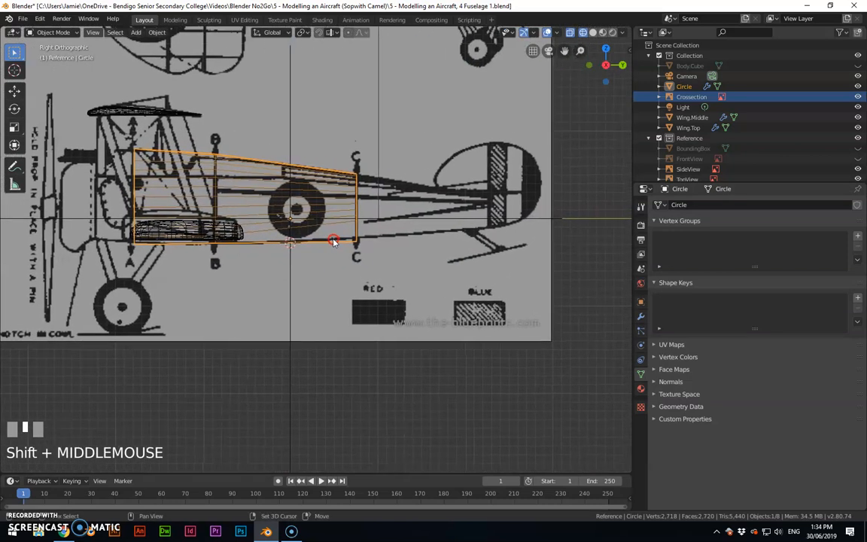
Spread the five side vertices of the rear ring at section C by scaling them 1.237 along Z, and lower them along Z
{"action": "key", "text": "Tab"}
{"action": "left_click_drag", "start_coordinate": [327, 140], "coordinate": [394, 314]}
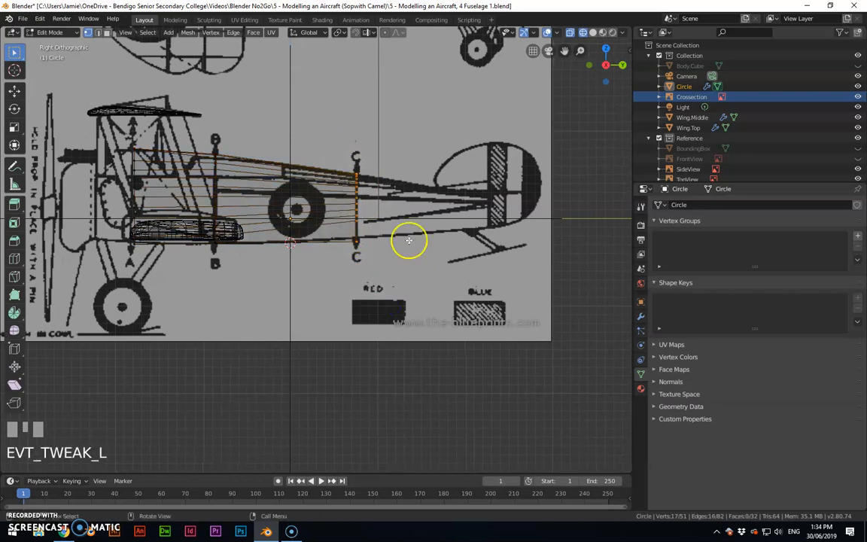
{"action": "scroll", "coordinate": [368, 224], "scroll_direction": "up", "scroll_amount": 2}
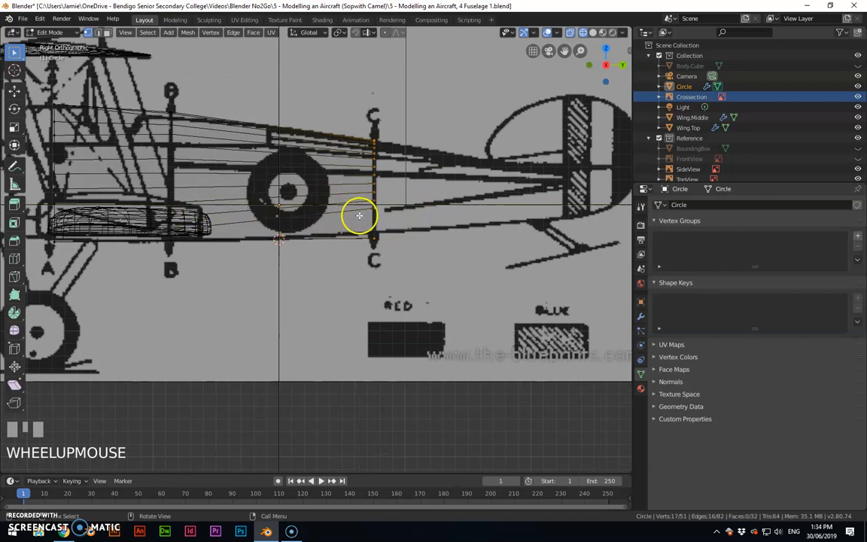
{"action": "middle_click_drag", "start_coordinate": [368, 197], "coordinate": [383, 209]}
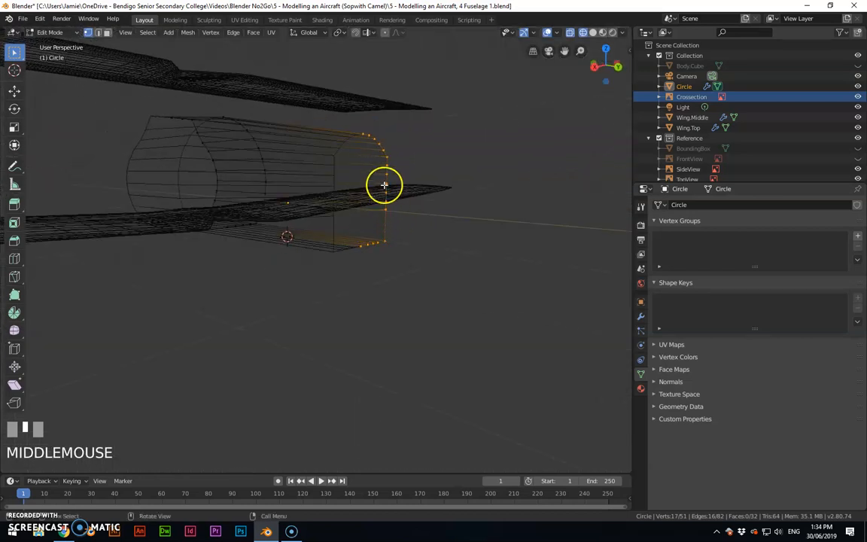
{"action": "left_click_drag", "start_coordinate": [376, 169], "coordinate": [388, 238]}
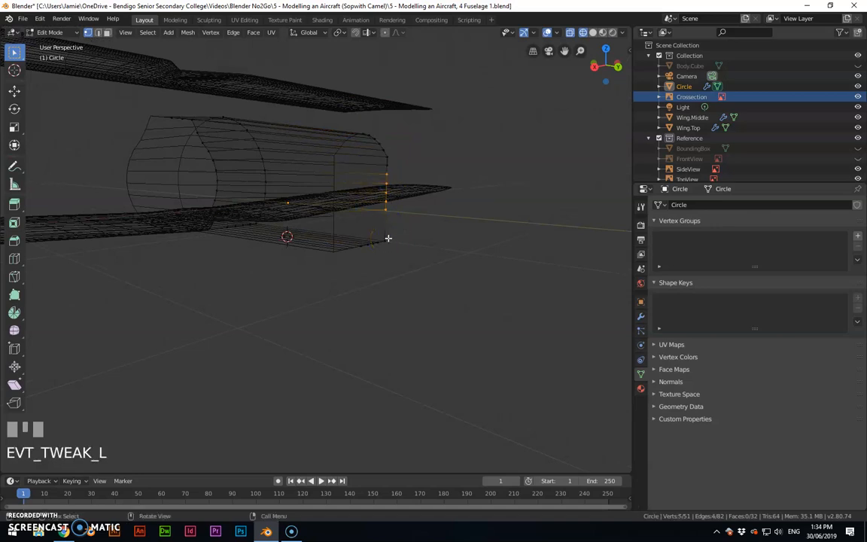
{"action": "key", "text": "s"}
{"action": "key", "text": "z"}
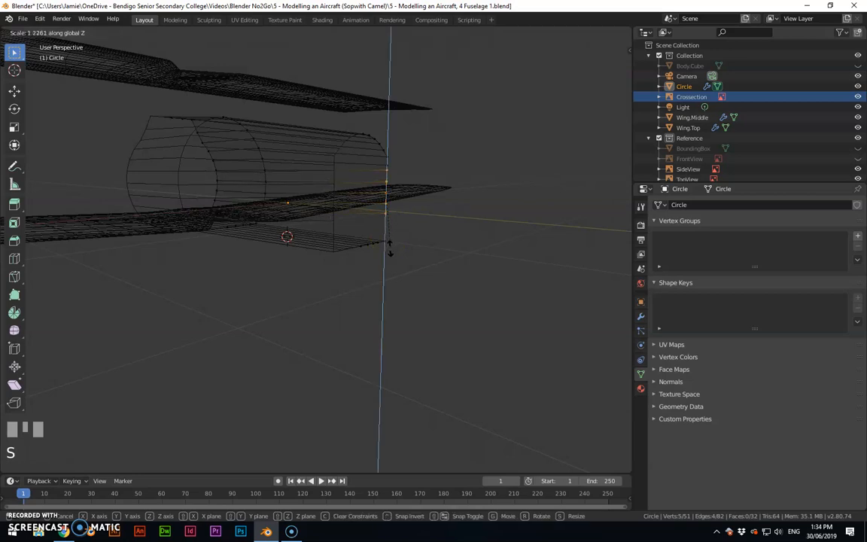
{"action": "left_click", "coordinate": [390, 248]}
{"action": "key", "text": "g"}
{"action": "key", "text": "z"}
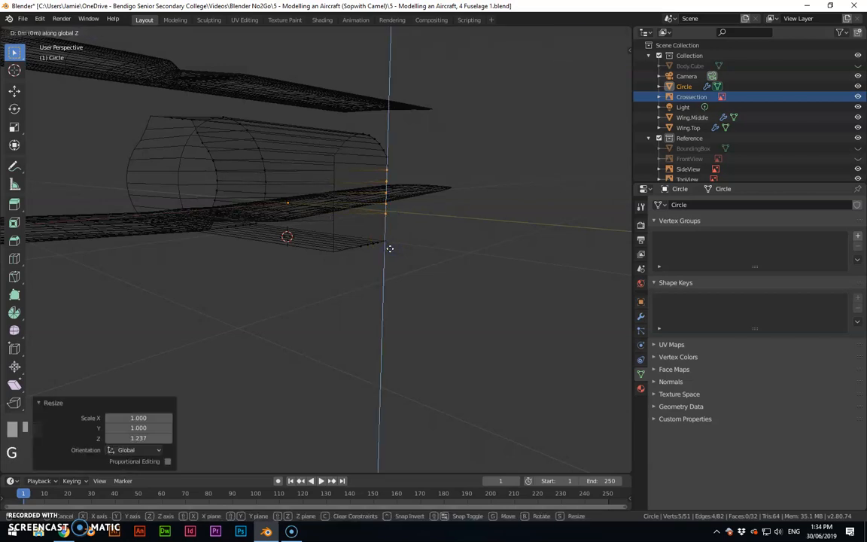
{"action": "left_click", "coordinate": [392, 258]}
Move the rear ring's uppermost spread side vertex about 0.026 m down along Z to even out the spacing
{"action": "left_click", "coordinate": [383, 174]}
{"action": "key", "text": "g"}
{"action": "key", "text": "z"}
{"action": "left_click", "coordinate": [345, 207]}
Switch the viewport to Solid shading and view the fuselage from its open rear end
{"action": "middle_click_drag", "start_coordinate": [345, 207], "coordinate": [210, 213]}
{"action": "key", "text": "z"}
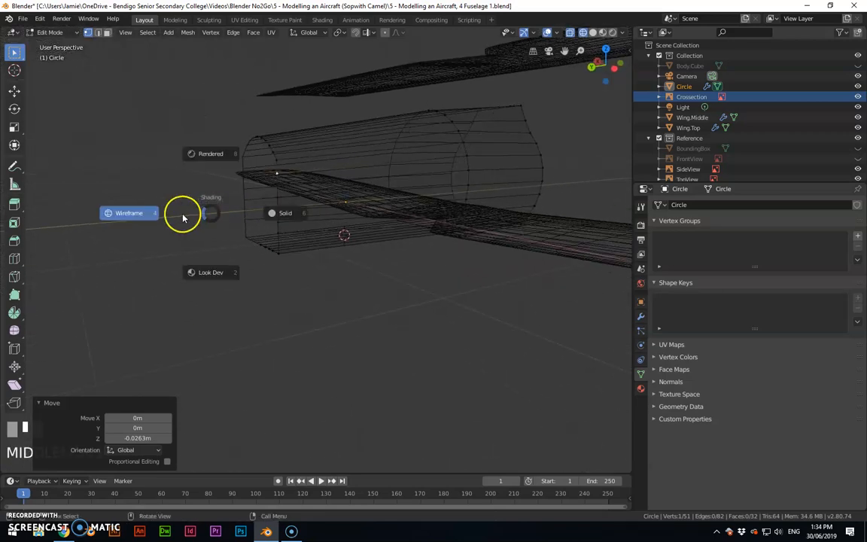
{"action": "left_click", "coordinate": [283, 214]}
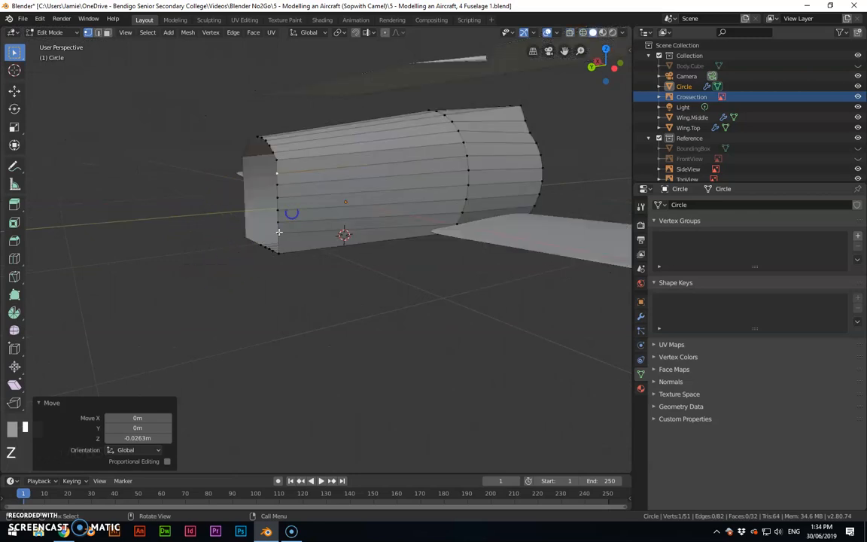
Move the side vertex just above the rear ring's bottom corner about 0.023 m down along Z
{"action": "middle_click_drag", "start_coordinate": [321, 243], "coordinate": [338, 235]}
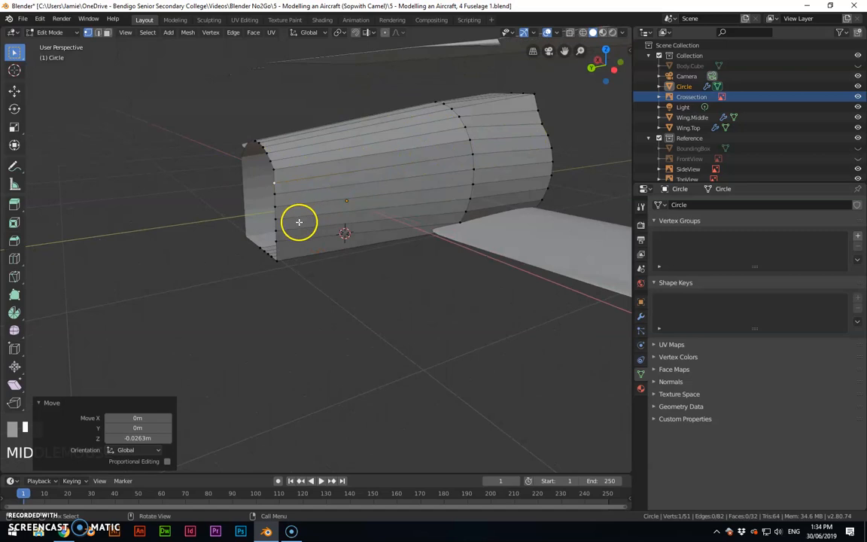
{"action": "left_click", "coordinate": [277, 237]}
{"action": "key", "text": "g"}
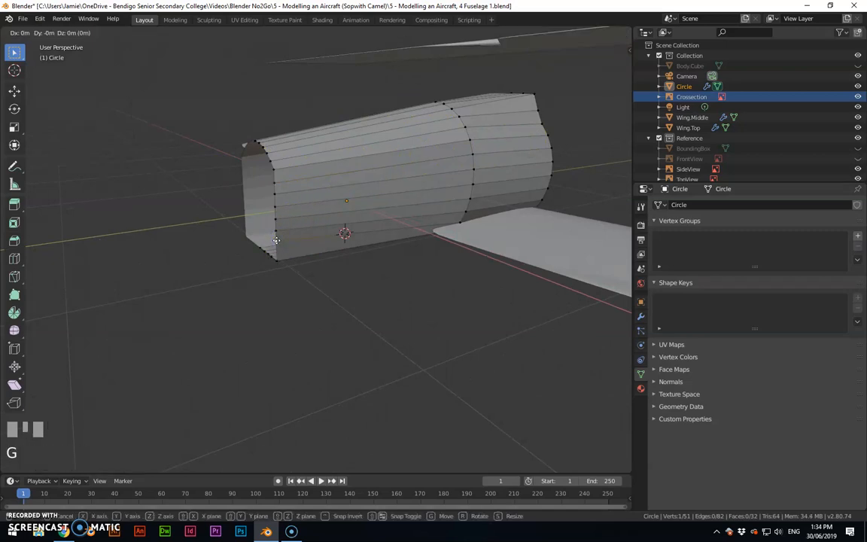
{"action": "key", "text": "z"}
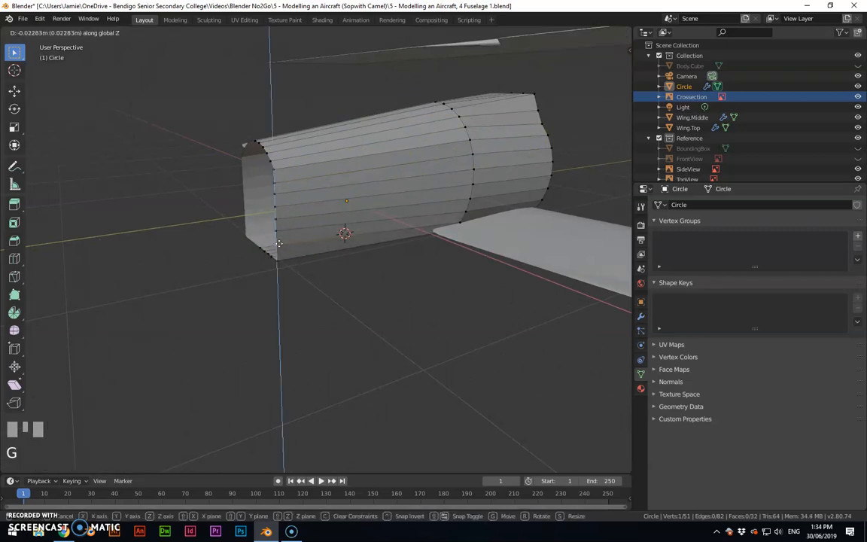
{"action": "left_click", "coordinate": [279, 243]}
Lower the next side vertex up the rear ring about 0.0365 m along Z, and raise it back 0.0145 m
{"action": "left_click", "coordinate": [275, 226]}
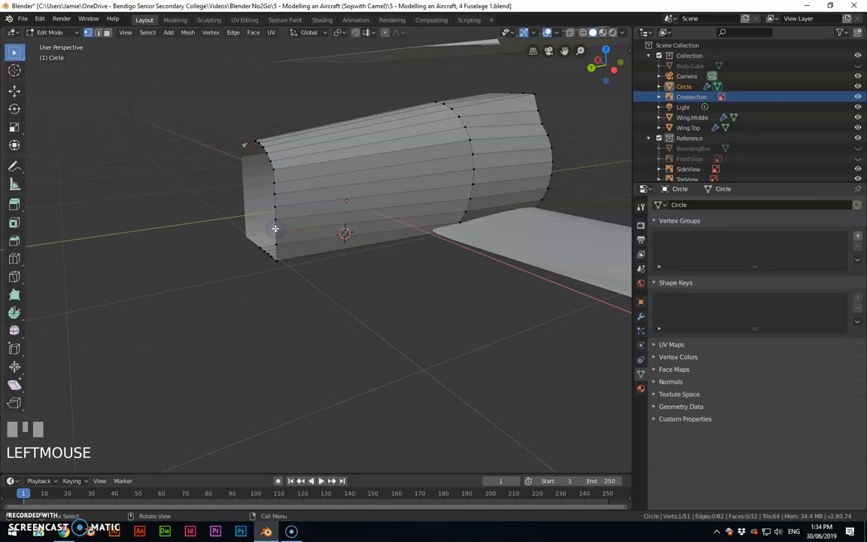
{"action": "key", "text": "g"}
{"action": "key", "text": "z"}
{"action": "left_click", "coordinate": [275, 233]}
{"action": "key", "text": "g"}
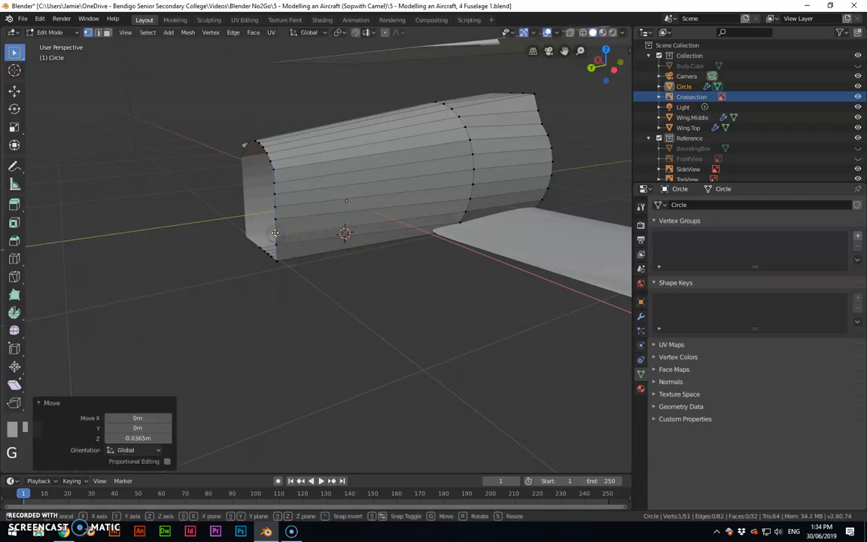
{"action": "key", "text": "z"}
{"action": "left_click", "coordinate": [276, 230]}
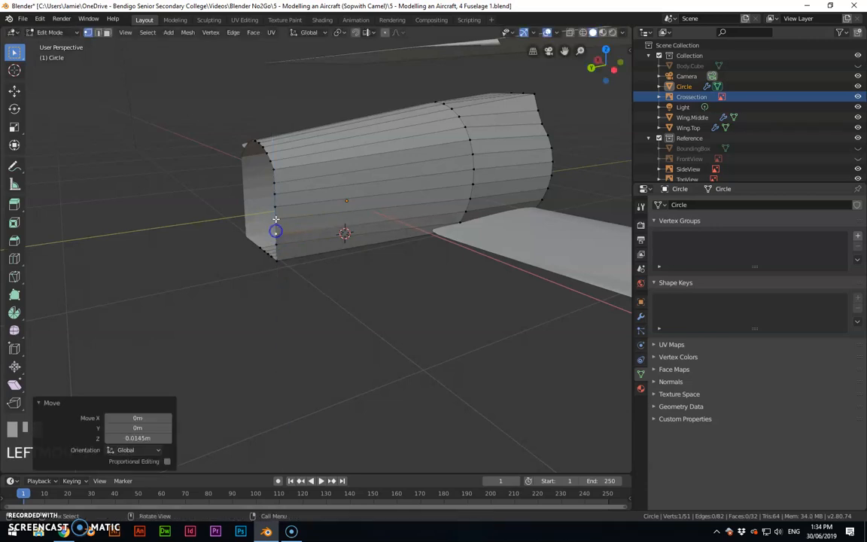
Lower the next two side vertices up the rear ring along Z, the upper one by about 0.014 m
{"action": "key", "text": "g"}
{"action": "key", "text": "z"}
{"action": "left_click", "coordinate": [277, 214]}
{"action": "key", "text": "g"}
{"action": "key", "text": "z"}
{"action": "left_click", "coordinate": [278, 232]}
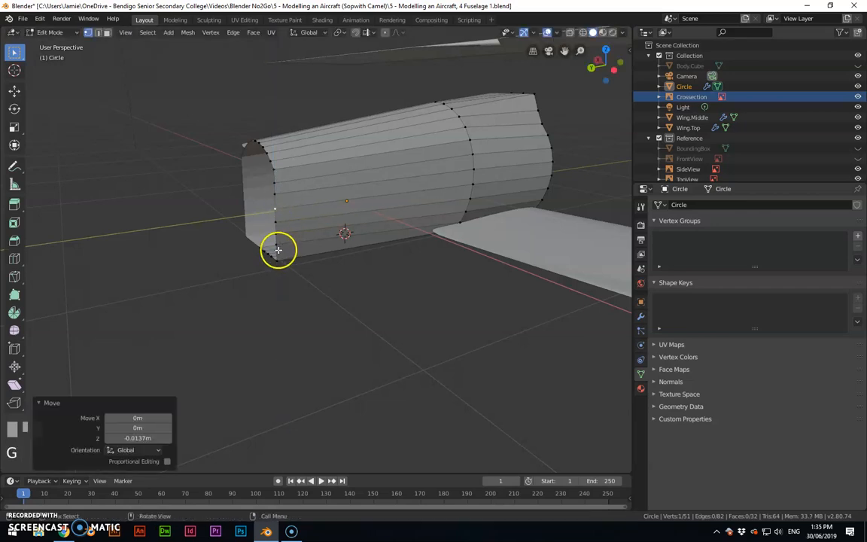
Lower the side vertex just above the rear ring's bottom corner by a further 0.019 m or so along Z
{"action": "left_click", "coordinate": [277, 244]}
{"action": "key", "text": "g"}
{"action": "key", "text": "z"}
{"action": "left_click", "coordinate": [277, 248]}
{"action": "middle_click_drag", "start_coordinate": [260, 273], "coordinate": [306, 266]}
In wireframe right view, extrude the ring at section C about 1.51 m along Y to the tail and scale the new ring to 0.470
{"action": "key", "text": "z"}
{"action": "left_click", "coordinate": [236, 265]}
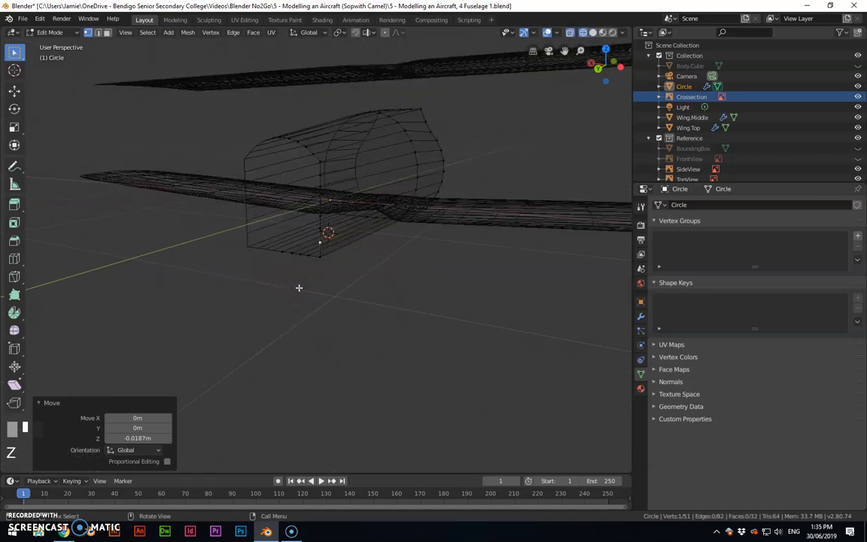
{"action": "key", "text": "KP_3"}
{"action": "left_click_drag", "start_coordinate": [396, 128], "coordinate": [352, 250]}
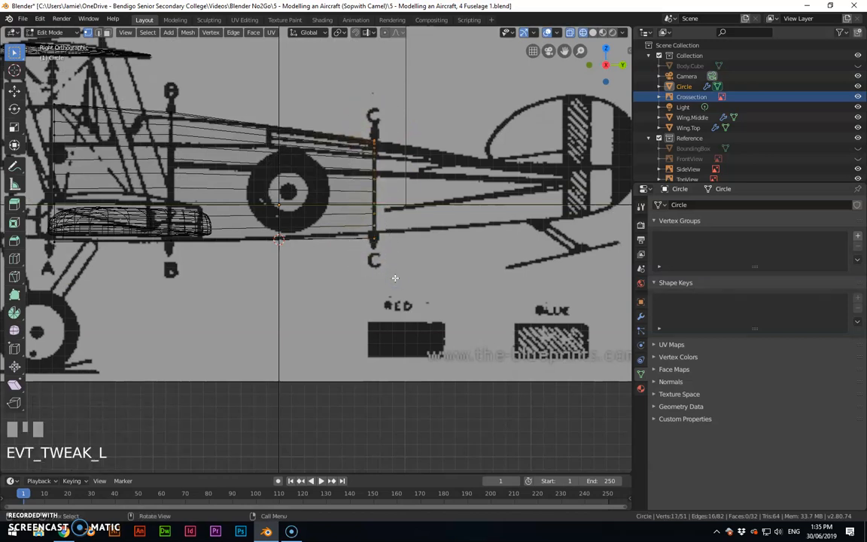
{"action": "key", "text": "e"}
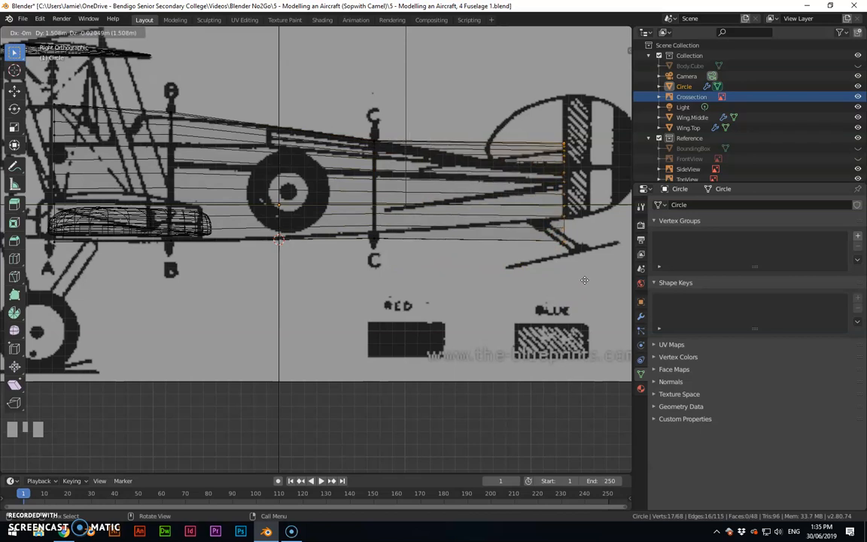
{"action": "left_click", "coordinate": [584, 280]}
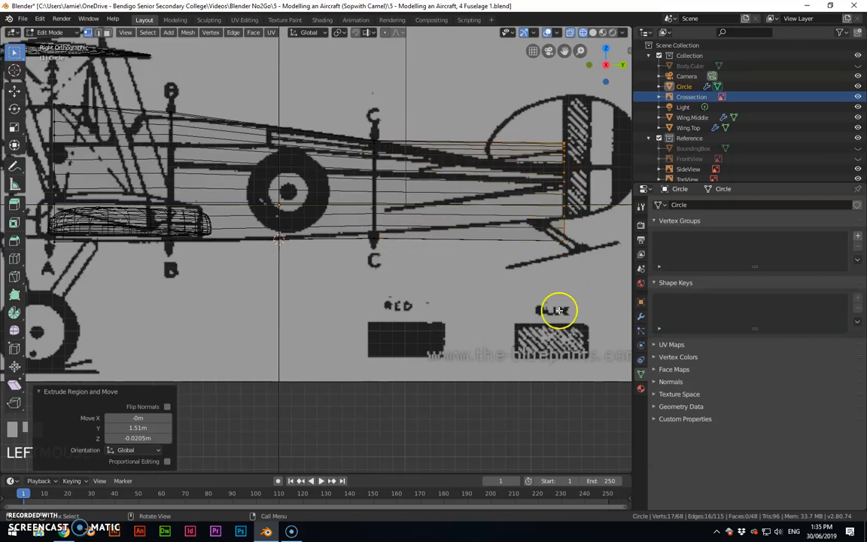
{"action": "key", "text": "s"}
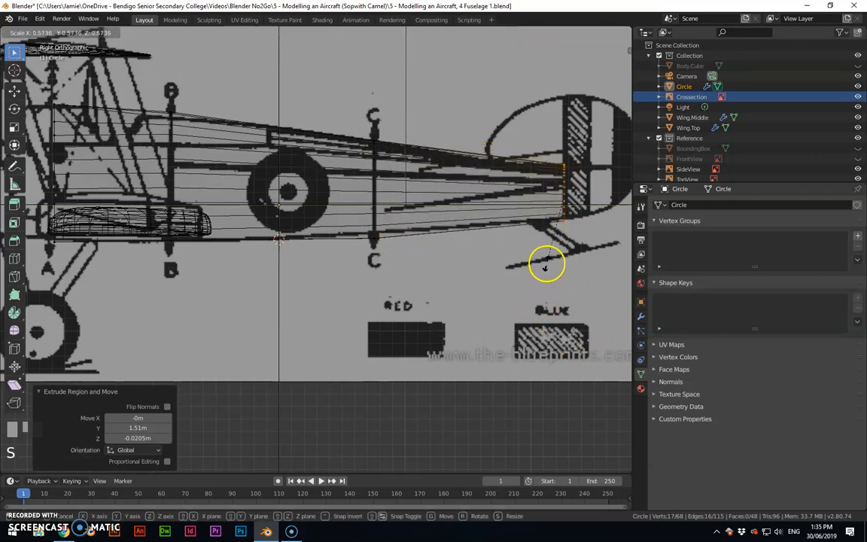
{"action": "left_click", "coordinate": [545, 250]}
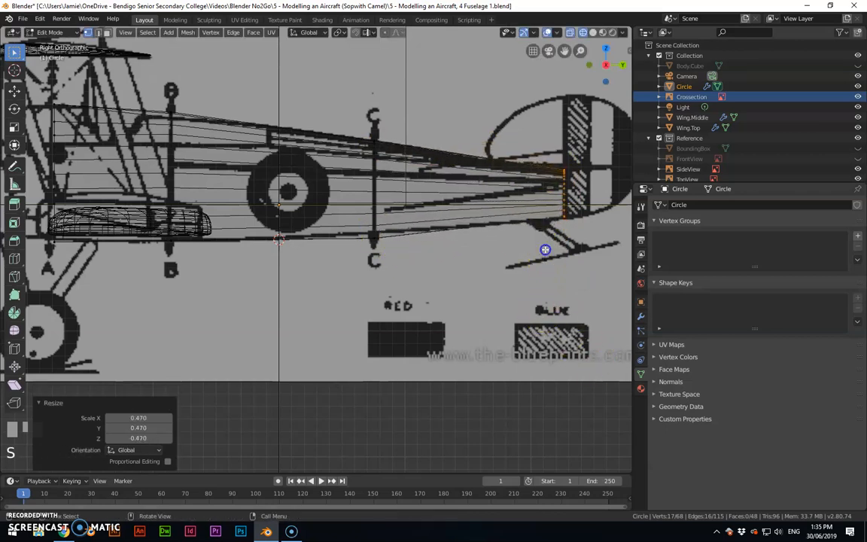
In top view, narrow the tail ring to 0.715 along X and move it about 0.201 m along X to the fuselage centreline
{"action": "scroll", "coordinate": [539, 308], "scroll_direction": "down", "scroll_amount": 3}
{"action": "middle_click_drag", "start_coordinate": [552, 286], "coordinate": [427, 314]}
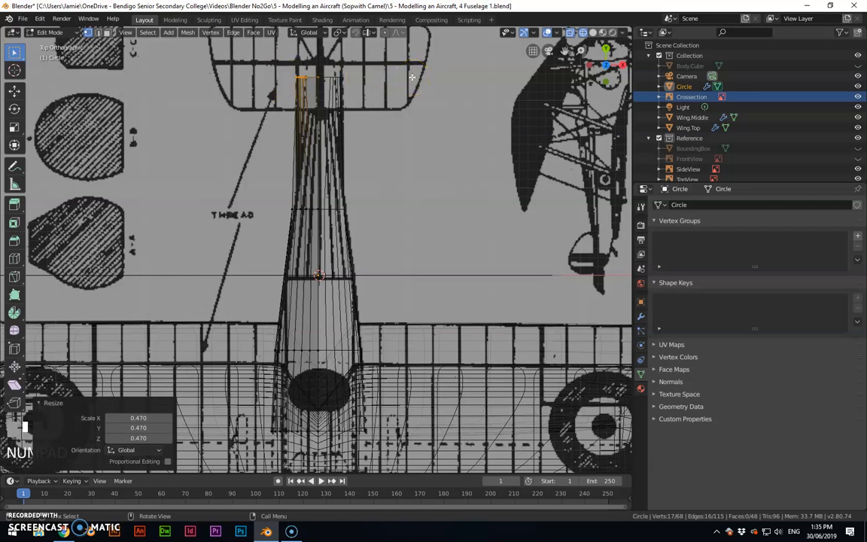
{"action": "key", "text": "s"}
{"action": "key", "text": "x"}
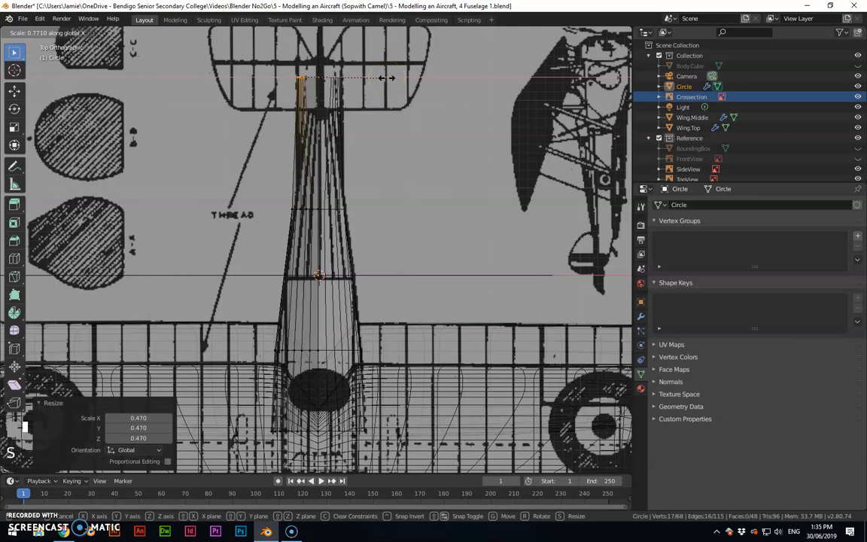
{"action": "left_click", "coordinate": [380, 78]}
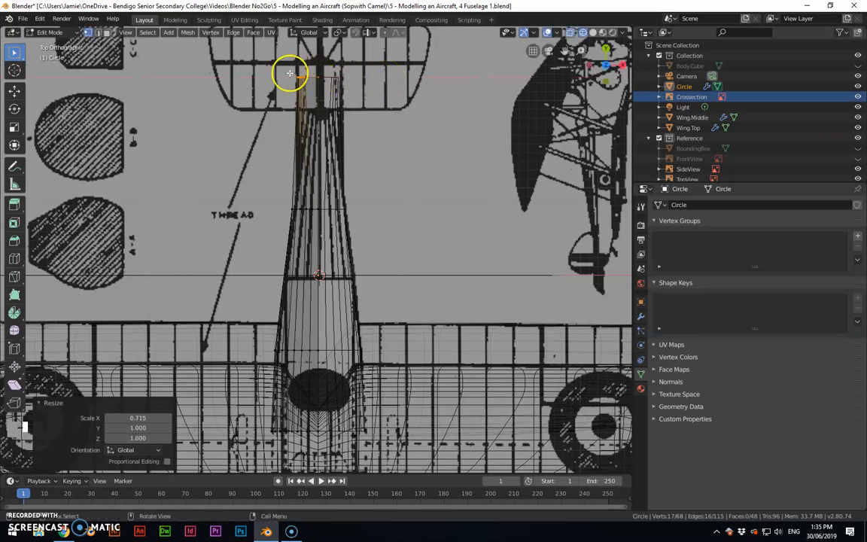
{"action": "key", "text": "g"}
{"action": "key", "text": "x"}
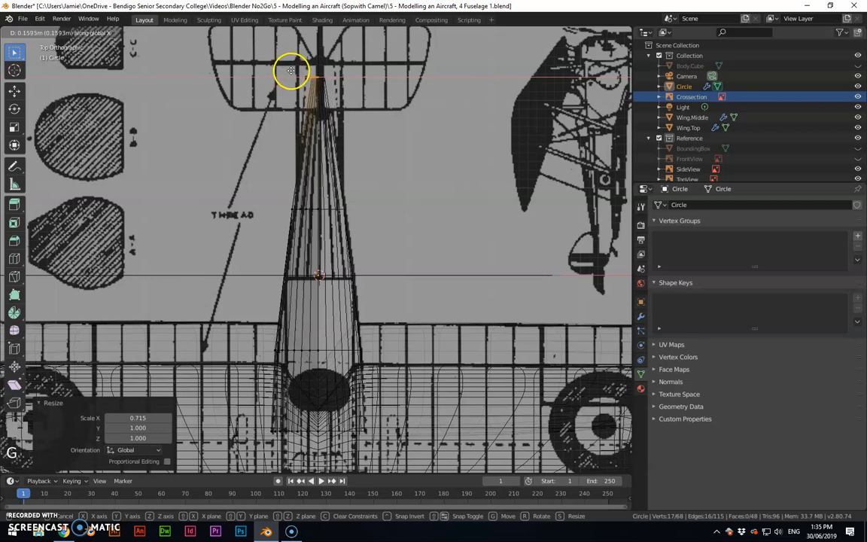
{"action": "left_click", "coordinate": [292, 73]}
{"action": "middle_click_drag", "start_coordinate": [293, 73], "coordinate": [283, 125]}
{"action": "middle_click_drag", "start_coordinate": [223, 197], "coordinate": [353, 167]}
{"action": "middle_click_drag", "start_coordinate": [429, 124], "coordinate": [338, 206]}
In right view, extrude the front ring at section A about 0.433 m forward along negative Y and 0.015 m up to the cowl
{"action": "key", "text": "KP_3"}
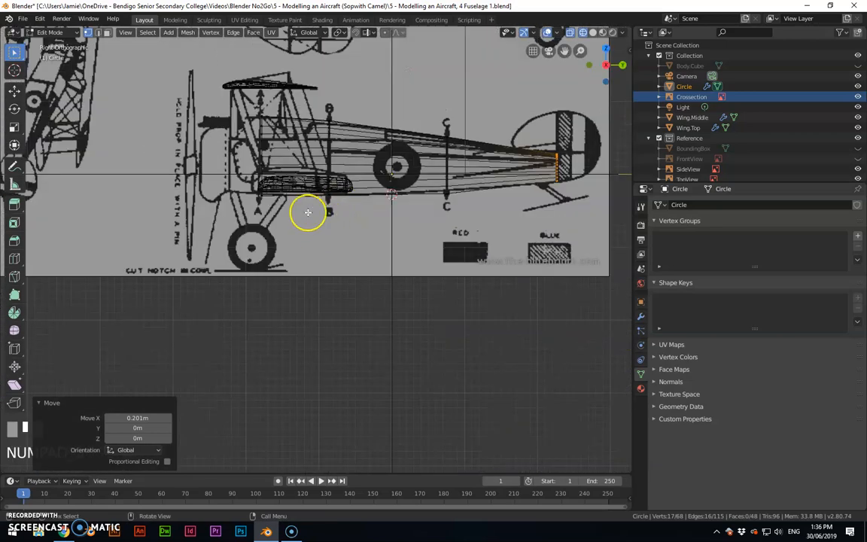
{"action": "left_click_drag", "start_coordinate": [241, 109], "coordinate": [288, 224]}
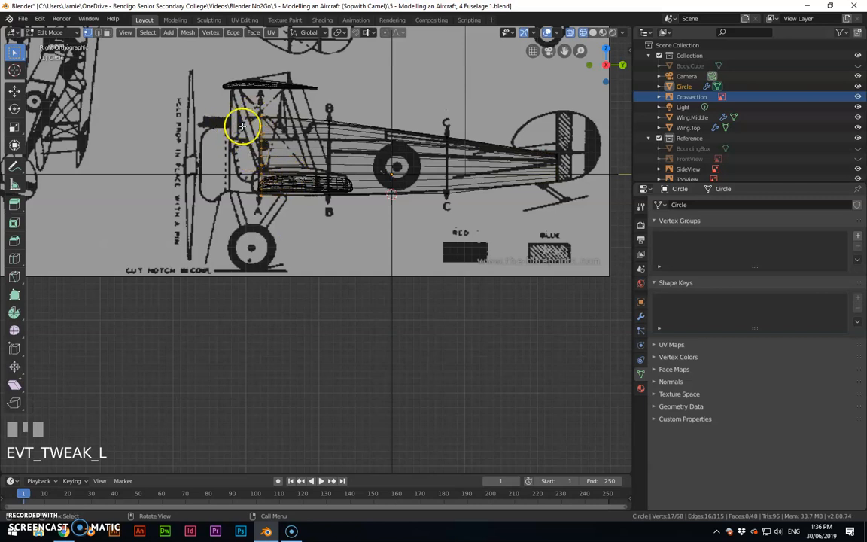
{"action": "scroll", "coordinate": [143, 162], "scroll_direction": "down", "scroll_amount": 2}
{"action": "scroll", "coordinate": [134, 163], "scroll_direction": "up", "scroll_amount": 2}
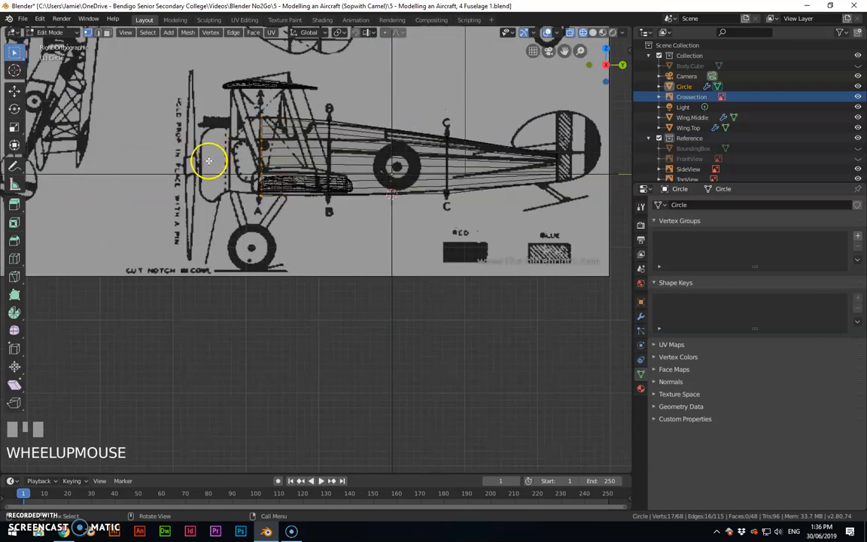
{"action": "scroll", "coordinate": [214, 150], "scroll_direction": "up", "scroll_amount": 2}
{"action": "middle_click_drag", "start_coordinate": [182, 148], "coordinate": [392, 248], "text": "shift"}
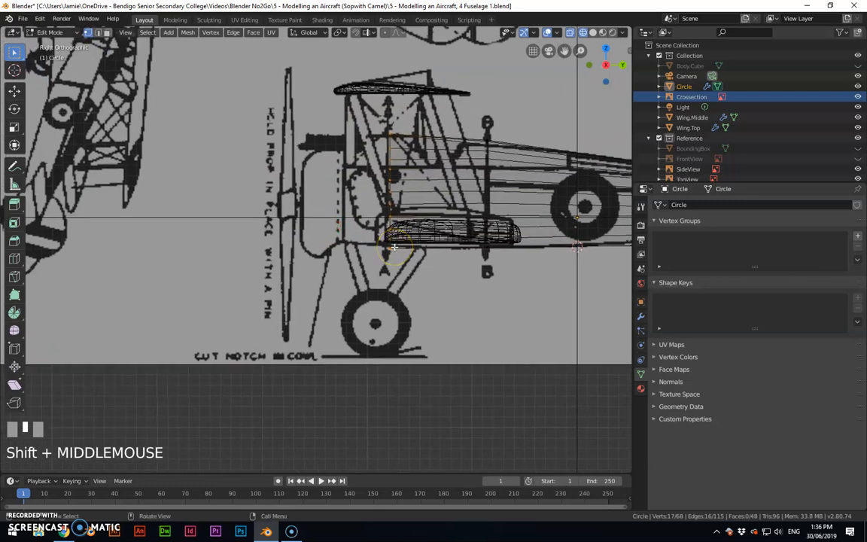
{"action": "key", "text": "g"}
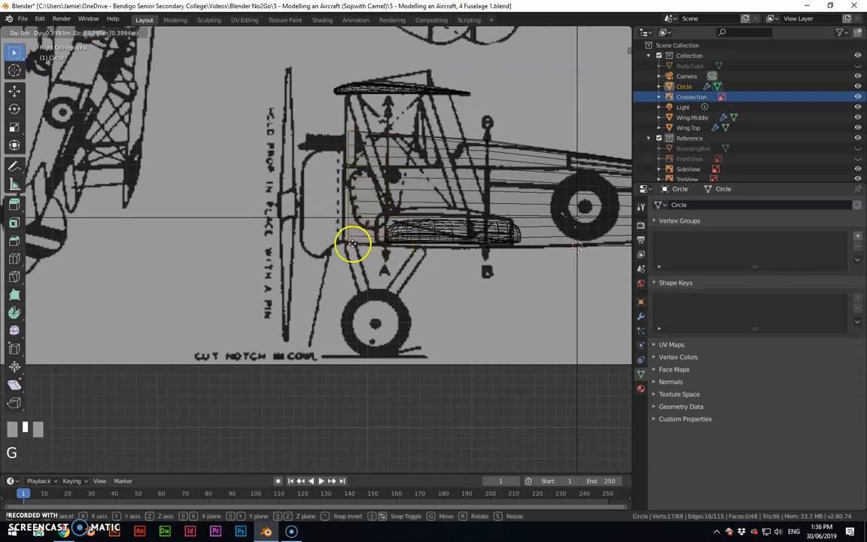
{"action": "right_click", "coordinate": [353, 243]}
{"action": "key", "text": "e"}
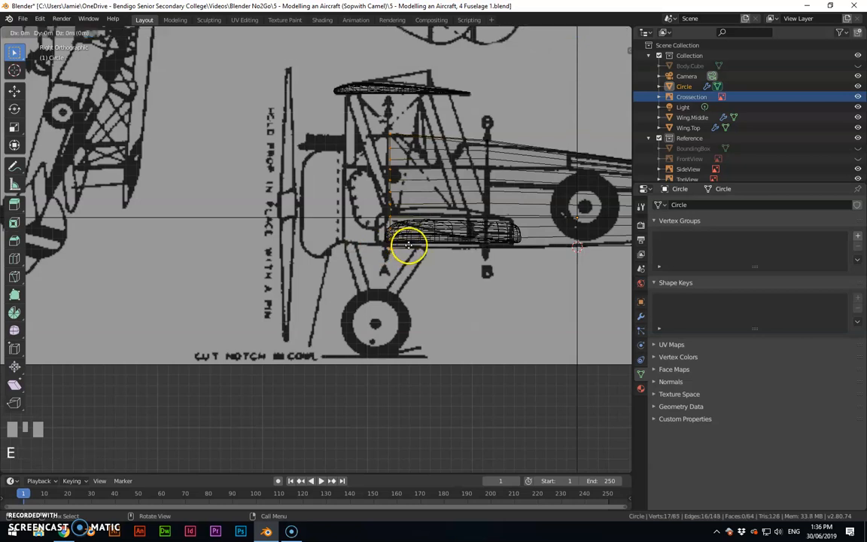
{"action": "left_click", "coordinate": [368, 250]}
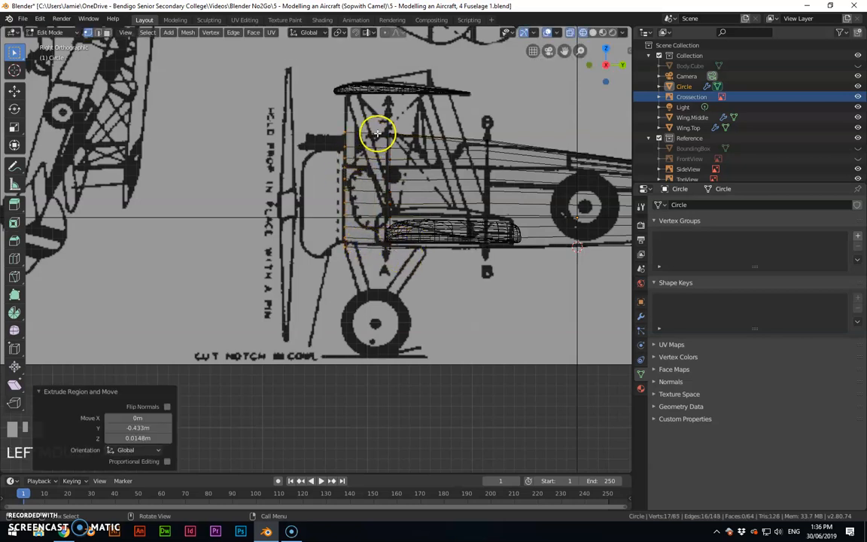
Move the new front ring's three topmost vertices about 0.276 m back along Y and 0.02 m down in right view
{"action": "middle_click_drag", "start_coordinate": [346, 134], "coordinate": [387, 153]}
{"action": "scroll", "coordinate": [287, 146], "scroll_direction": "up", "scroll_amount": 3}
{"action": "middle_click_drag", "start_coordinate": [286, 145], "coordinate": [300, 198], "text": "shift"}
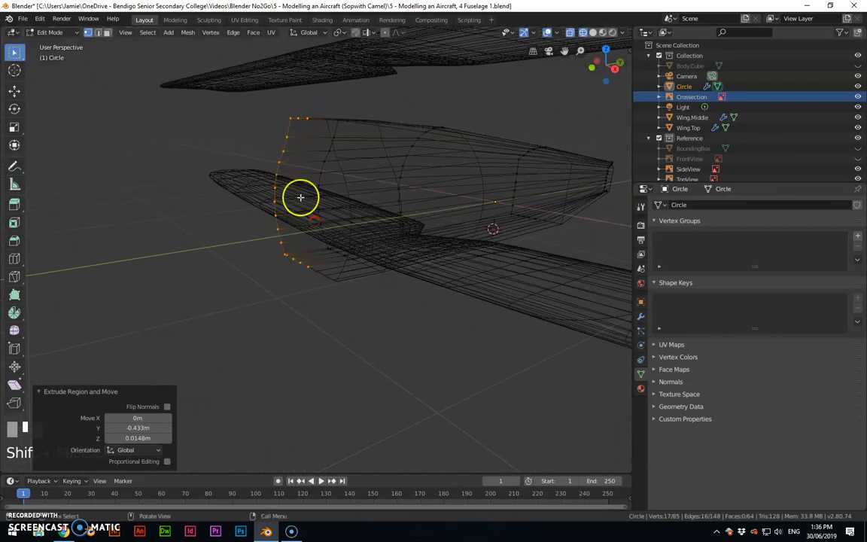
{"action": "left_click", "coordinate": [291, 118]}
{"action": "left_click", "coordinate": [302, 117], "text": "shift"}
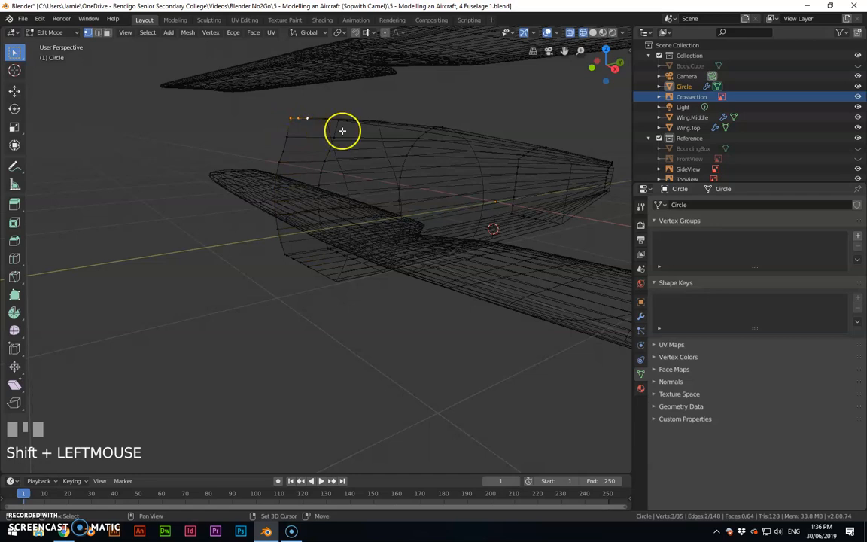
{"action": "key", "text": "KP_3"}
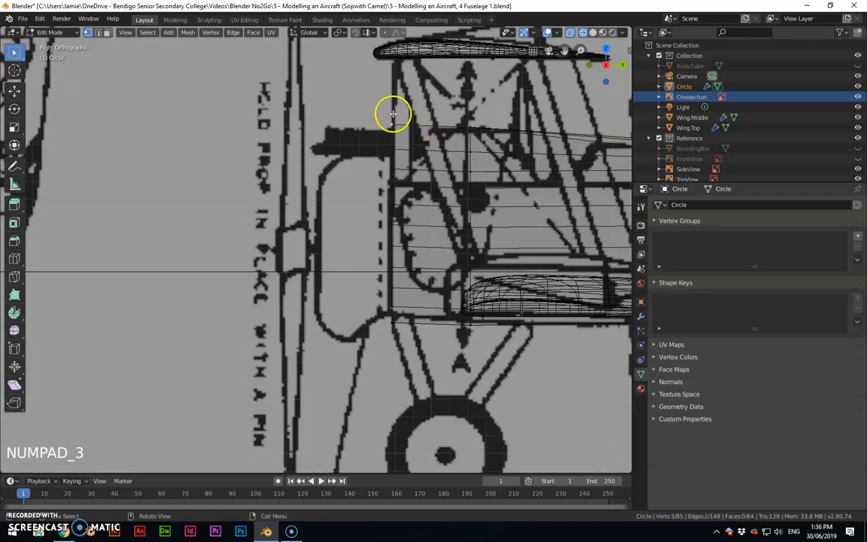
{"action": "key", "text": "g"}
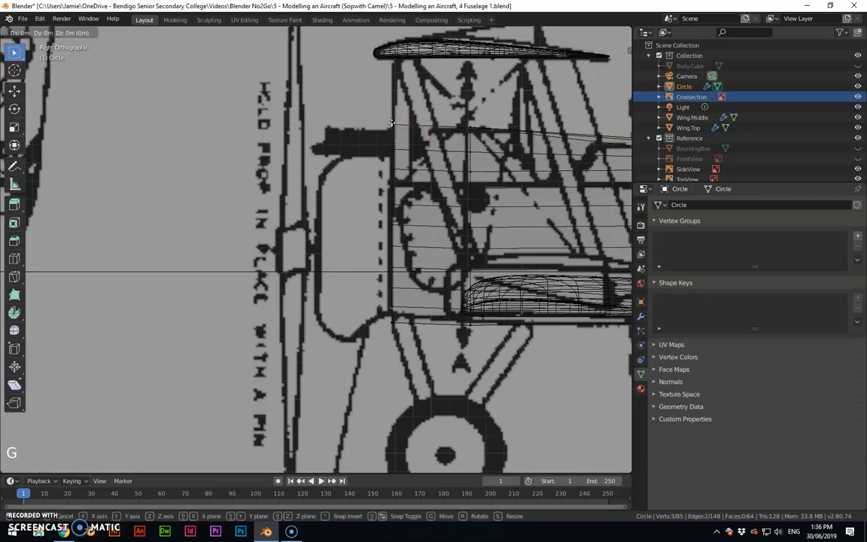
{"action": "left_click", "coordinate": [442, 127]}
{"action": "middle_click_drag", "start_coordinate": [442, 127], "coordinate": [372, 162]}
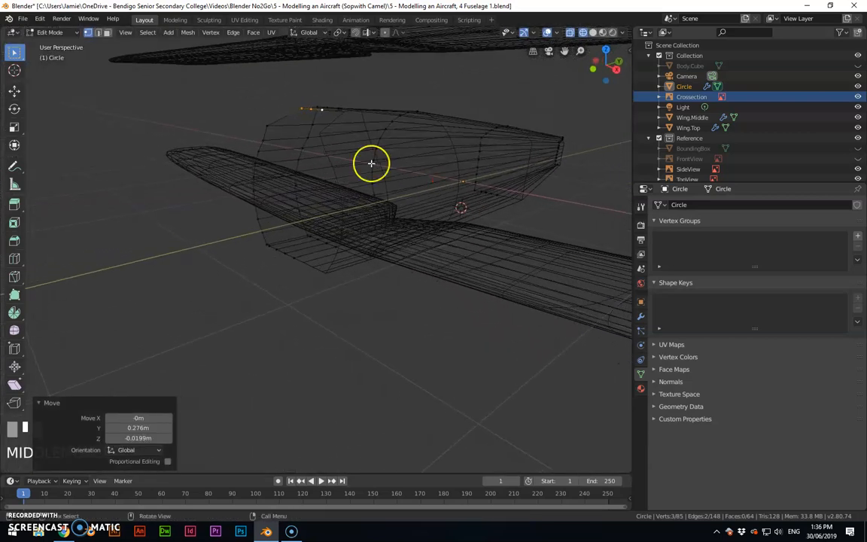
Switch to Object Mode and examine the fuselage's overall shape from the side, nose and tail
{"action": "mouse_move", "coordinate": [314, 137]}
{"action": "middle_mouse_down"}
{"action": "mouse_move", "coordinate": [301, 133]}
{"action": "mouse_move", "coordinate": [304, 147]}
{"action": "mouse_move", "coordinate": [382, 155]}
{"action": "mouse_move", "coordinate": [312, 152]}
{"action": "middle_mouse_up"}
{"action": "scroll", "coordinate": [286, 149], "scroll_direction": "down", "scroll_amount": 3}
{"action": "middle_click_drag", "start_coordinate": [461, 156], "coordinate": [311, 161]}
{"action": "middle_click_drag", "start_coordinate": [522, 162], "coordinate": [343, 171], "text": "shift"}
{"action": "key", "text": "Tab"}
{"action": "middle_click_drag", "start_coordinate": [245, 187], "coordinate": [203, 219]}
{"action": "scroll", "coordinate": [246, 219], "scroll_direction": "down", "scroll_amount": 3}
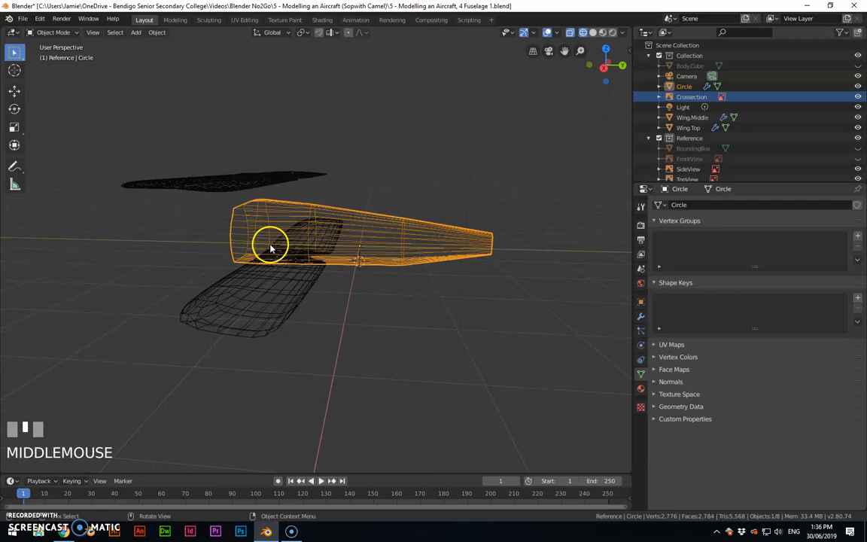
{"action": "middle_click_drag", "start_coordinate": [437, 263], "coordinate": [379, 271]}
{"action": "scroll", "coordinate": [530, 286], "scroll_direction": "up", "scroll_amount": 2}
{"action": "middle_click_drag", "start_coordinate": [530, 287], "coordinate": [434, 263], "text": "shift"}
{"action": "scroll", "coordinate": [355, 251], "scroll_direction": "up", "scroll_amount": 2}
{"action": "scroll", "coordinate": [356, 251], "scroll_direction": "up", "scroll_amount": 2}
{"action": "middle_click_drag", "start_coordinate": [335, 205], "coordinate": [339, 258], "text": "shift"}
{"action": "scroll", "coordinate": [356, 207], "scroll_direction": "down", "scroll_amount": 2}
{"action": "middle_click_drag", "start_coordinate": [356, 207], "coordinate": [329, 237]}
Enter Edit Mode on the fuselage and inspect the vertices of the tail ring close up
{"action": "key", "text": "Tab"}
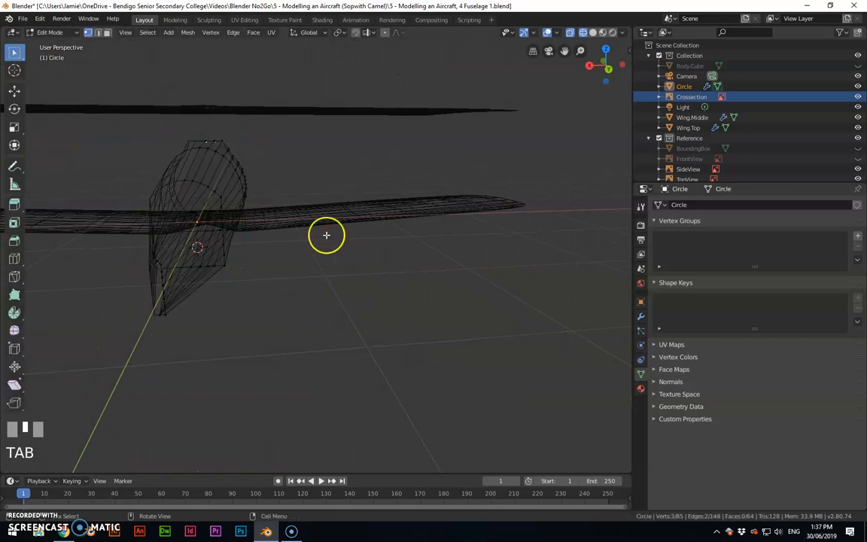
{"action": "scroll", "coordinate": [237, 247], "scroll_direction": "up", "scroll_amount": 2}
{"action": "middle_click_drag", "start_coordinate": [238, 247], "coordinate": [213, 242], "text": "shift"}
{"action": "scroll", "coordinate": [213, 242], "scroll_direction": "up", "scroll_amount": 4}
{"action": "scroll", "coordinate": [356, 213], "scroll_direction": "down", "scroll_amount": 3}
{"action": "middle_click_drag", "start_coordinate": [356, 213], "coordinate": [380, 183]}
{"action": "scroll", "coordinate": [344, 197], "scroll_direction": "up", "scroll_amount": 2}
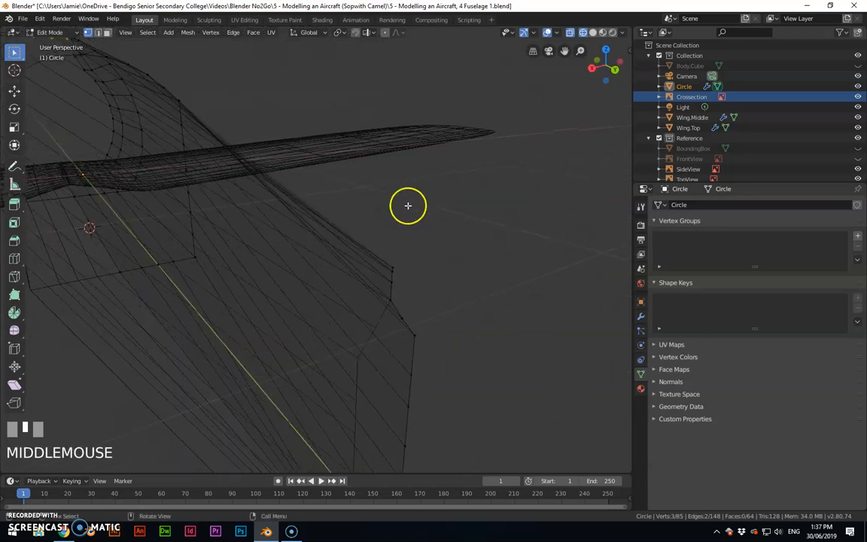
Try to move the single vertex near the top of the tail ring where its mirrored halves cross
{"action": "left_click", "coordinate": [390, 298]}
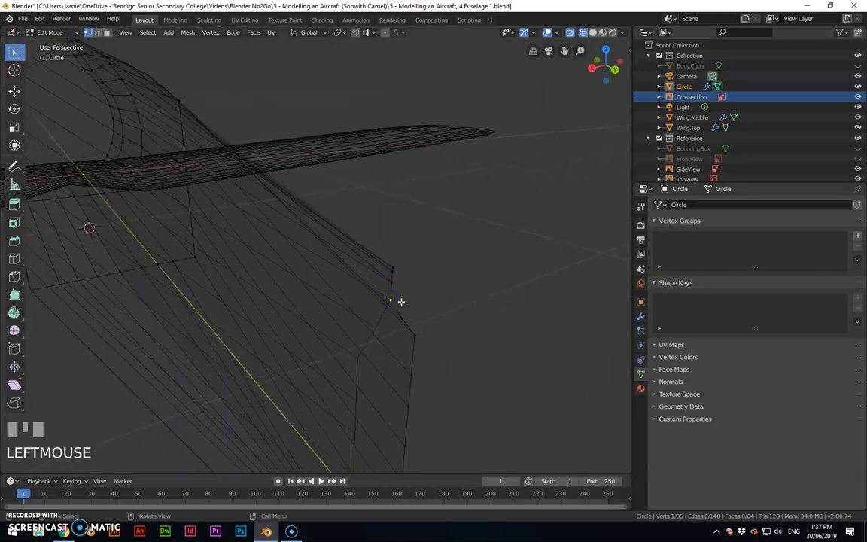
{"action": "key", "text": "g"}
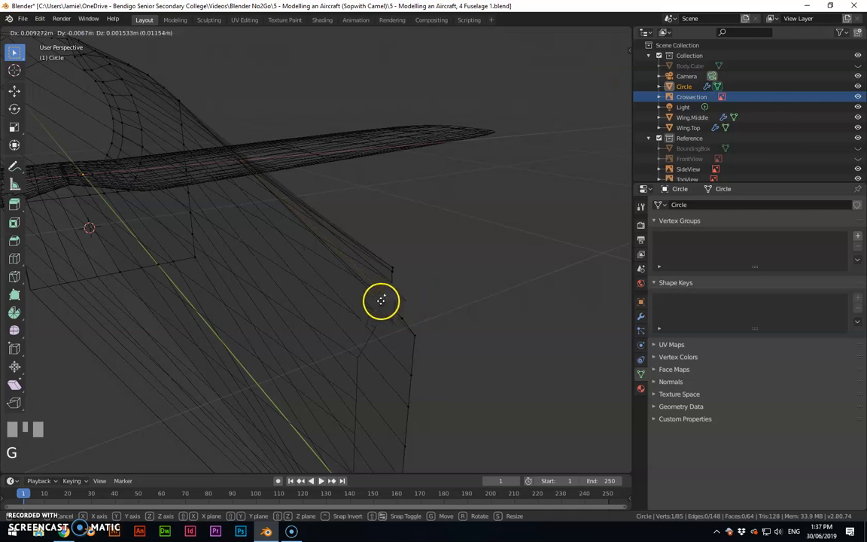
{"action": "right_click", "coordinate": [380, 302]}
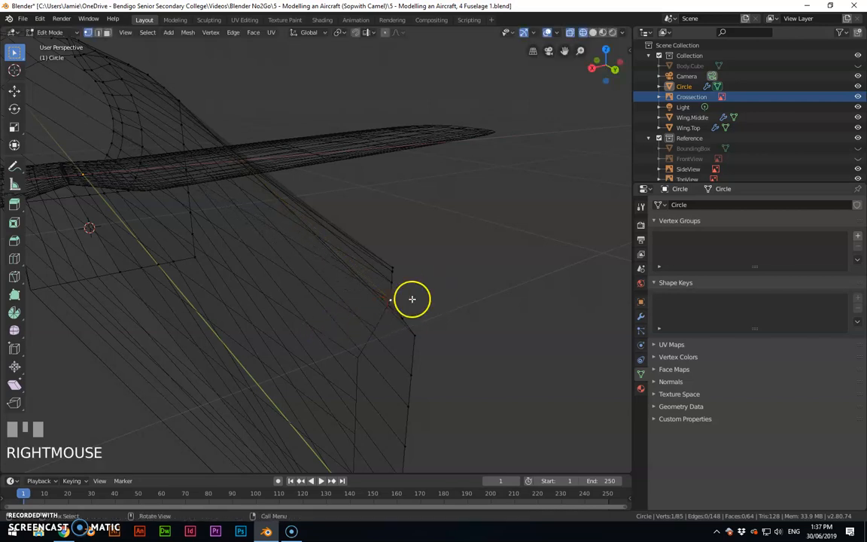
{"action": "scroll", "coordinate": [411, 299], "scroll_direction": "up", "scroll_amount": 2}
{"action": "scroll", "coordinate": [411, 299], "scroll_direction": "down", "scroll_amount": 1}
{"action": "middle_click_drag", "start_coordinate": [396, 305], "coordinate": [387, 310]}
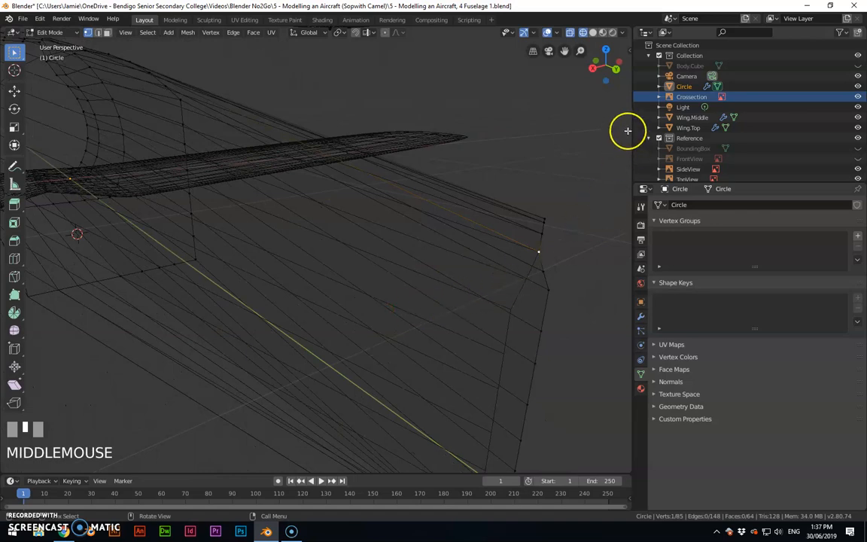
{"action": "middle_click_drag", "start_coordinate": [538, 263], "coordinate": [315, 198]}
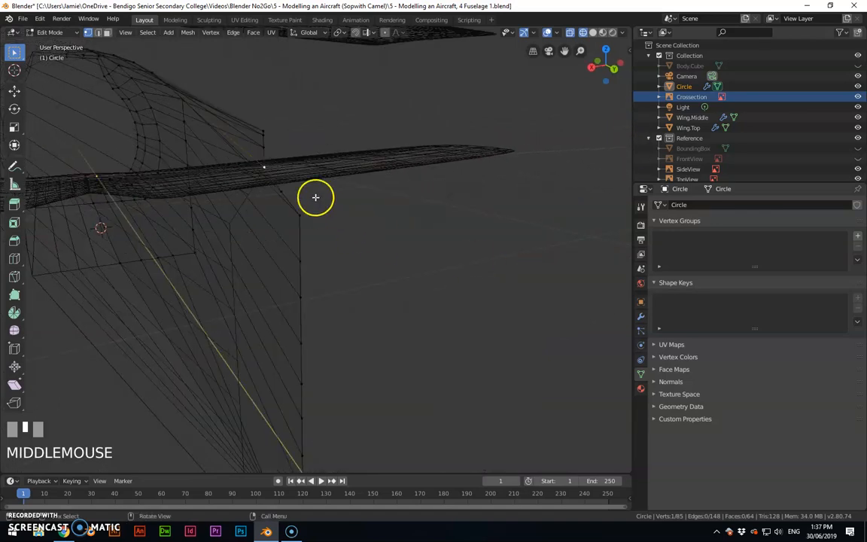
Try to rip the next vertex up on the tail ring, and undo the rip
{"action": "left_click", "coordinate": [263, 145]}
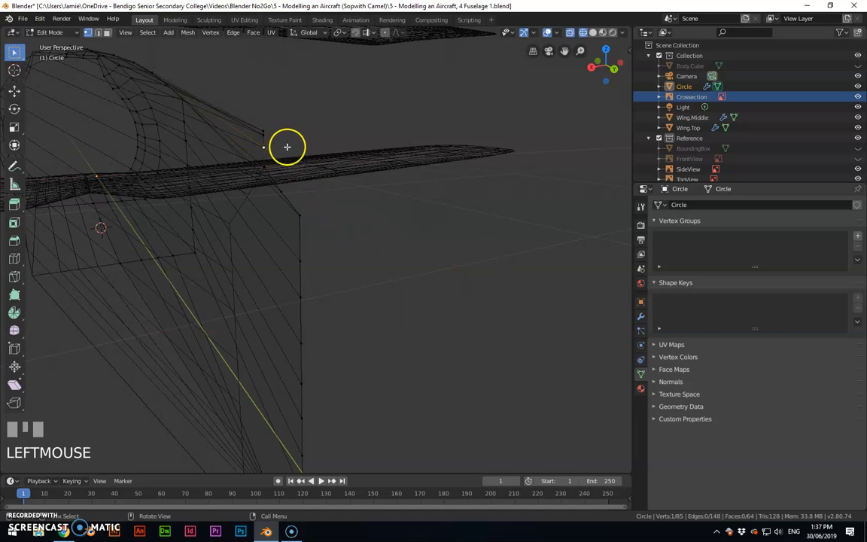
{"action": "key", "text": "v"}
{"action": "right_click", "coordinate": [334, 153]}
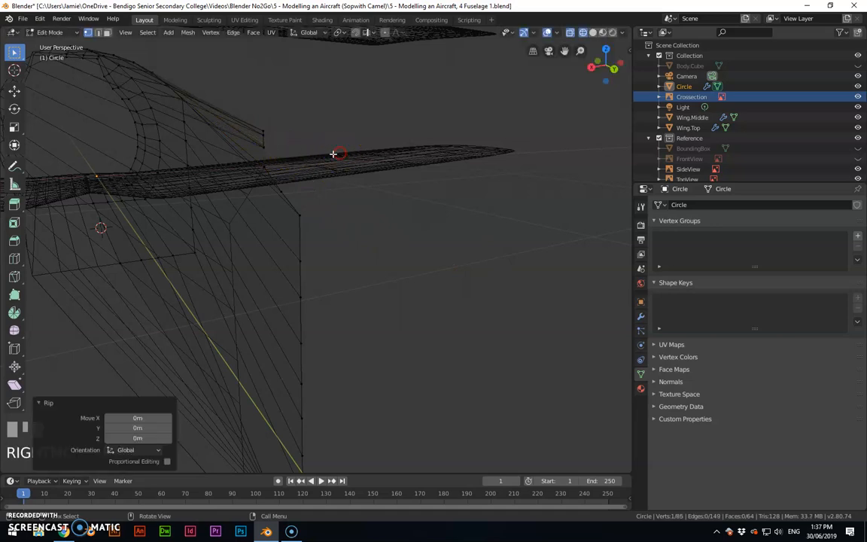
{"action": "key", "text": "ctrl+z"}
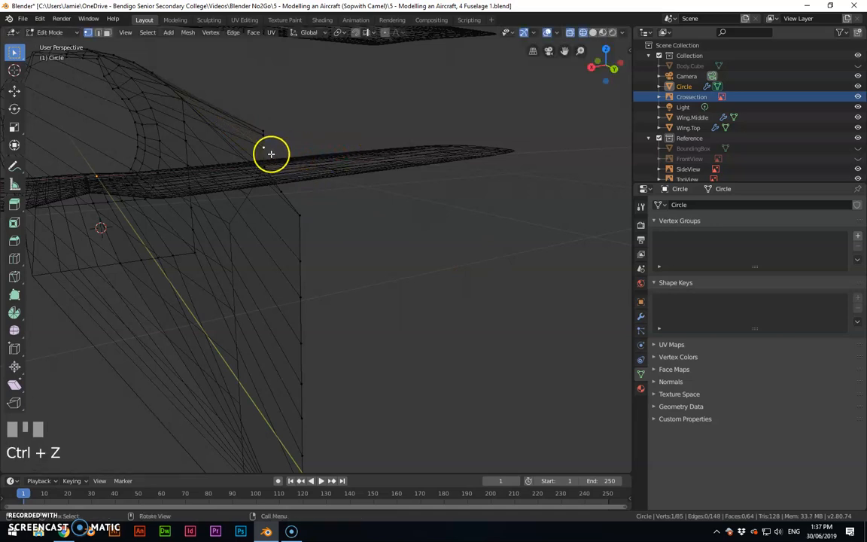
Try to move the two neighbouring vertices at the top of the tail ring together
{"action": "left_click", "coordinate": [266, 152]}
{"action": "left_click", "coordinate": [264, 139], "text": "shift"}
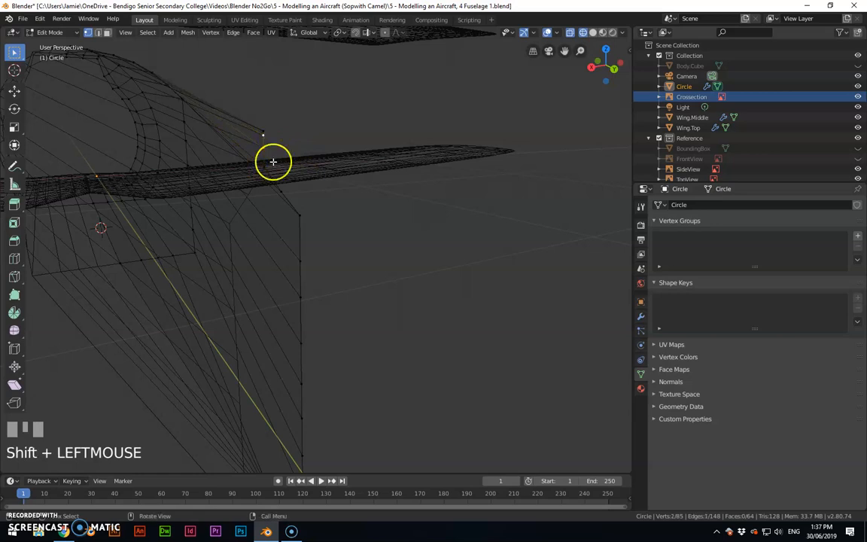
{"action": "key", "text": "g"}
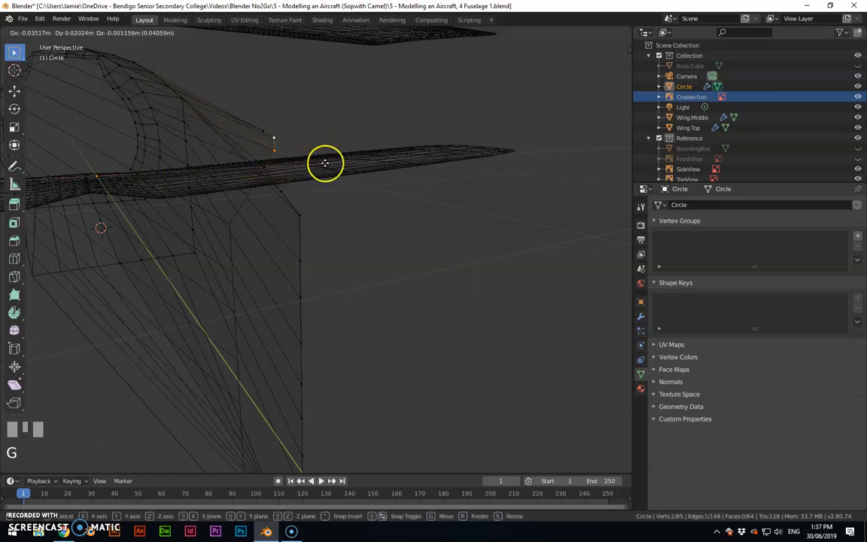
{"action": "right_click", "coordinate": [376, 170]}
{"action": "scroll", "coordinate": [264, 197], "scroll_direction": "down", "scroll_amount": 3}
{"action": "middle_click_drag", "start_coordinate": [264, 197], "coordinate": [271, 169]}
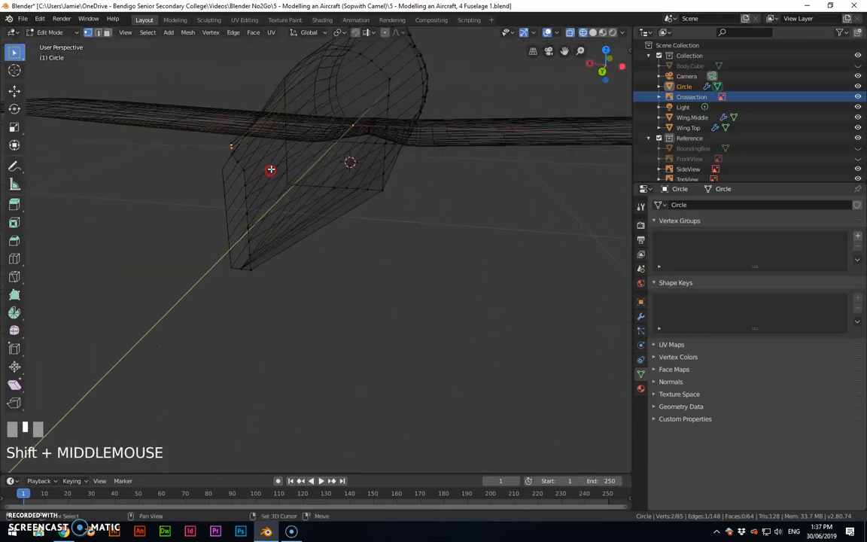
Undo the edits back to before the cowl extrusion and the tail ring's shift along X
{"action": "key", "text": "ctrl+z"}
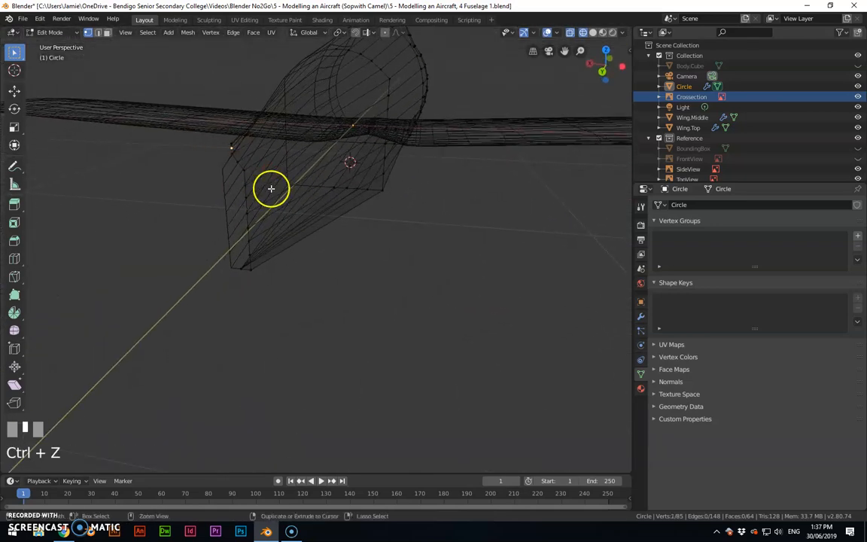
{"action": "key", "text": "ctrl+z"}
{"action": "key", "text": "ctrl+z"}
{"action": "key", "text": "ctrl+z"}
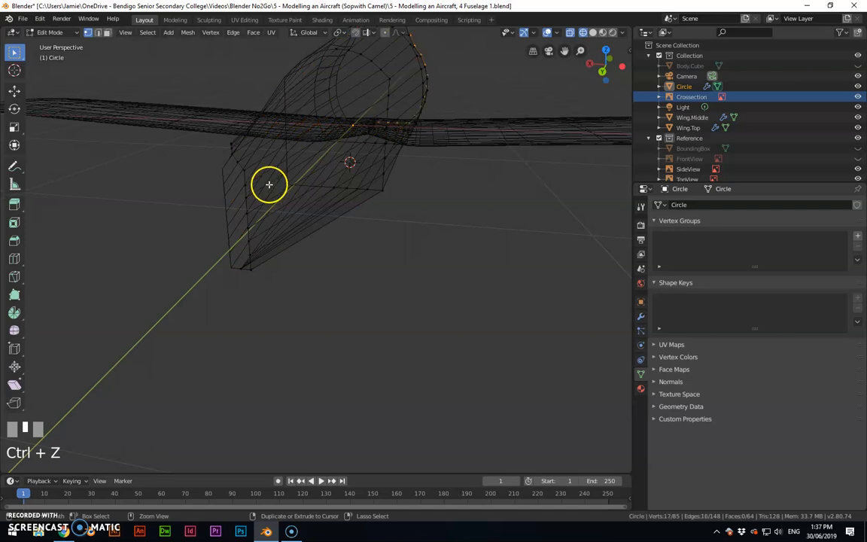
{"action": "key", "text": "ctrl+z"}
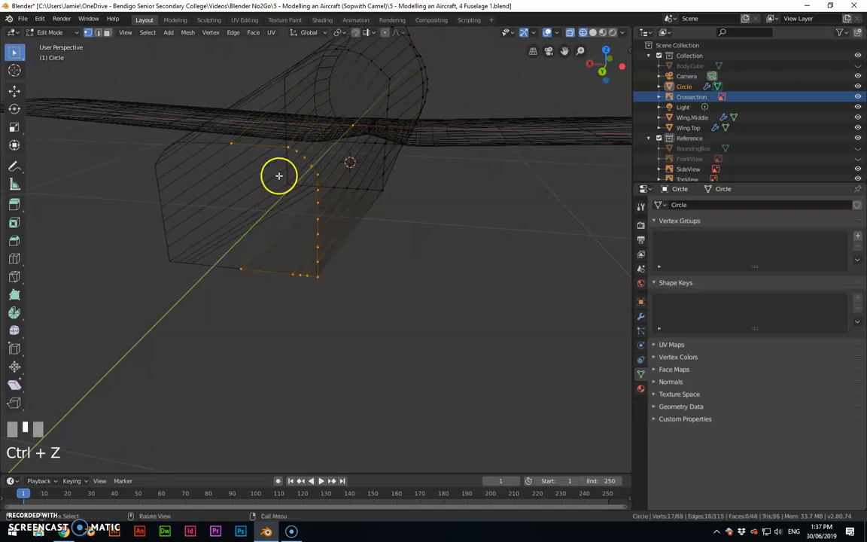
Move the tail ring about 0.136 m along X so its open ends sit at the fuselage centreline
{"action": "key", "text": "g"}
{"action": "key", "text": "x"}
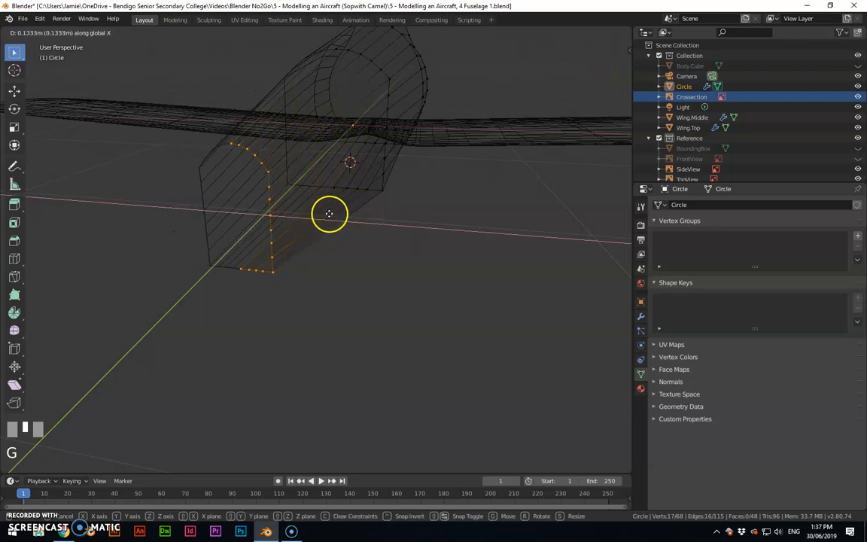
{"action": "left_click", "coordinate": [329, 214]}
{"action": "scroll", "coordinate": [259, 216], "scroll_direction": "up", "scroll_amount": 2}
{"action": "middle_click_drag", "start_coordinate": [261, 210], "coordinate": [335, 227], "text": "shift"}
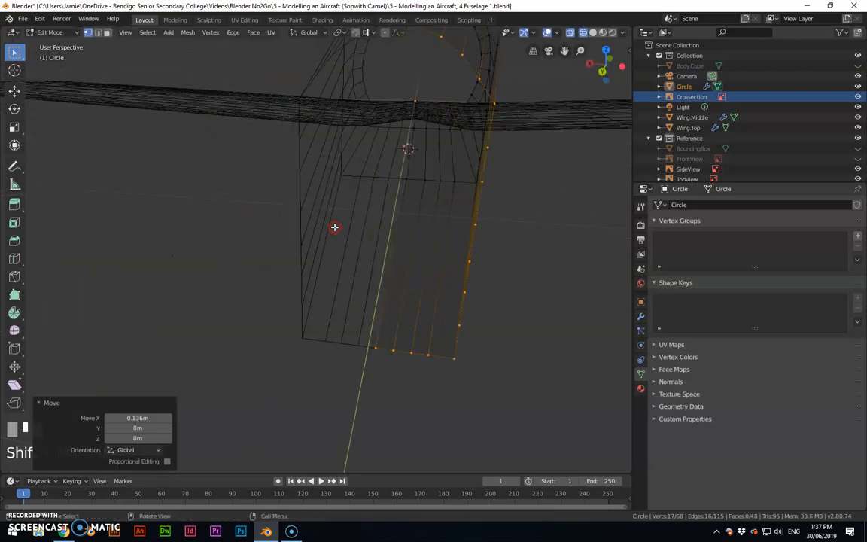
{"action": "scroll", "coordinate": [365, 192], "scroll_direction": "down", "scroll_amount": 2}
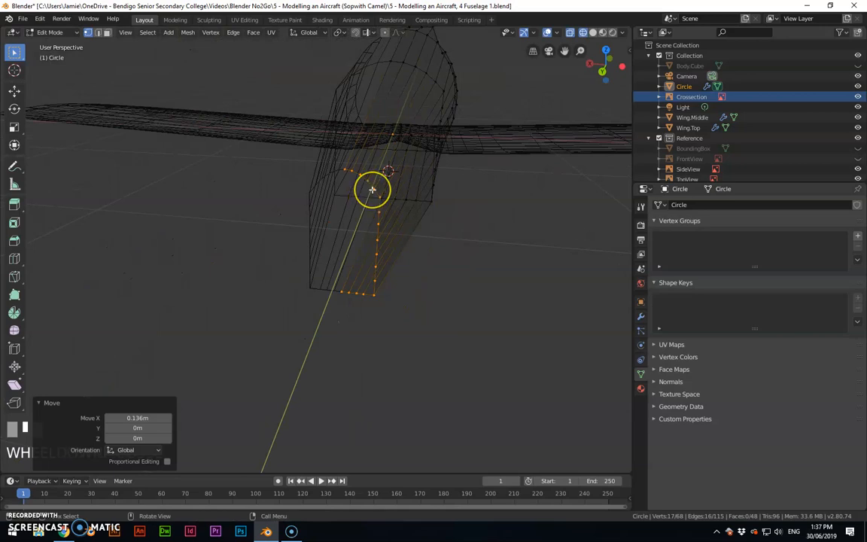
Examine the tail ring against the blueprint in right and top views, and from behind in perspective
{"action": "key", "text": "KP_3"}
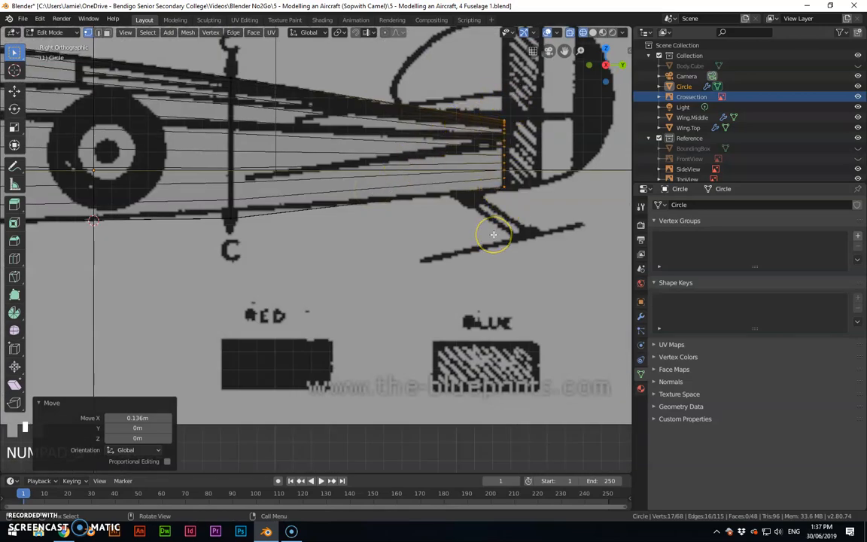
{"action": "key", "text": "KP_7"}
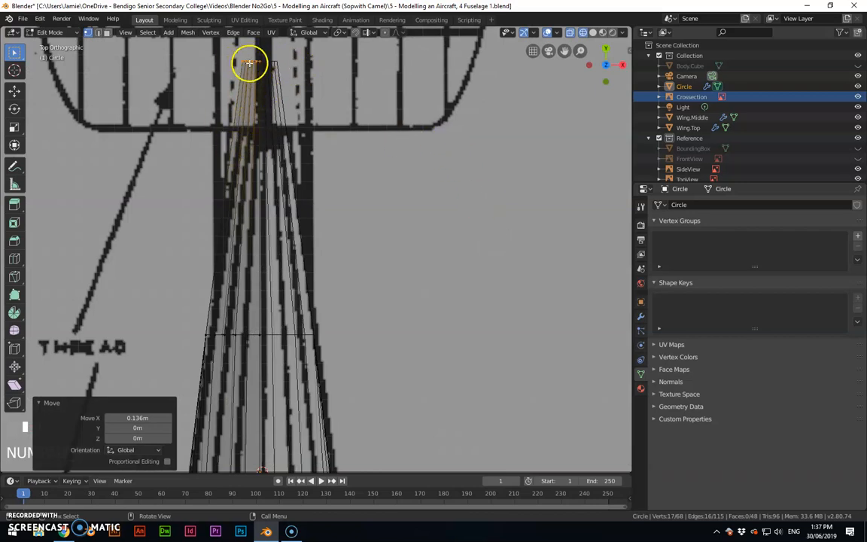
{"action": "scroll", "coordinate": [273, 83], "scroll_direction": "down", "scroll_amount": 2}
{"action": "scroll", "coordinate": [260, 179], "scroll_direction": "up", "scroll_amount": 2}
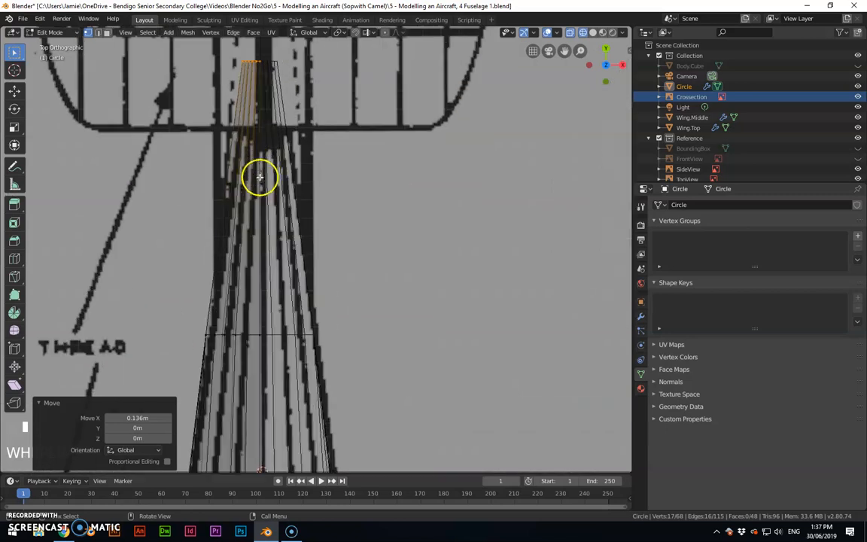
{"action": "mouse_move", "coordinate": [375, 143]}
{"action": "middle_mouse_down"}
{"action": "mouse_move", "coordinate": [251, 128]}
{"action": "mouse_move", "coordinate": [182, 65]}
{"action": "mouse_move", "coordinate": [348, 168]}
{"action": "mouse_move", "coordinate": [337, 149]}
{"action": "mouse_move", "coordinate": [376, 166]}
{"action": "mouse_move", "coordinate": [387, 156]}
{"action": "middle_mouse_up"}
{"action": "scroll", "coordinate": [414, 180], "scroll_direction": "up", "scroll_amount": 2}
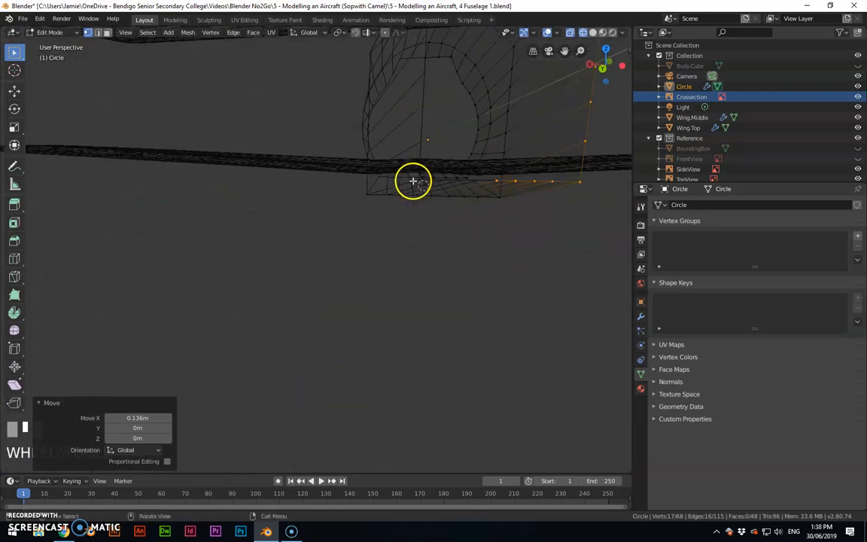
{"action": "scroll", "coordinate": [429, 177], "scroll_direction": "down", "scroll_amount": 1}
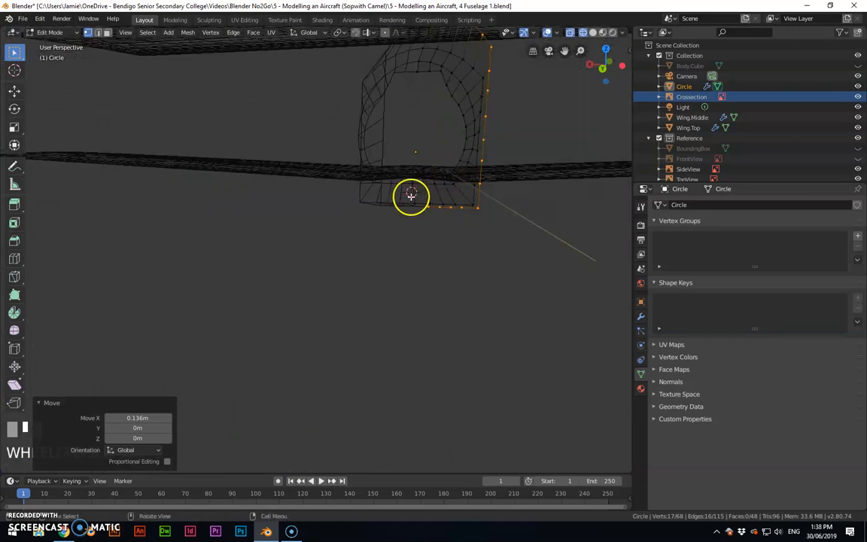
Place the 3D cursor on the wing away from the fuselage, and snap it back to the world origin
{"action": "left_click", "coordinate": [14, 70]}
{"action": "left_click", "coordinate": [198, 163]}
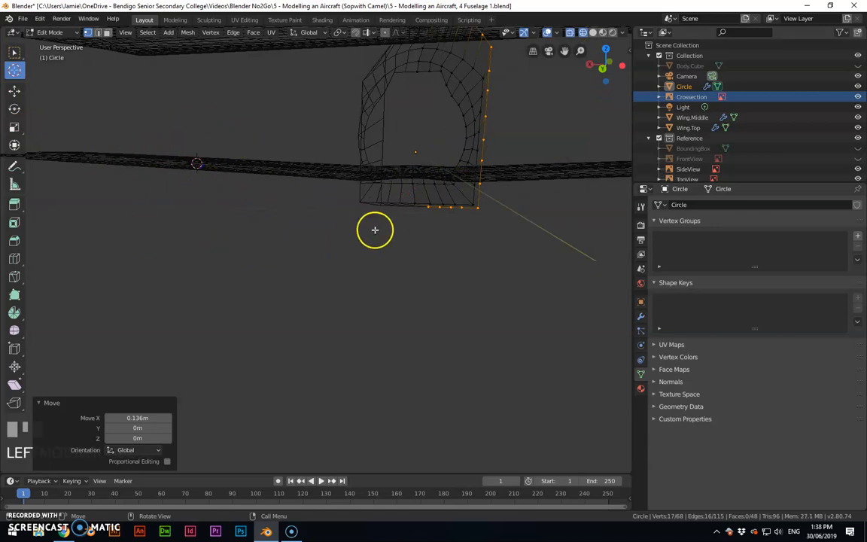
{"action": "scroll", "coordinate": [451, 235], "scroll_direction": "down", "scroll_amount": 2}
{"action": "middle_click_drag", "start_coordinate": [451, 234], "coordinate": [419, 248]}
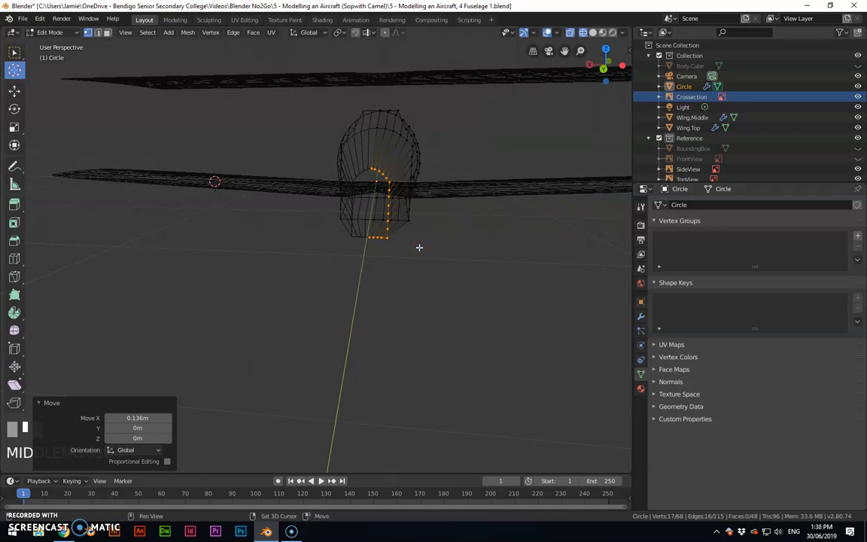
{"action": "key", "text": "shift+s"}
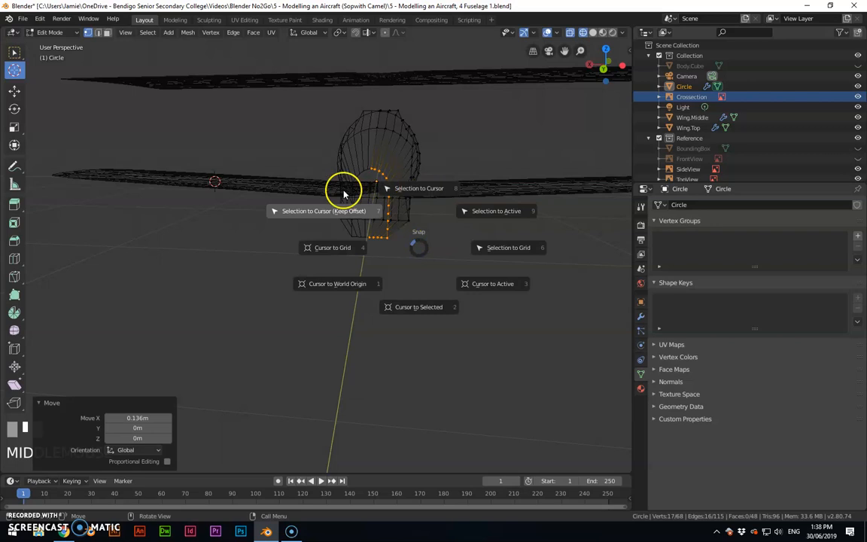
{"action": "left_click", "coordinate": [335, 287]}
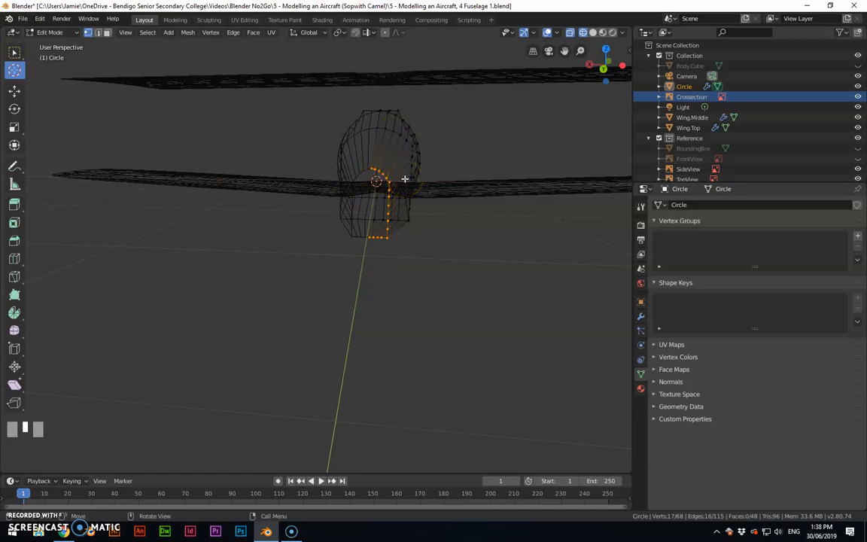
Switch to Object Mode, deselect the fuselage and place the 3D cursor in empty space beside the aircraft
{"action": "key", "text": "Tab"}
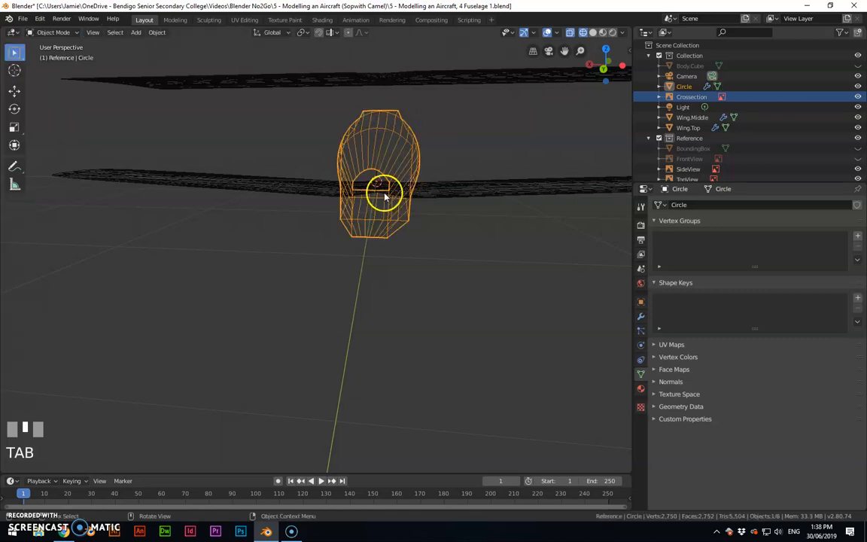
{"action": "middle_click_drag", "start_coordinate": [328, 220], "coordinate": [292, 220]}
{"action": "left_click", "coordinate": [148, 208]}
{"action": "left_click", "coordinate": [15, 70]}
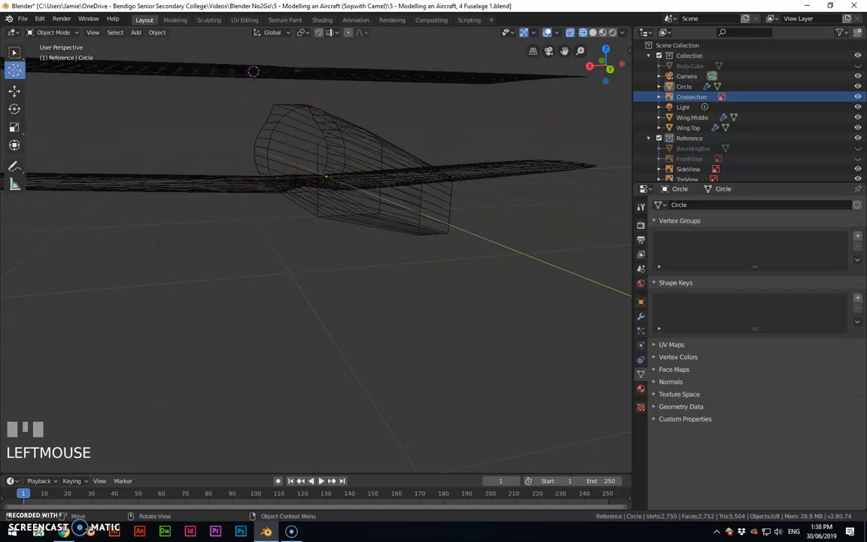
{"action": "left_click", "coordinate": [14, 52]}
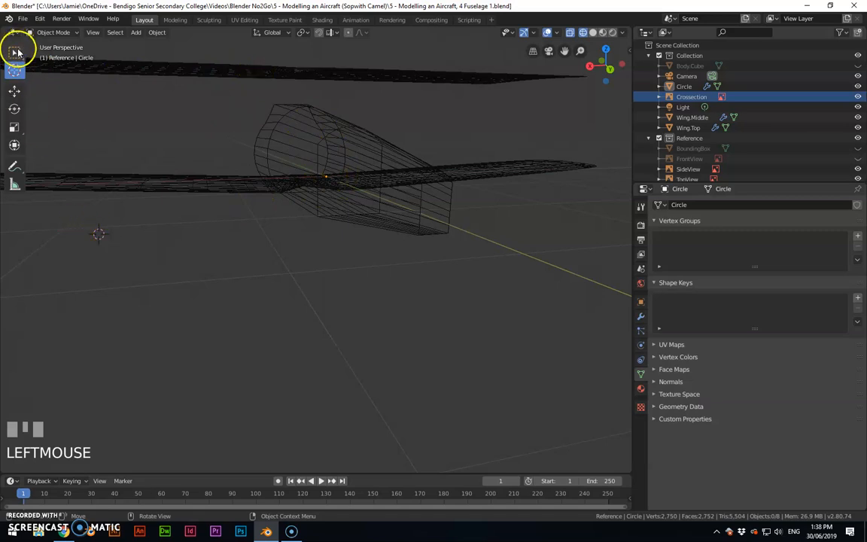
Select Wing.Middle and Wing.Top in turn and examine how the wings sit relative to the fuselage
{"action": "left_click", "coordinate": [239, 75]}
{"action": "middle_click_drag", "start_coordinate": [242, 72], "coordinate": [283, 279]}
{"action": "scroll", "coordinate": [252, 149], "scroll_direction": "down", "scroll_amount": 3}
{"action": "scroll", "coordinate": [323, 205], "scroll_direction": "down", "scroll_amount": 2}
{"action": "left_click", "coordinate": [307, 276]}
{"action": "scroll", "coordinate": [307, 277], "scroll_direction": "up", "scroll_amount": 4}
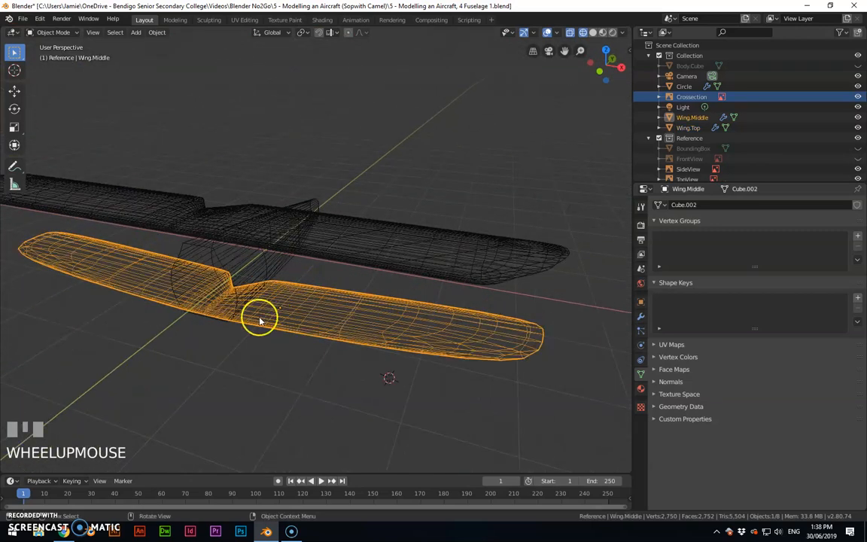
{"action": "left_click", "coordinate": [274, 228]}
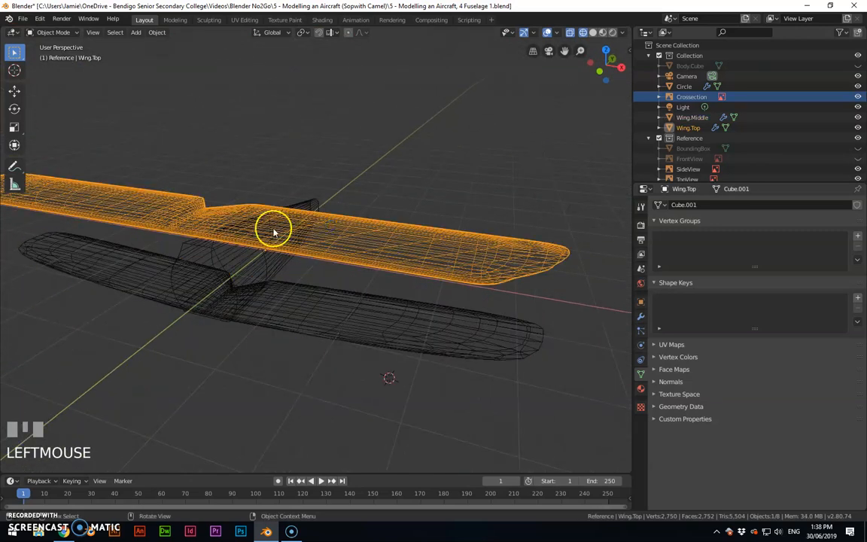
{"action": "scroll", "coordinate": [159, 236], "scroll_direction": "down", "scroll_amount": 3}
{"action": "middle_click_drag", "start_coordinate": [160, 236], "coordinate": [208, 246]}
{"action": "scroll", "coordinate": [253, 273], "scroll_direction": "up", "scroll_amount": 3}
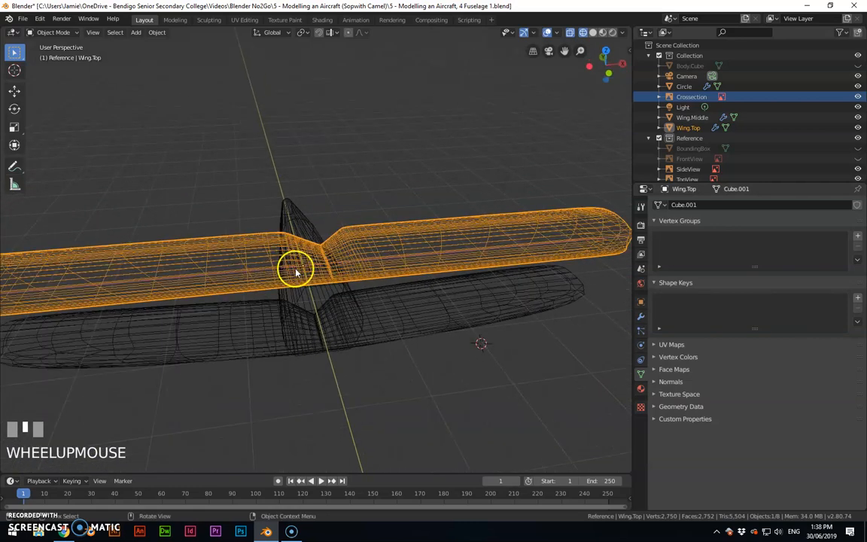
{"action": "middle_click_drag", "start_coordinate": [398, 272], "coordinate": [184, 237]}
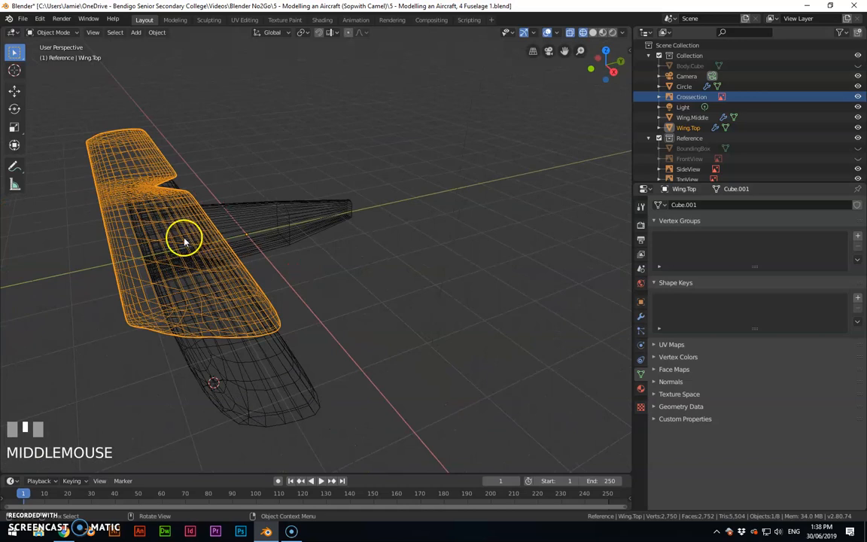
Select the fuselage object and snap the 3D cursor to its origin
{"action": "middle_click_drag", "start_coordinate": [326, 262], "coordinate": [342, 254]}
{"action": "left_click", "coordinate": [286, 218]}
{"action": "scroll", "coordinate": [368, 240], "scroll_direction": "up", "scroll_amount": 1}
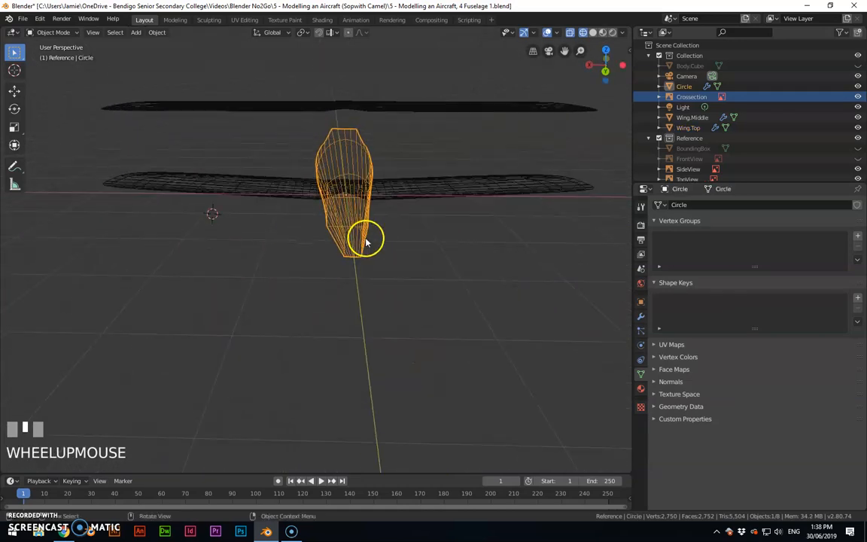
{"action": "scroll", "coordinate": [351, 184], "scroll_direction": "up", "scroll_amount": 1}
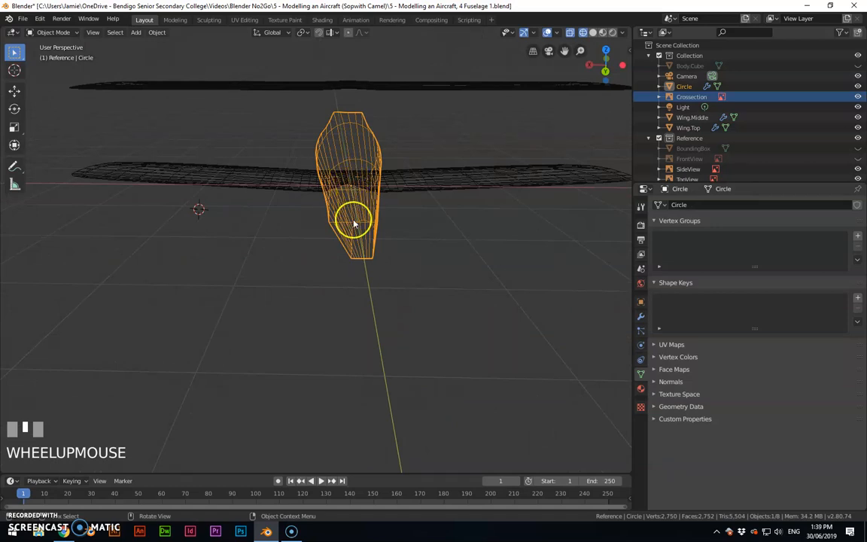
{"action": "key", "text": "shift+s"}
{"action": "left_click", "coordinate": [373, 224]}
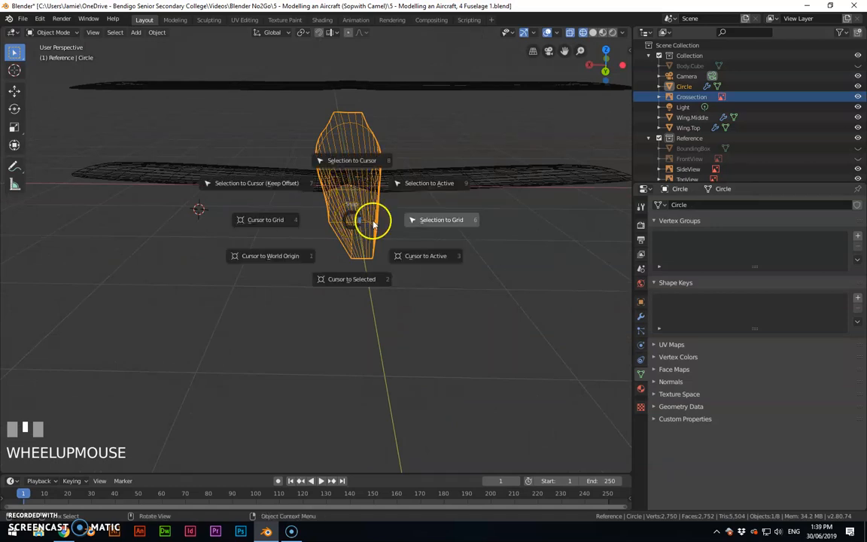
{"action": "left_click", "coordinate": [350, 278]}
{"action": "left_click", "coordinate": [347, 178]}
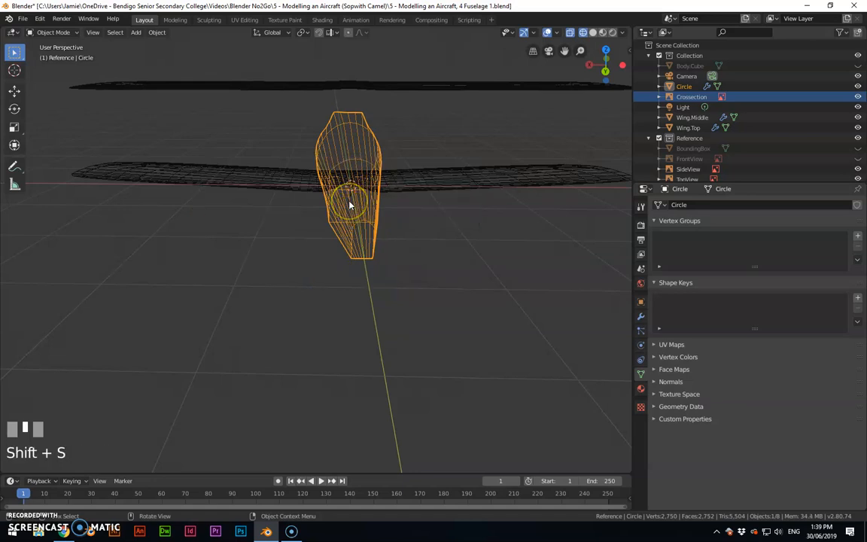
In Edit Mode, set the pivot point to 3D Cursor and scale the tail ring by 0.624 along the X axis
{"action": "key", "text": "Tab"}
{"action": "middle_click_drag", "start_coordinate": [382, 219], "coordinate": [386, 195]}
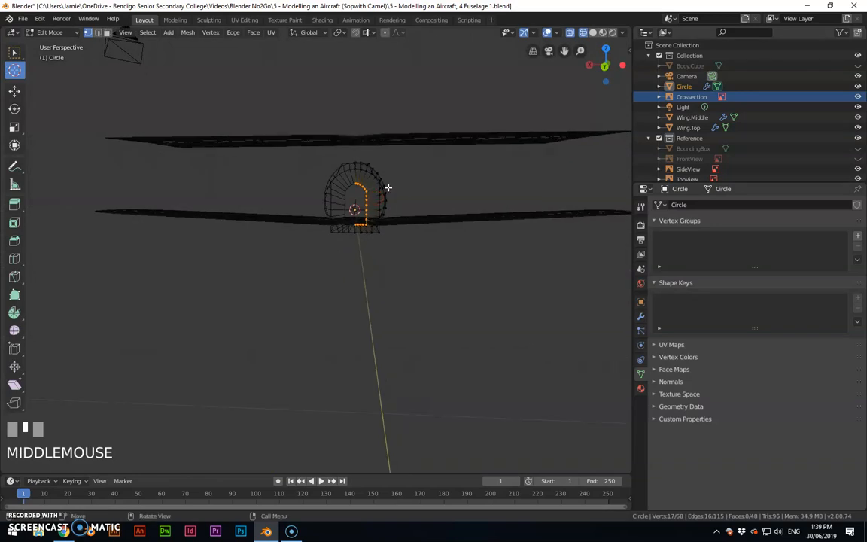
{"action": "scroll", "coordinate": [388, 187], "scroll_direction": "up", "scroll_amount": 2}
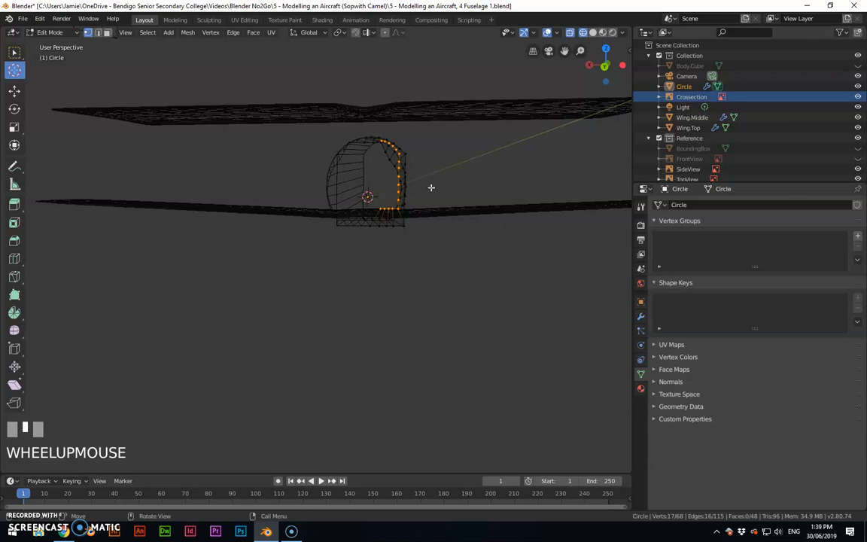
{"action": "scroll", "coordinate": [393, 196], "scroll_direction": "down", "scroll_amount": 2}
{"action": "middle_click_drag", "start_coordinate": [393, 195], "coordinate": [362, 220]}
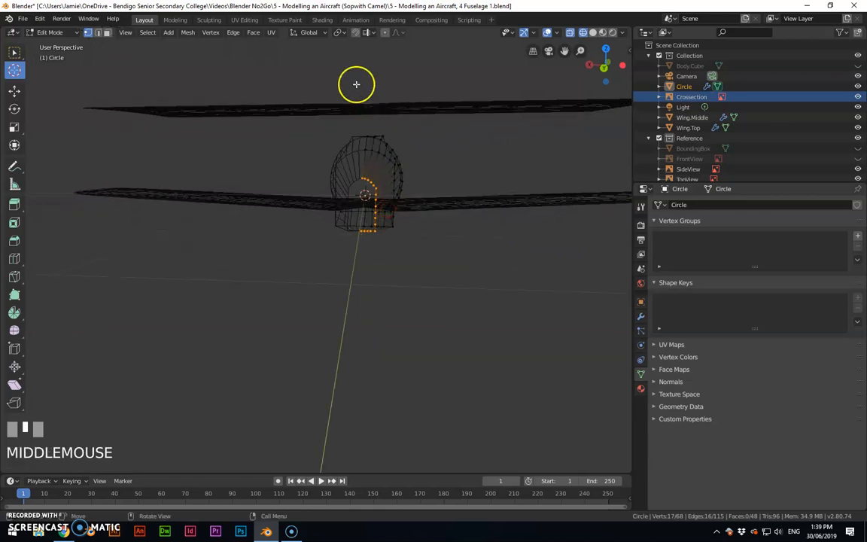
{"action": "left_click", "coordinate": [340, 32]}
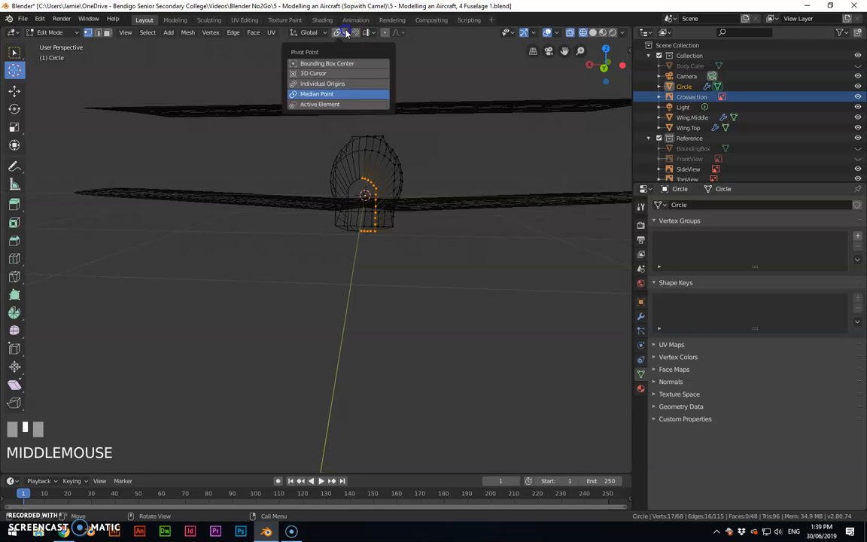
{"action": "left_click", "coordinate": [315, 75]}
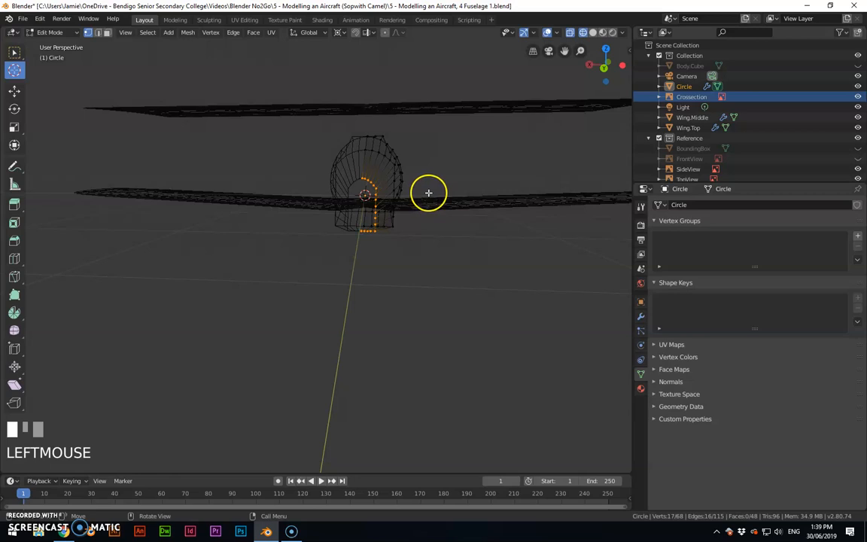
{"action": "key", "text": "s"}
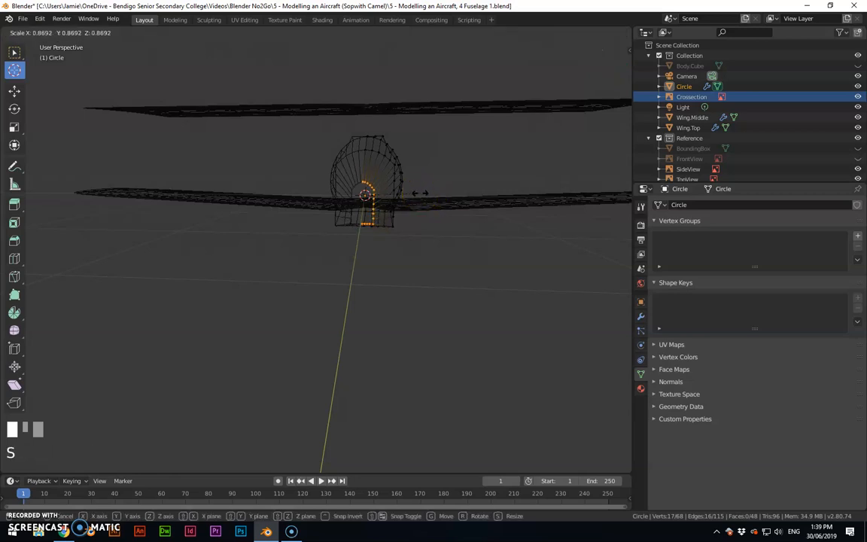
{"action": "key", "text": "x"}
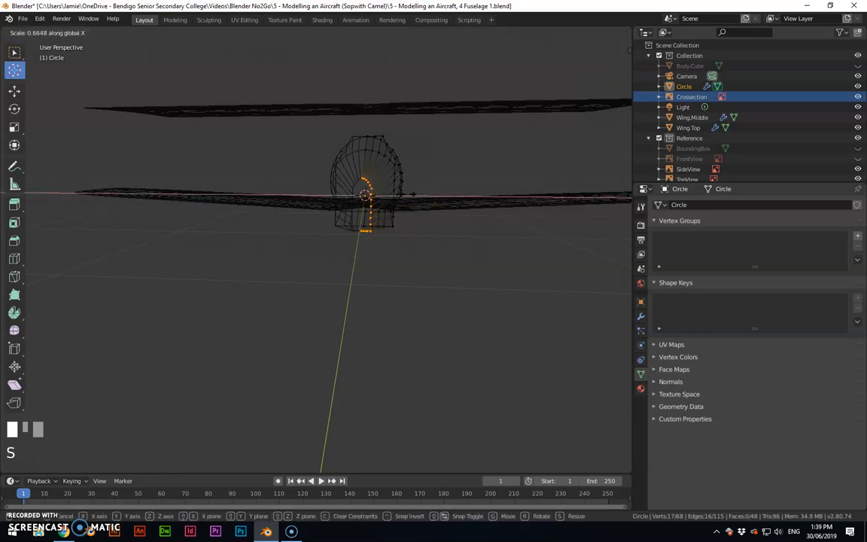
{"action": "left_click", "coordinate": [405, 194]}
Narrow the tail ring further by scaling it by 0.773 along the X axis about the 3D cursor
{"action": "scroll", "coordinate": [362, 184], "scroll_direction": "up", "scroll_amount": 3}
{"action": "middle_click_drag", "start_coordinate": [399, 168], "coordinate": [419, 187], "text": "shift"}
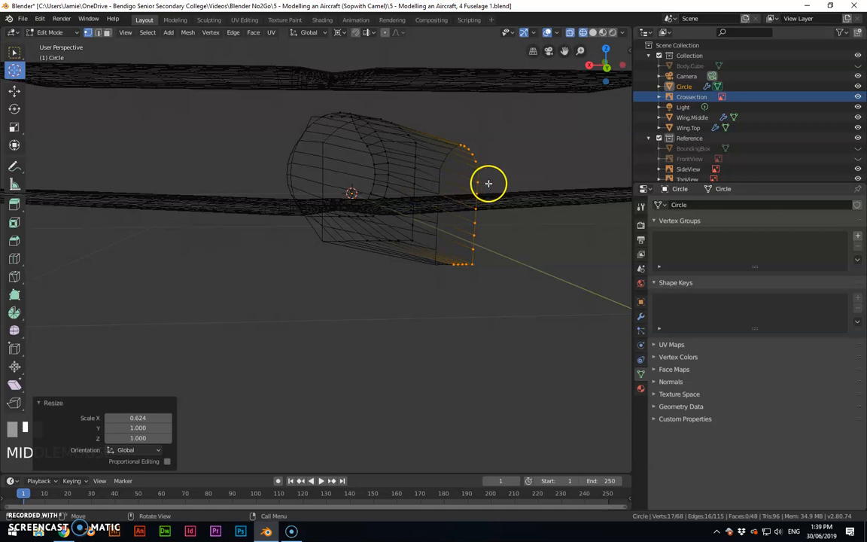
{"action": "middle_click_drag", "start_coordinate": [489, 182], "coordinate": [479, 189]}
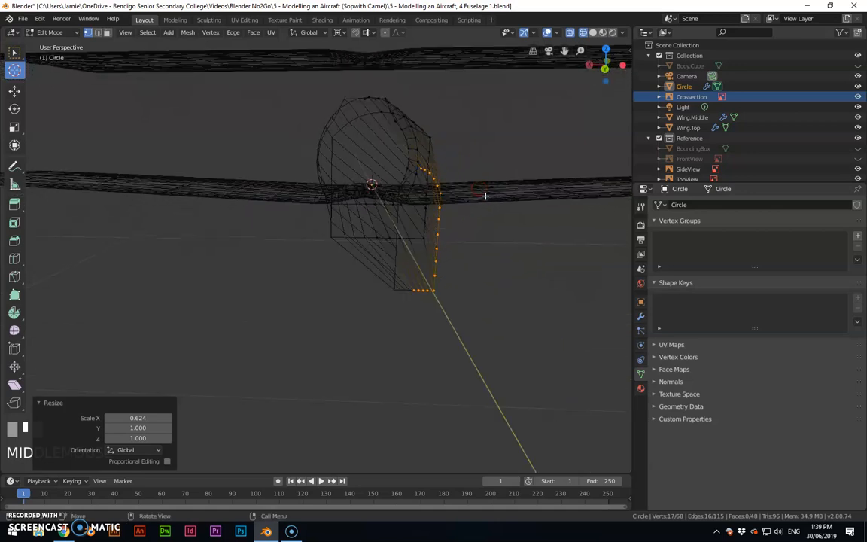
{"action": "key", "text": "s"}
{"action": "key", "text": "x"}
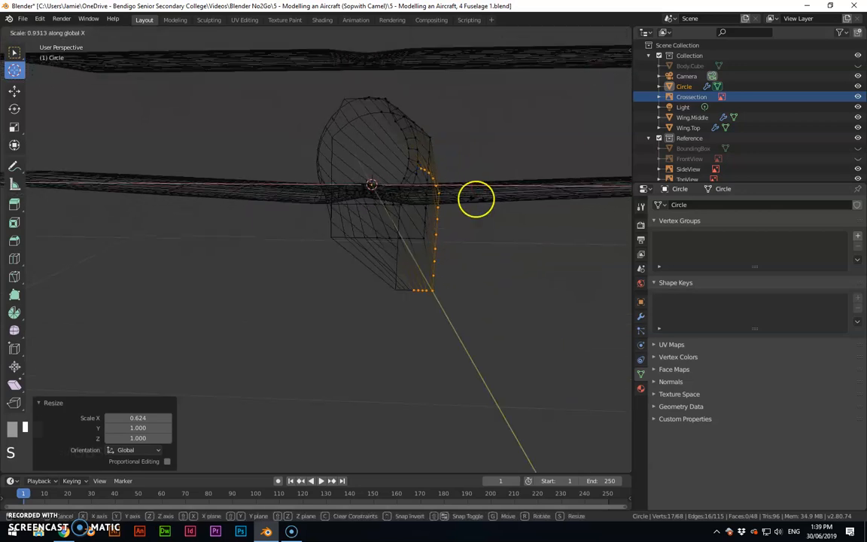
{"action": "left_click", "coordinate": [458, 200]}
Close the tail end of the fuselage by filling the tail ring with a face, and return to Object Mode
{"action": "middle_click_drag", "start_coordinate": [420, 214], "coordinate": [448, 203]}
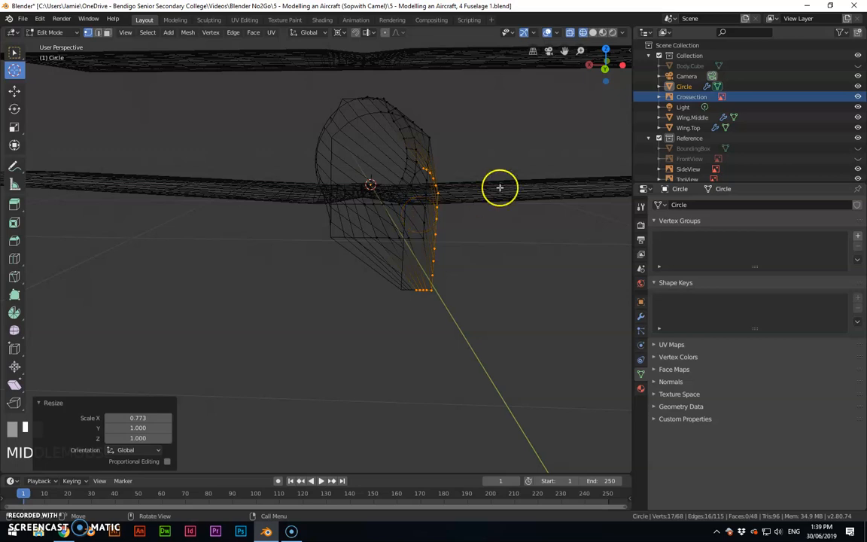
{"action": "key", "text": "f"}
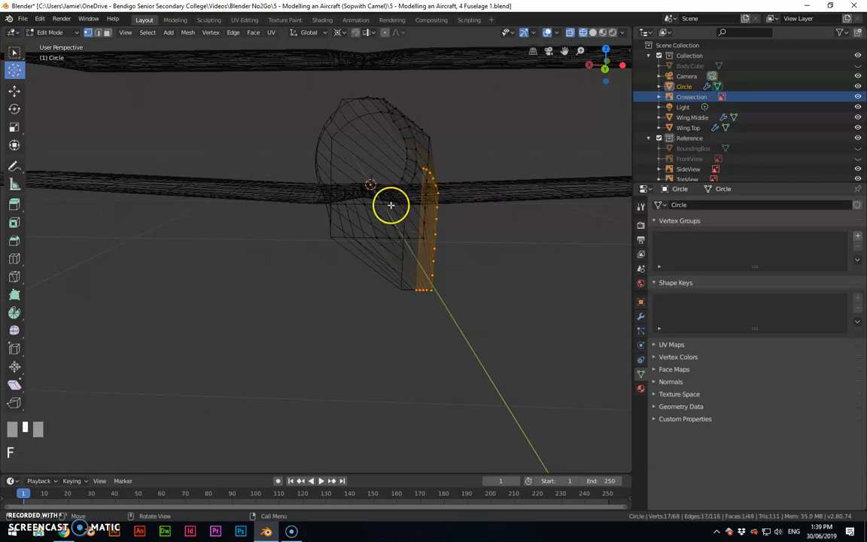
{"action": "scroll", "coordinate": [360, 219], "scroll_direction": "down", "scroll_amount": 3}
{"action": "middle_click_drag", "start_coordinate": [360, 219], "coordinate": [424, 227]}
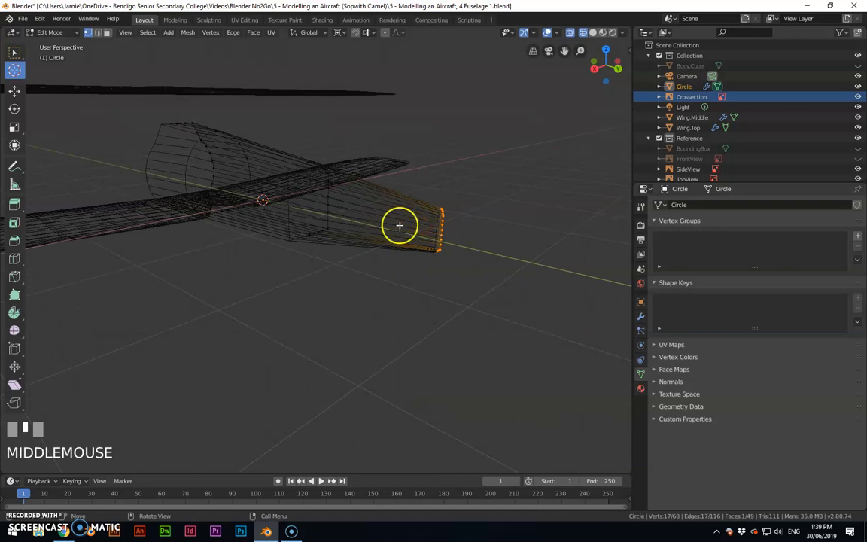
{"action": "key", "text": "Tab"}
{"action": "middle_click_drag", "start_coordinate": [336, 233], "coordinate": [232, 254]}
{"action": "scroll", "coordinate": [207, 234], "scroll_direction": "down", "scroll_amount": 3}
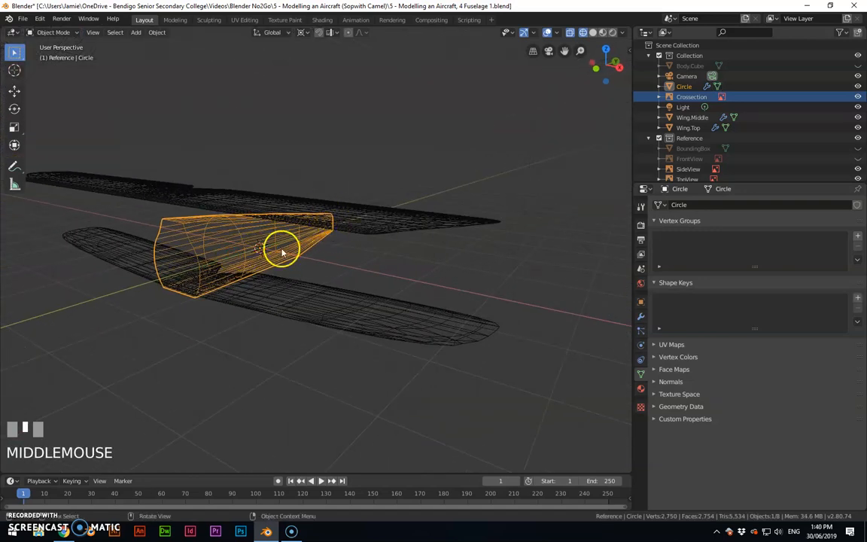
In the right view, box-select the fuselage's front ring in Edit Mode and extrude it about 0.44 m forward to the cowling line
{"action": "middle_click_drag", "start_coordinate": [167, 242], "coordinate": [268, 210], "text": "shift"}
{"action": "key", "text": "KP_3"}
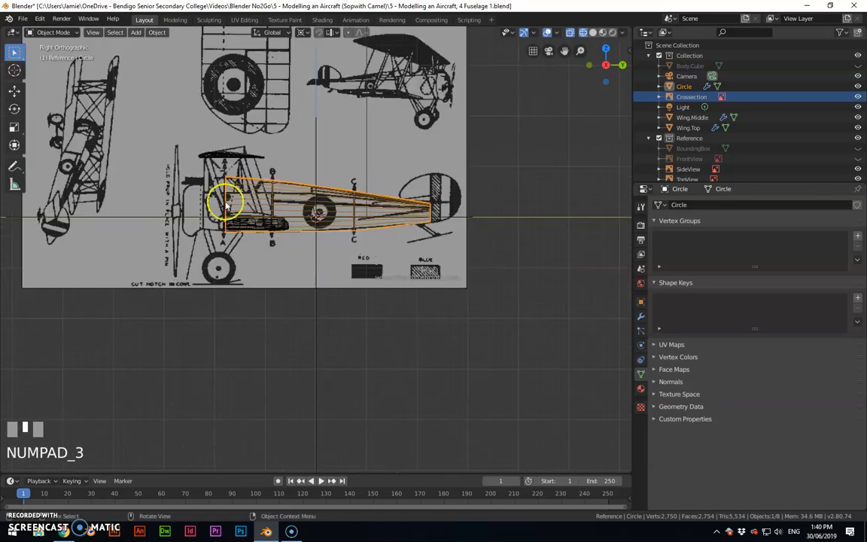
{"action": "key", "text": "Tab"}
{"action": "left_click_drag", "start_coordinate": [184, 159], "coordinate": [261, 272]}
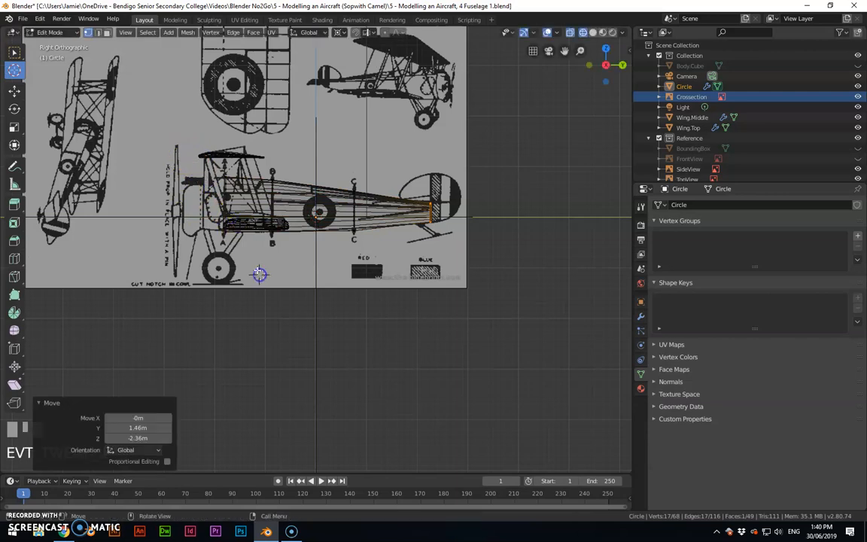
{"action": "left_click", "coordinate": [14, 52]}
{"action": "left_click_drag", "start_coordinate": [206, 168], "coordinate": [249, 259]}
{"action": "scroll", "coordinate": [210, 240], "scroll_direction": "up", "scroll_amount": 3}
{"action": "middle_click_drag", "start_coordinate": [199, 196], "coordinate": [387, 228], "text": "shift"}
{"action": "key", "text": "e"}
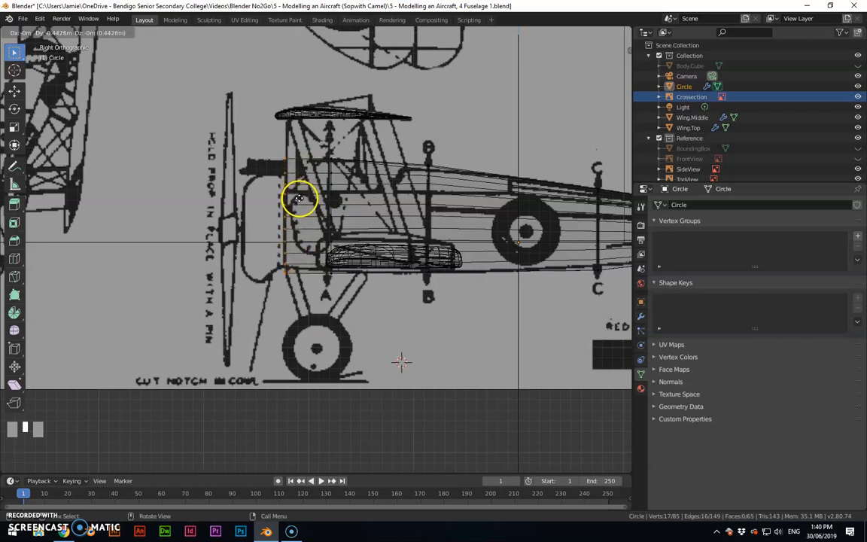
{"action": "left_click", "coordinate": [299, 198]}
Move the top vertices of the new front ring 0.251 m backward along Y and 0.0344 m down
{"action": "left_click_drag", "start_coordinate": [271, 148], "coordinate": [296, 164]}
{"action": "key", "text": "g"}
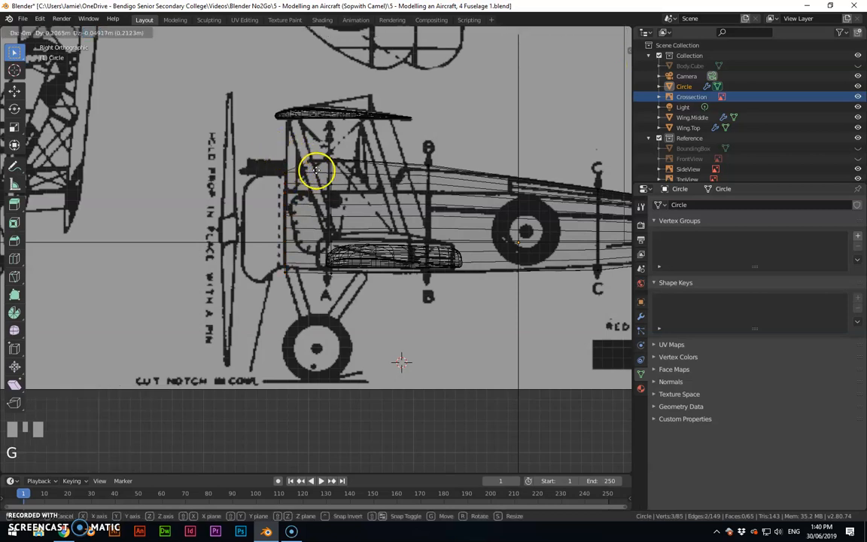
{"action": "left_click", "coordinate": [320, 168]}
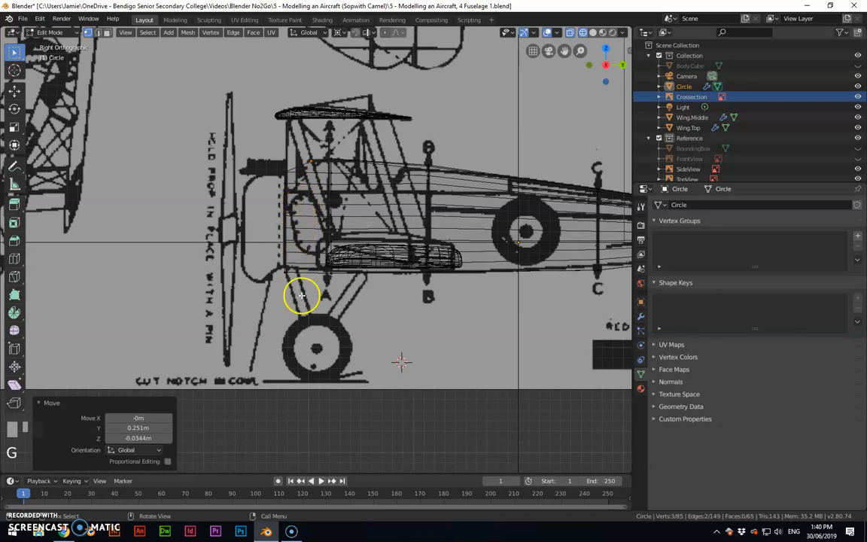
Select the bottom vertices of the front ring and scale them by 0.686 along Z using the Median Point pivot
{"action": "left_click_drag", "start_coordinate": [269, 257], "coordinate": [294, 283]}
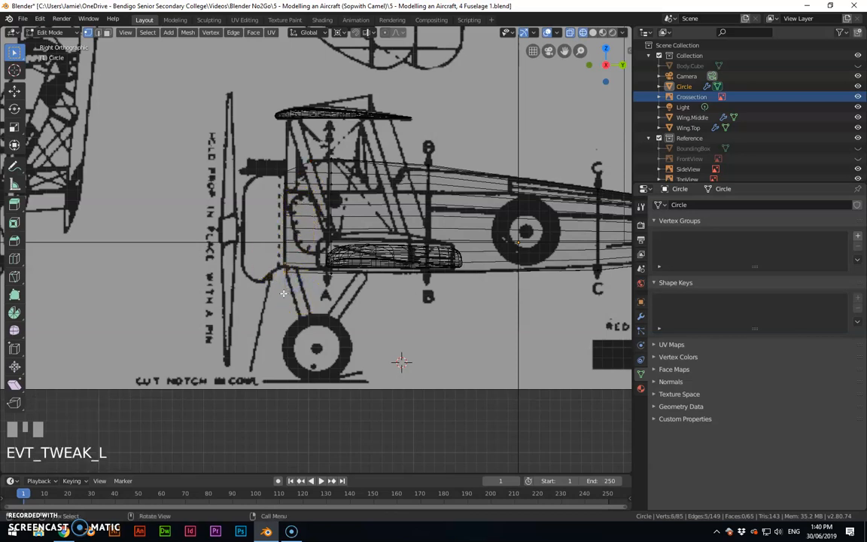
{"action": "left_click", "coordinate": [338, 32]}
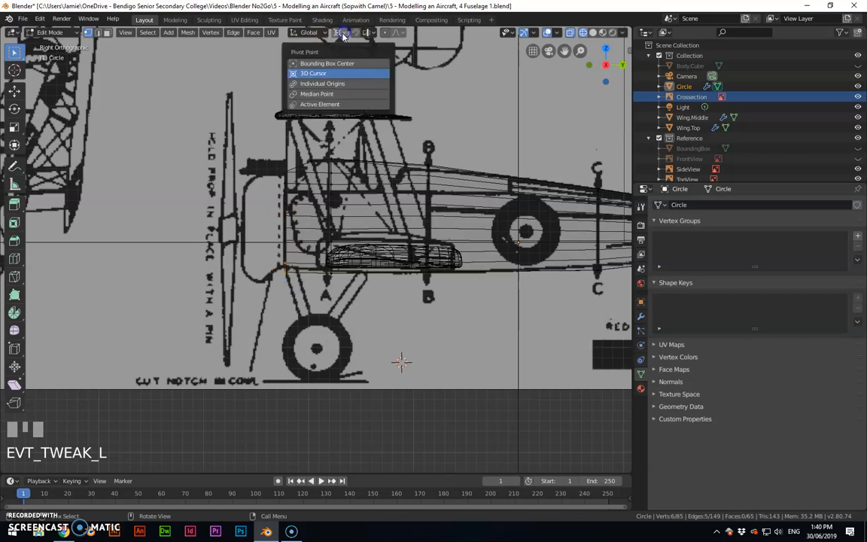
{"action": "left_click", "coordinate": [325, 94]}
{"action": "key", "text": "s"}
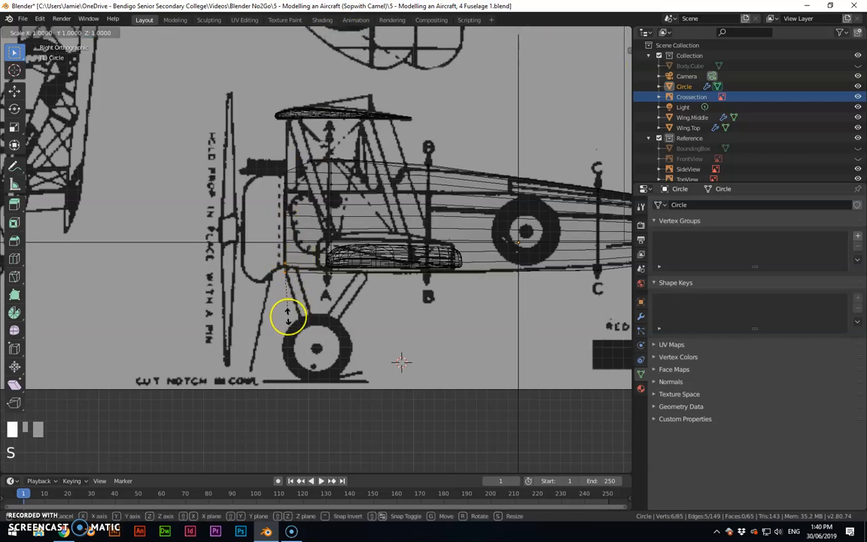
{"action": "key", "text": "z"}
{"action": "left_click", "coordinate": [283, 302]}
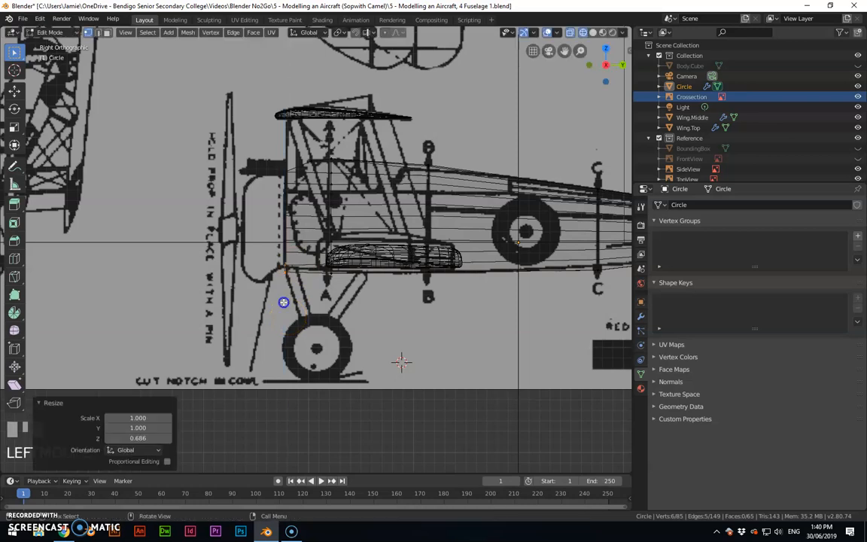
Raise the front ring's bottom vertices 0.0639 m along Z, and lower them again by 0.0197 m to fit the side blueprint
{"action": "key", "text": "g"}
{"action": "key", "text": "z"}
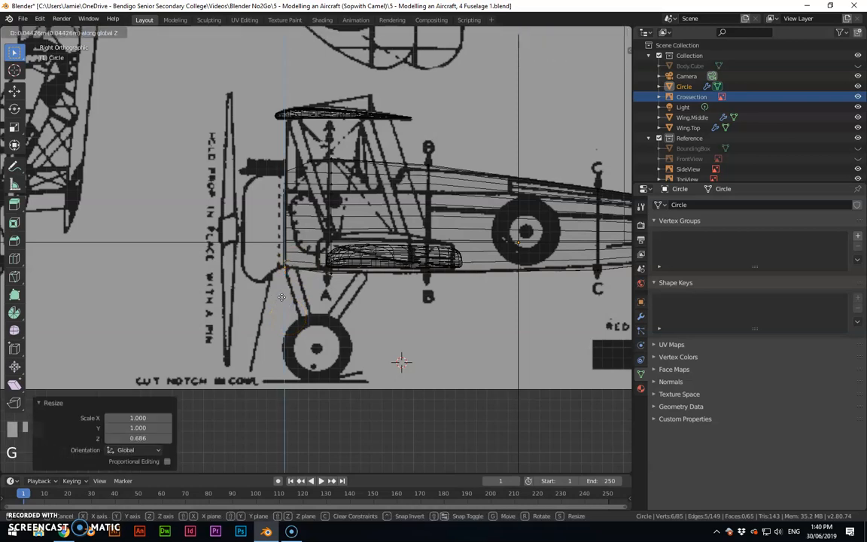
{"action": "left_click", "coordinate": [282, 294]}
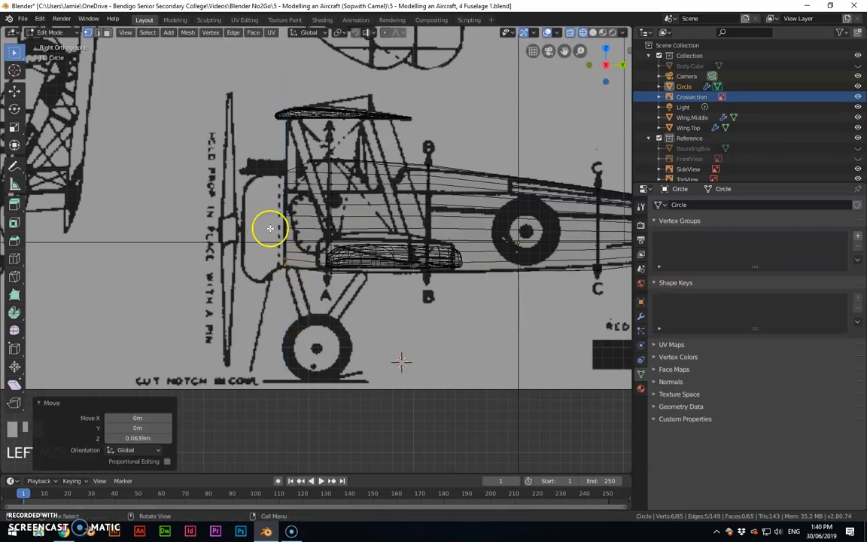
{"action": "key", "text": "g"}
{"action": "key", "text": "z"}
{"action": "left_click", "coordinate": [286, 279]}
{"action": "middle_click_drag", "start_coordinate": [285, 279], "coordinate": [355, 271]}
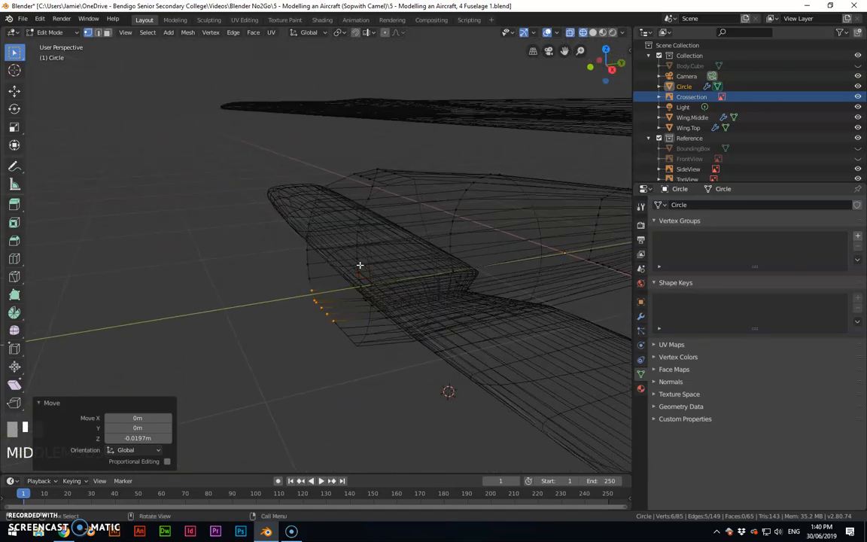
{"action": "key", "text": "KP_3"}
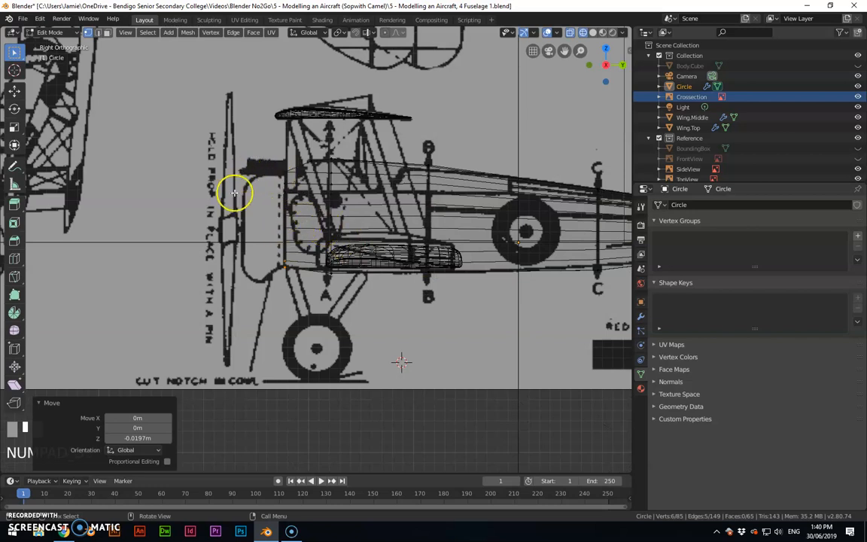
In the front view, hide the Crossection image, show the FrontView image and move Crossection into the Reference collection
{"action": "scroll", "coordinate": [254, 248], "scroll_direction": "down", "scroll_amount": 3}
{"action": "middle_click_drag", "start_coordinate": [254, 247], "coordinate": [263, 269]}
{"action": "key", "text": "KP_1"}
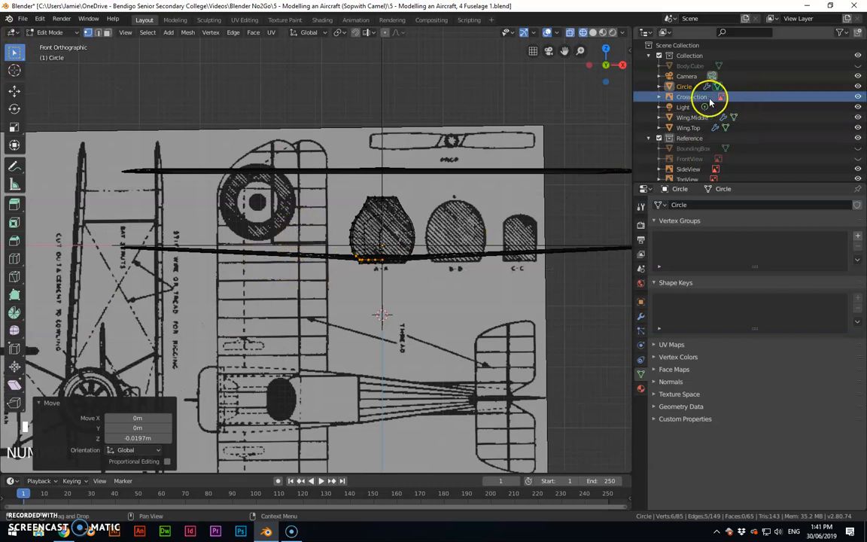
{"action": "left_click", "coordinate": [859, 97]}
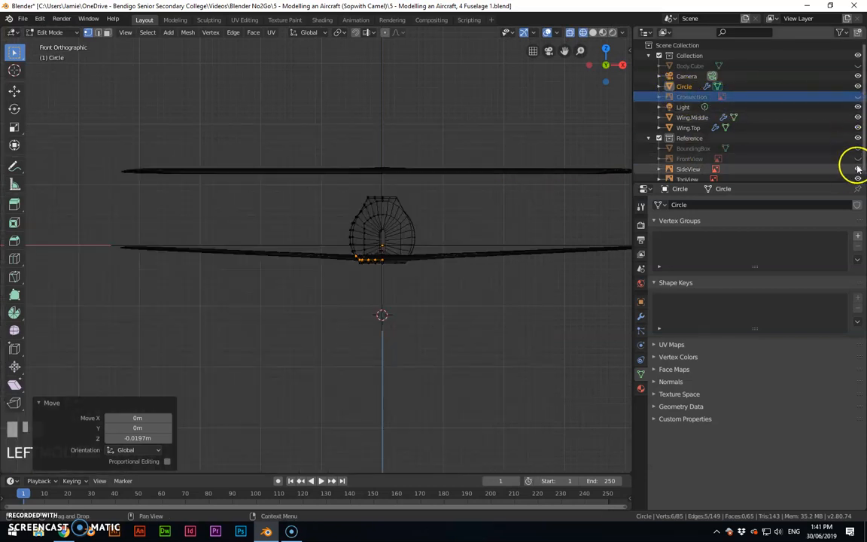
{"action": "left_click", "coordinate": [858, 159]}
{"action": "left_click_drag", "start_coordinate": [689, 96], "coordinate": [676, 173]}
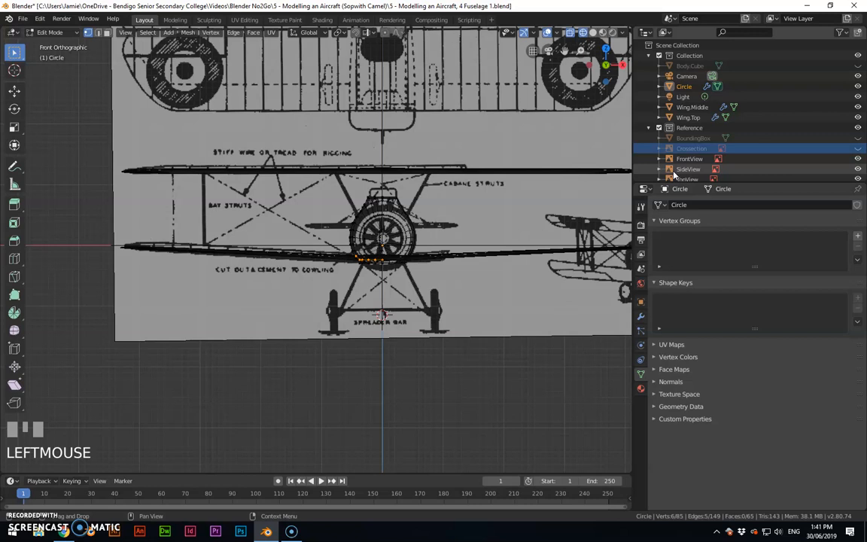
{"action": "scroll", "coordinate": [451, 211], "scroll_direction": "up", "scroll_amount": 3}
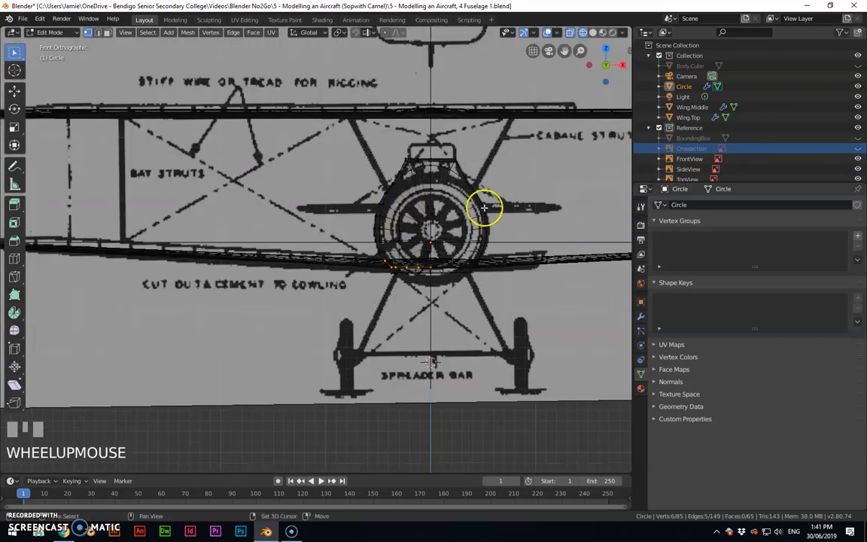
Leave mesh editing of the fuselage and snap the 3D cursor to the world origin
{"action": "middle_click_drag", "start_coordinate": [488, 206], "coordinate": [439, 137], "text": "shift"}
{"action": "key", "text": "Tab"}
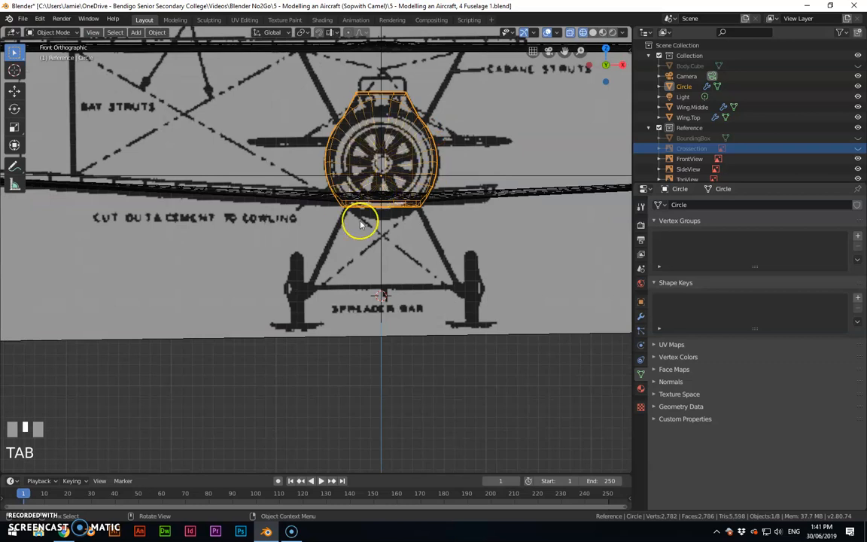
{"action": "key", "text": "shift+s"}
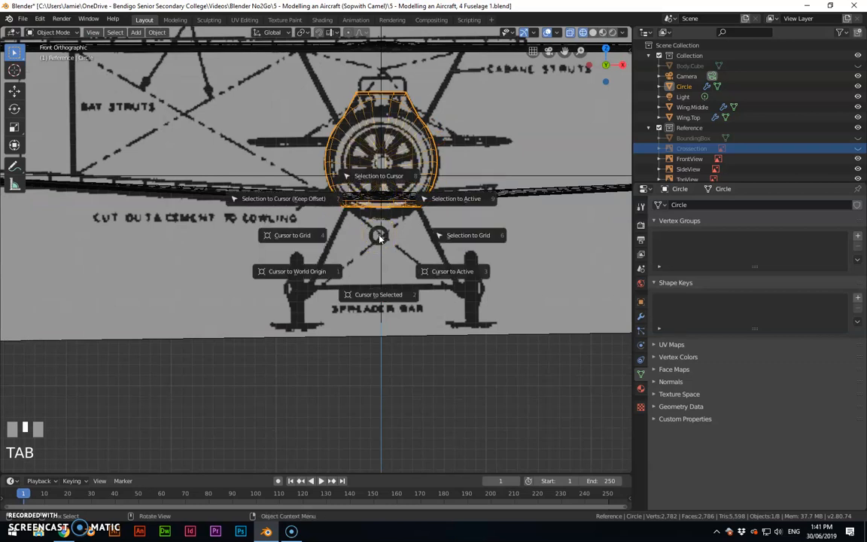
{"action": "left_click", "coordinate": [304, 271]}
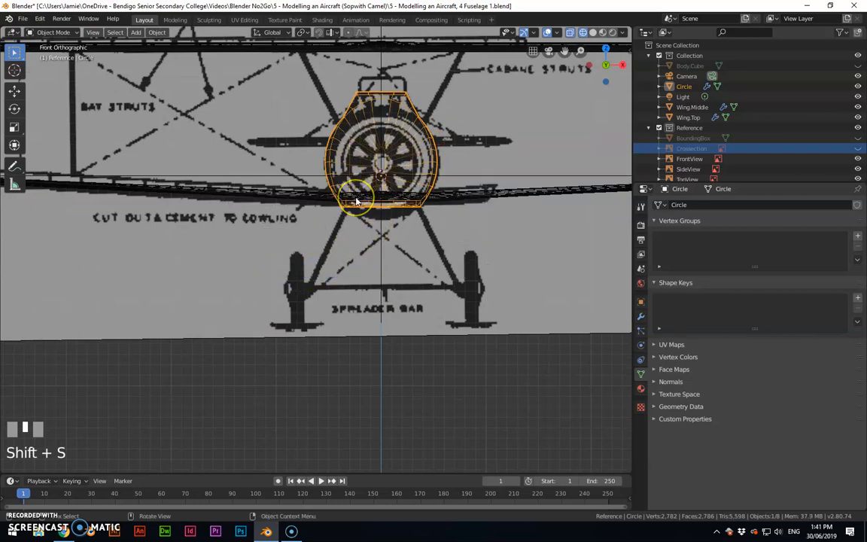
Examine the engine cowling's outline in the front and top views of the blueprint
{"action": "key", "text": "shift+a"}
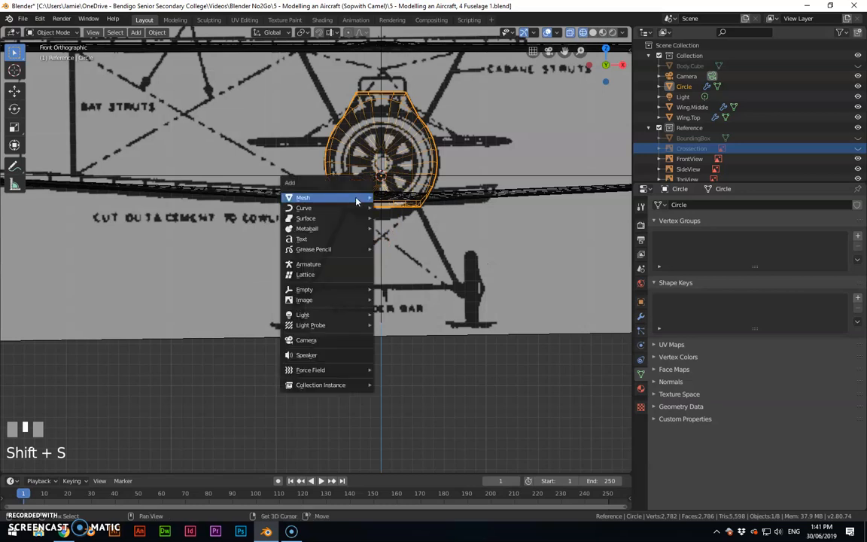
{"action": "mouse_move", "coordinate": [358, 197]}
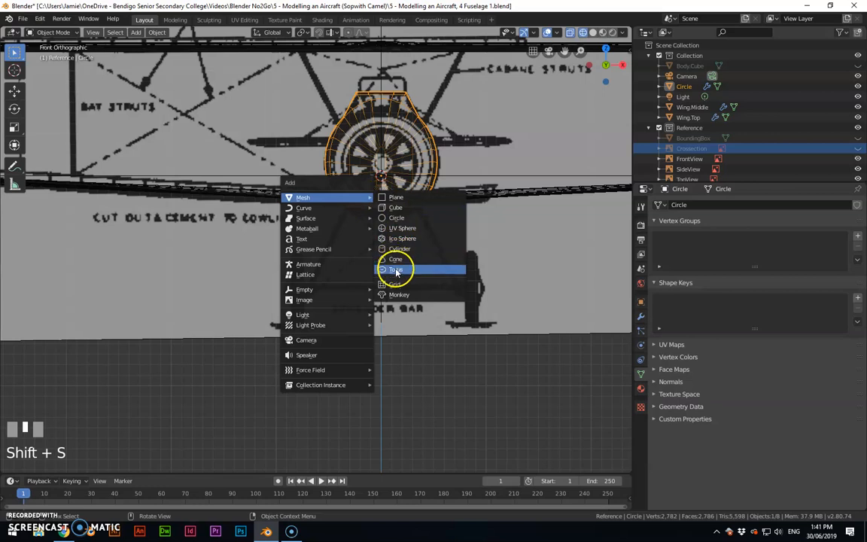
{"action": "middle_click_drag", "start_coordinate": [520, 236], "coordinate": [467, 258]}
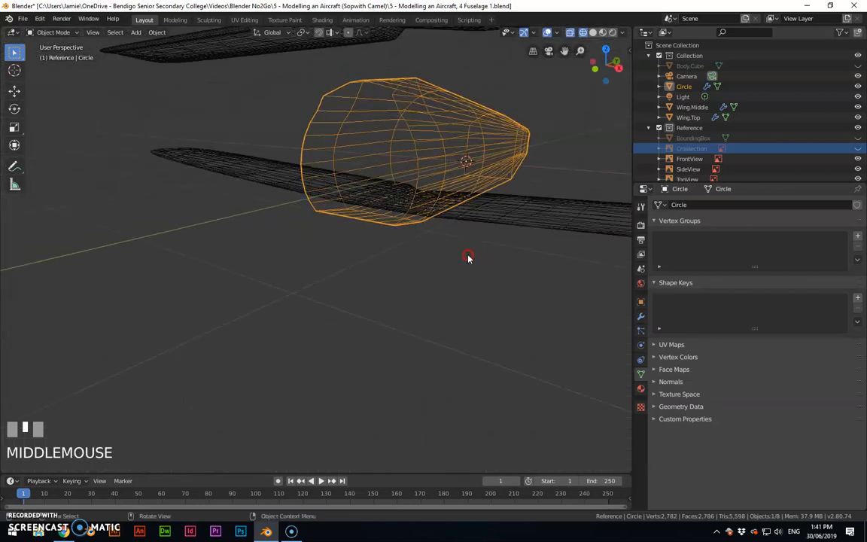
{"action": "scroll", "coordinate": [461, 250], "scroll_direction": "down", "scroll_amount": 2}
{"action": "key", "text": "KP_1"}
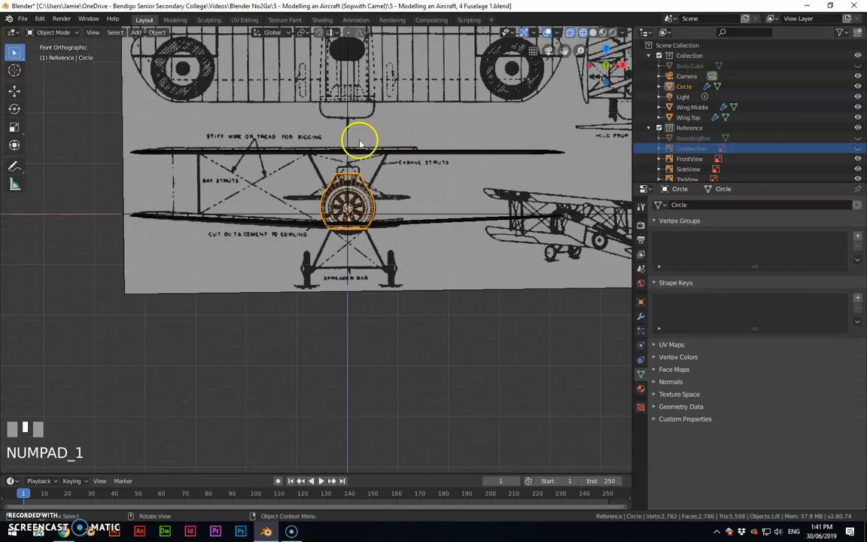
{"action": "middle_click_drag", "start_coordinate": [411, 142], "coordinate": [306, 414], "text": "shift"}
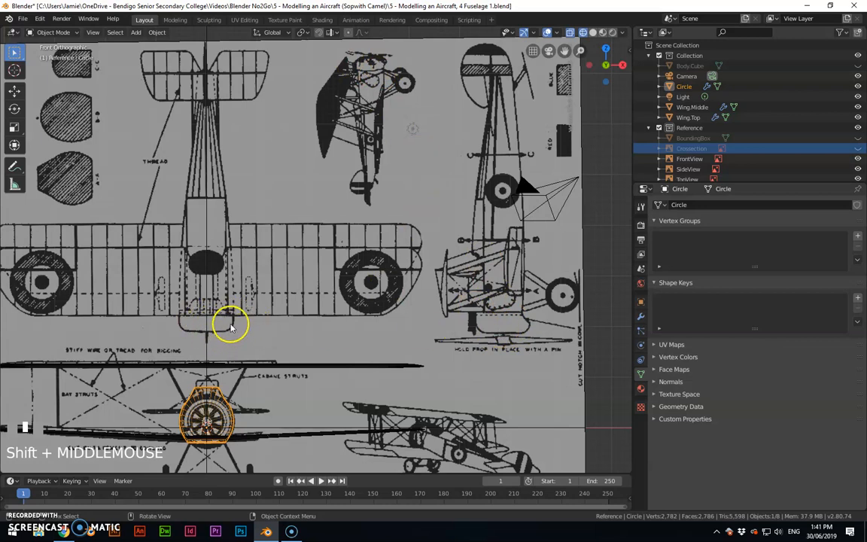
{"action": "middle_click_drag", "start_coordinate": [231, 326], "coordinate": [325, 242], "text": "shift"}
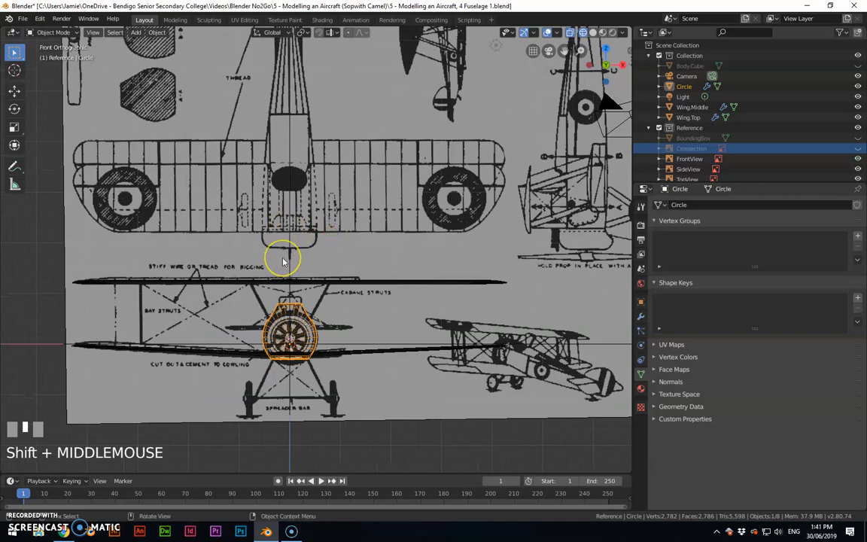
{"action": "key", "text": "KP_7"}
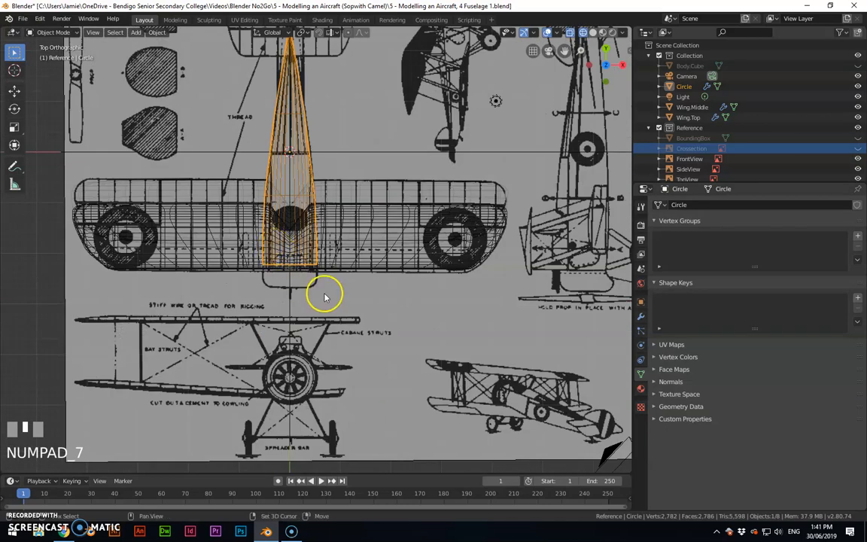
{"action": "middle_click_drag", "start_coordinate": [324, 298], "coordinate": [332, 242], "text": "shift"}
{"action": "scroll", "coordinate": [333, 211], "scroll_direction": "up", "scroll_amount": 5}
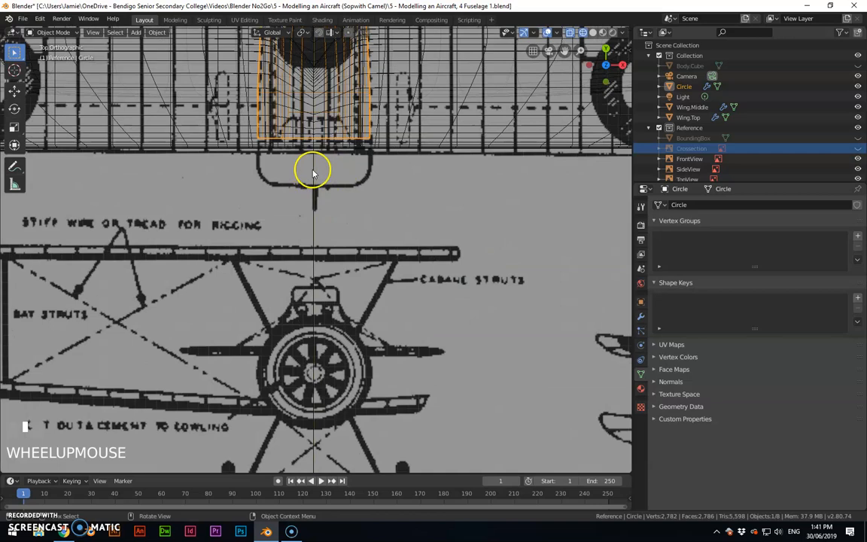
{"action": "middle_click_drag", "start_coordinate": [317, 176], "coordinate": [319, 252], "text": "shift"}
{"action": "scroll", "coordinate": [333, 218], "scroll_direction": "down", "scroll_amount": 4}
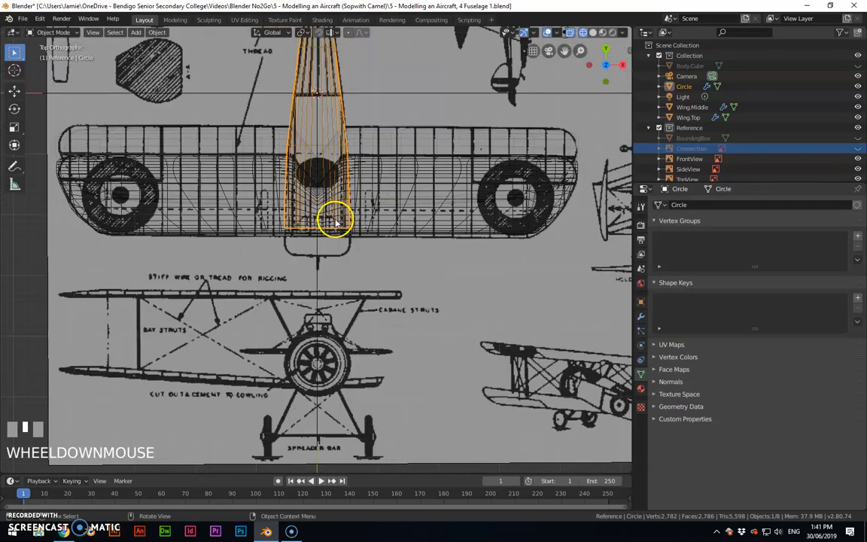
Add a torus mesh at the world origin in the top view and set its major segments to 36
{"action": "key", "text": "shift+a"}
{"action": "mouse_move", "coordinate": [338, 221]}
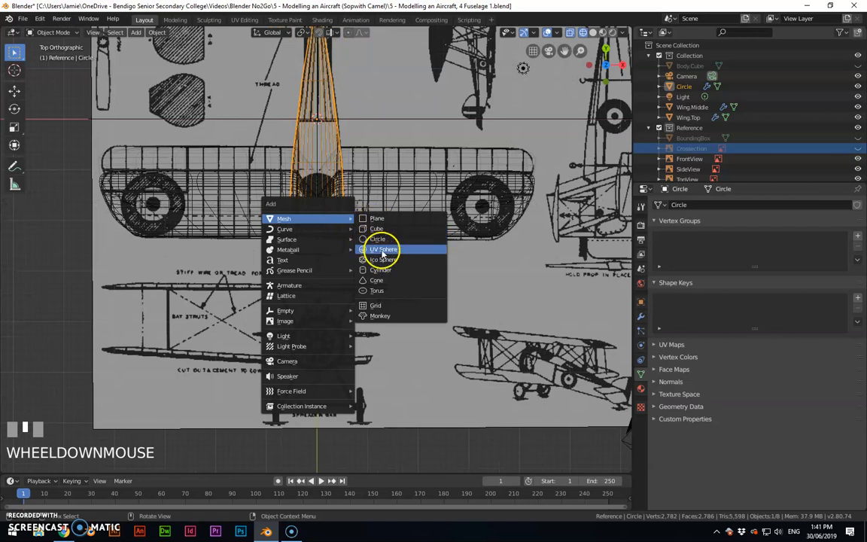
{"action": "left_click", "coordinate": [382, 290]}
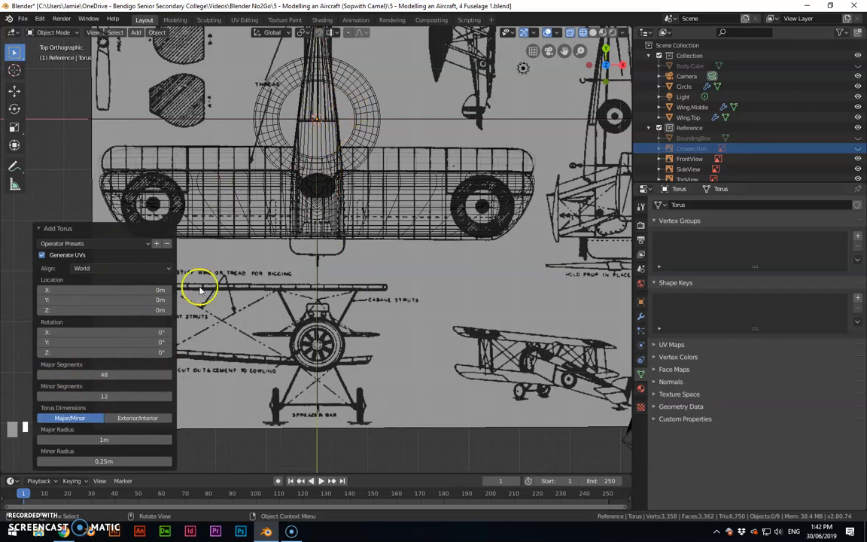
{"action": "scroll", "coordinate": [248, 220], "scroll_direction": "up", "scroll_amount": 2}
{"action": "middle_click_drag", "start_coordinate": [294, 161], "coordinate": [339, 343], "text": "shift"}
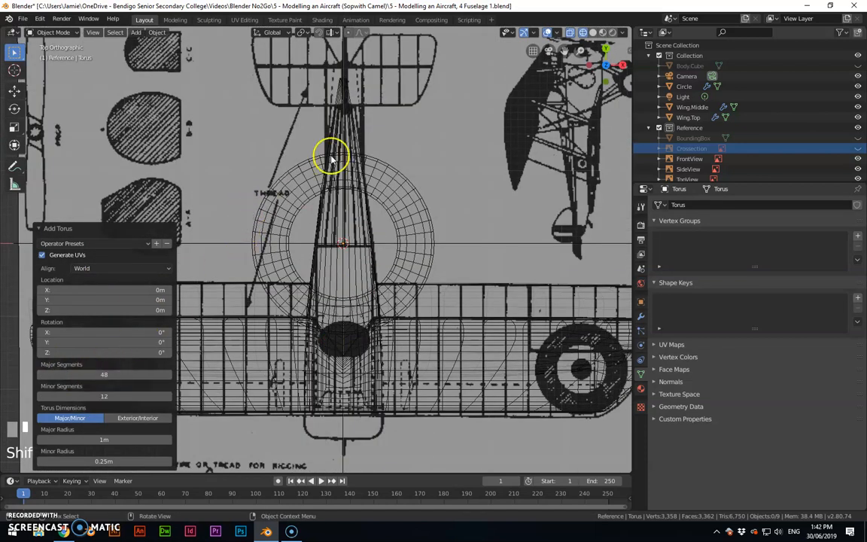
{"action": "left_click_drag", "start_coordinate": [88, 374], "coordinate": [156, 370]}
{"action": "double_click", "coordinate": [105, 376]}
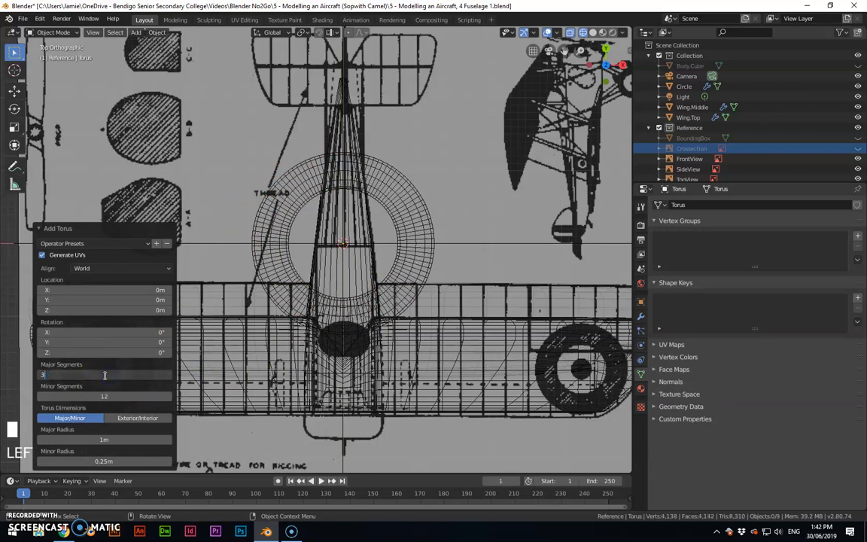
{"action": "key", "text": "Return"}
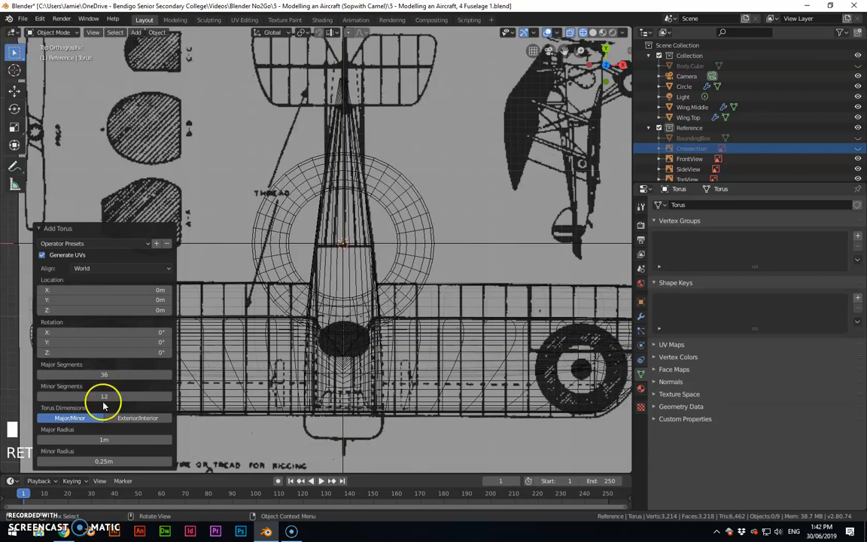
Try other minor segment and radius values on the torus, restoring 12 minor segments, 1 m major radius and 0.25 m minor radius
{"action": "mouse_move", "coordinate": [104, 396]}
{"action": "left_mouse_down"}
{"action": "mouse_move", "coordinate": [141, 397]}
{"action": "mouse_move", "coordinate": [103, 397]}
{"action": "left_mouse_up"}
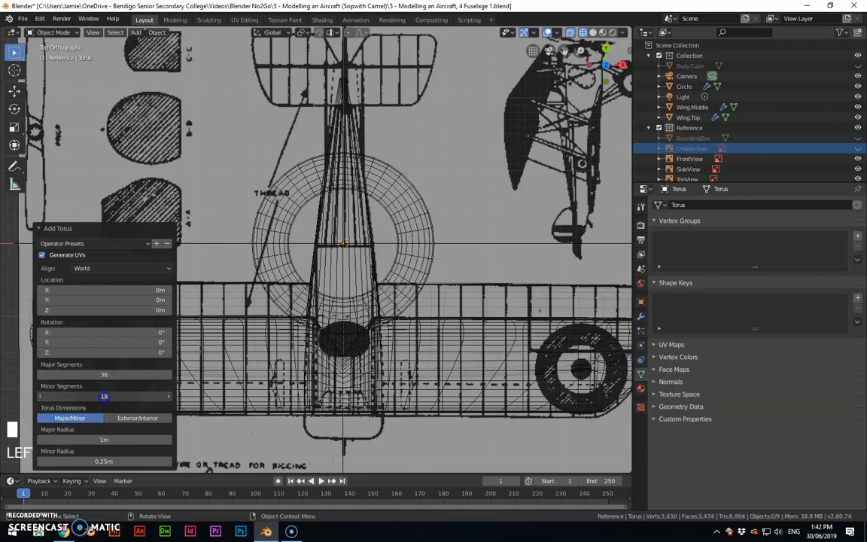
{"action": "key", "text": "Return"}
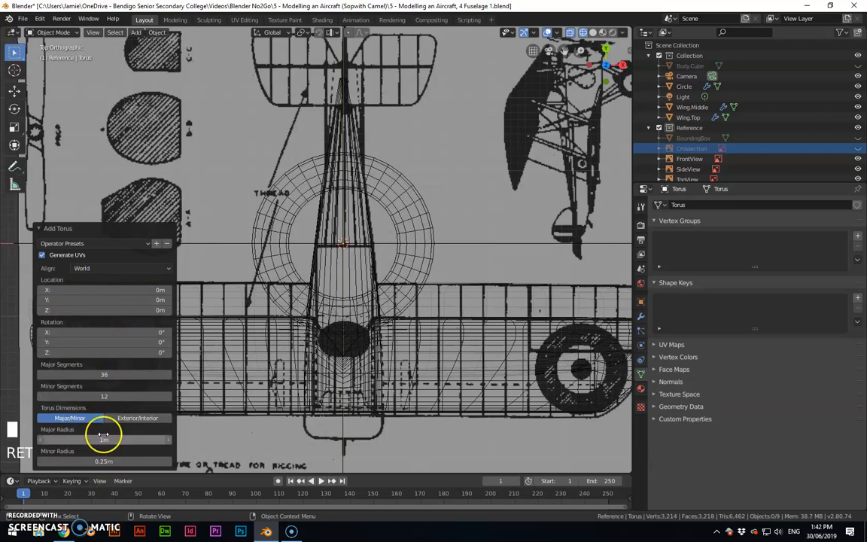
{"action": "mouse_move", "coordinate": [104, 439]}
{"action": "left_mouse_down"}
{"action": "mouse_move", "coordinate": [137, 439]}
{"action": "mouse_move", "coordinate": [109, 439]}
{"action": "left_mouse_up"}
{"action": "left_click", "coordinate": [107, 440]}
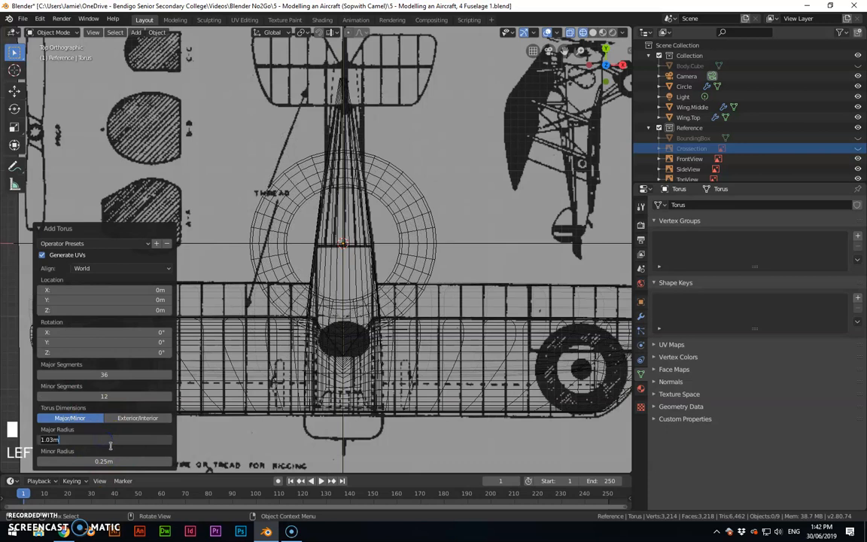
{"action": "key", "text": "Return"}
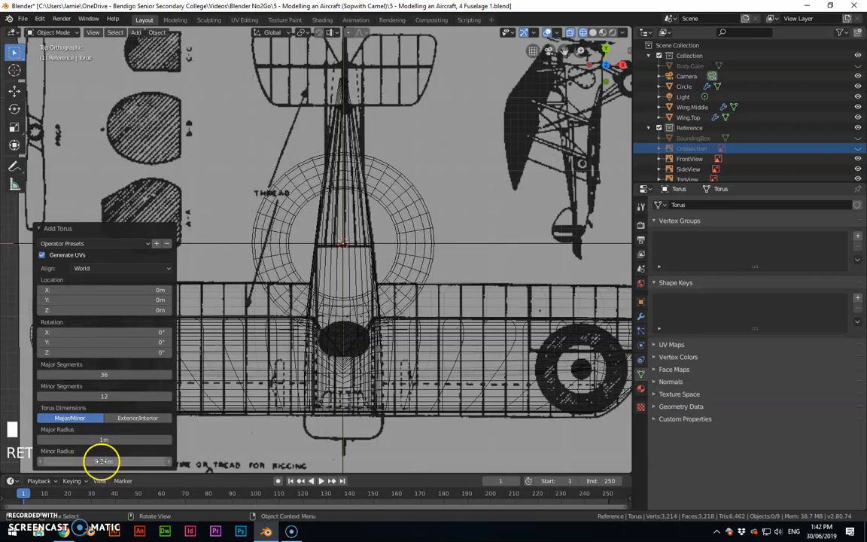
{"action": "left_click_drag", "start_coordinate": [100, 462], "coordinate": [115, 462]}
{"action": "left_click", "coordinate": [101, 462]}
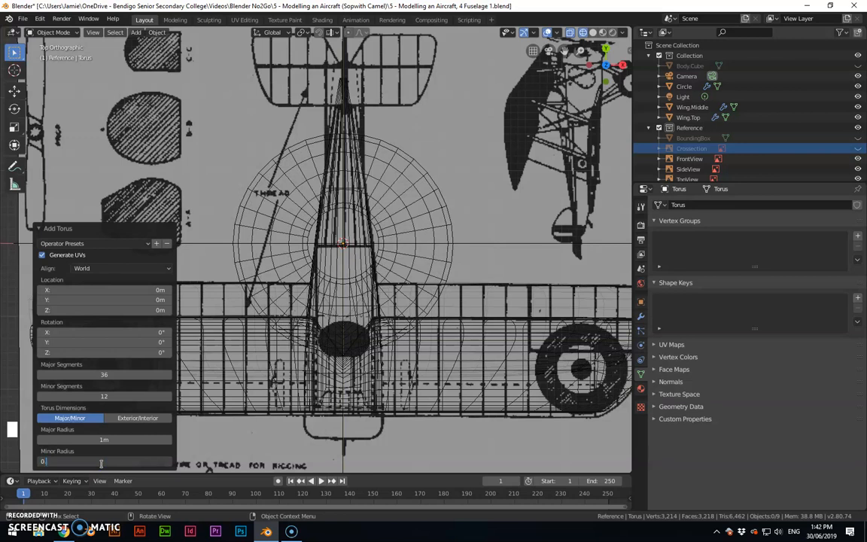
{"action": "type", "text": "0.25"}
{"action": "key", "text": "Return"}
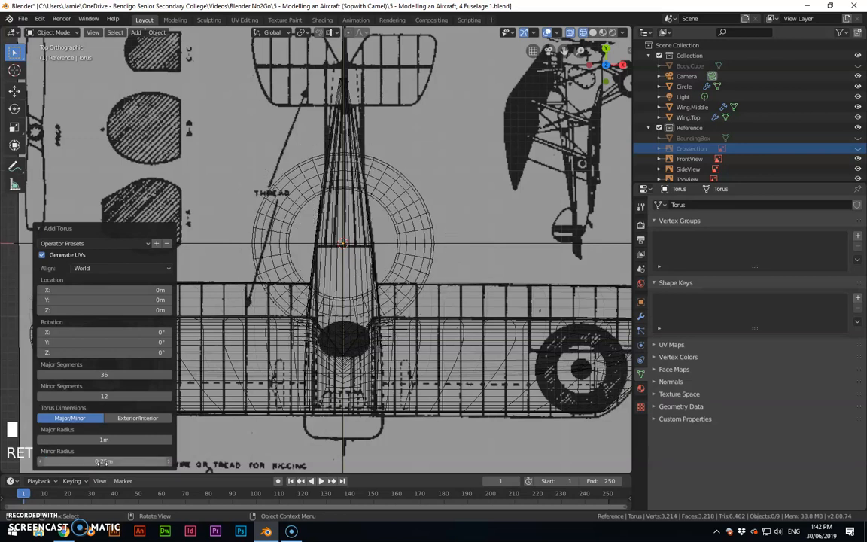
{"action": "left_click", "coordinate": [102, 461]}
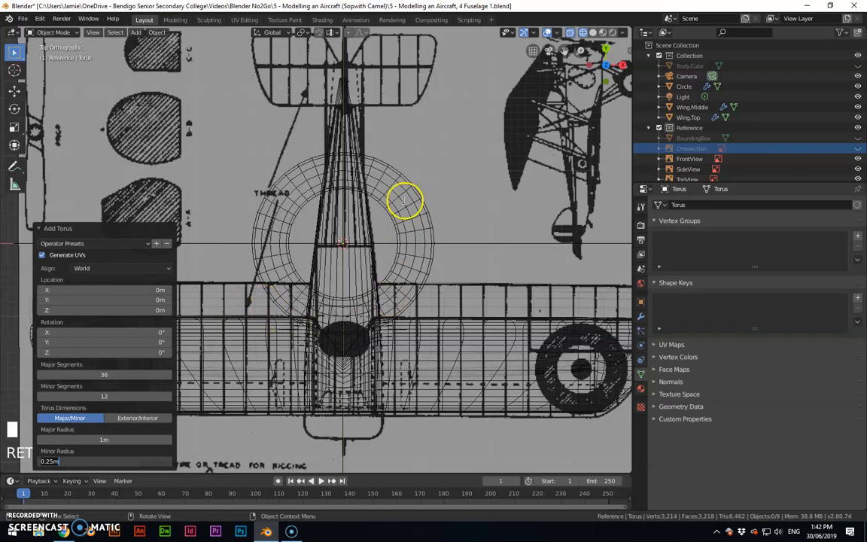
{"action": "left_click", "coordinate": [404, 199]}
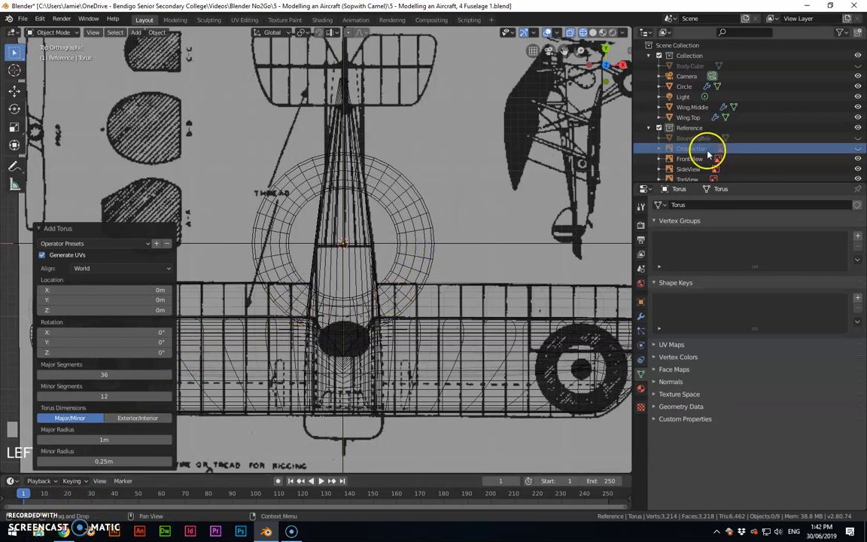
Move the Torus object out of the Reference collection into the main Collection
{"action": "scroll", "coordinate": [698, 156], "scroll_direction": "down", "scroll_amount": 1}
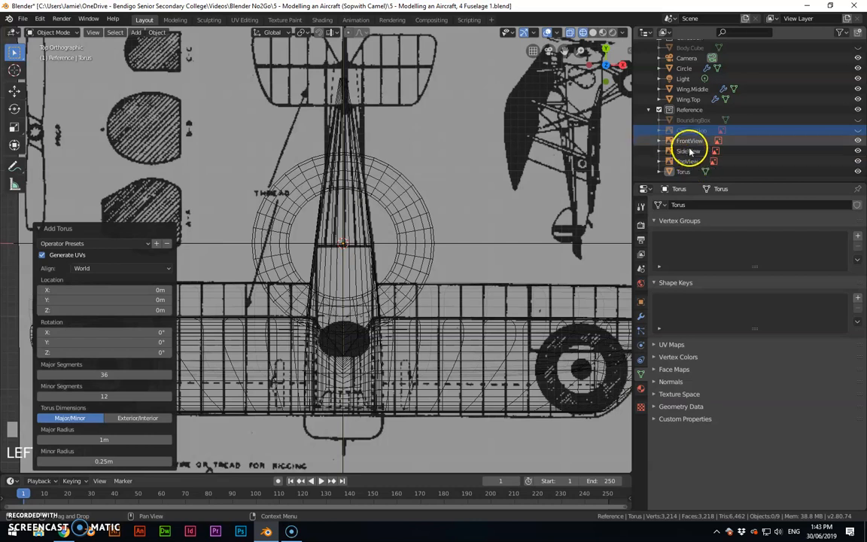
{"action": "left_click", "coordinate": [683, 172]}
{"action": "left_click_drag", "start_coordinate": [684, 172], "coordinate": [681, 89]}
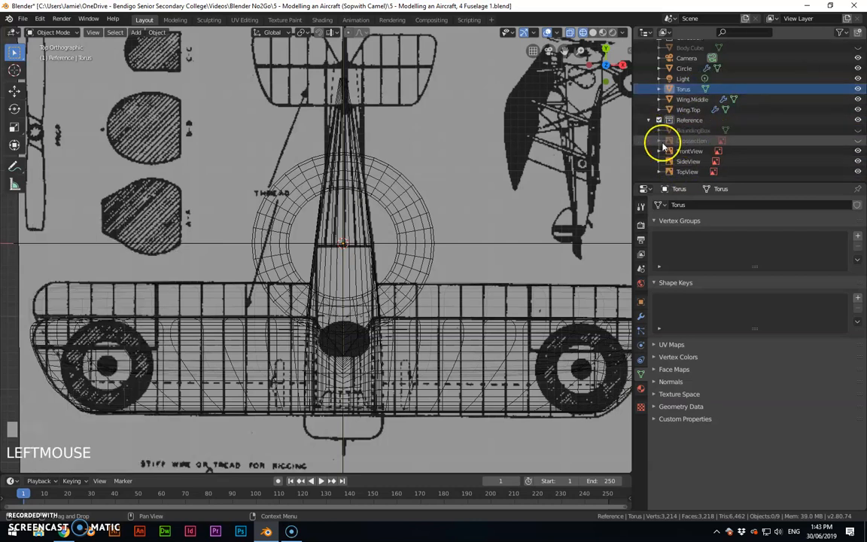
Select the torus and rotate it 90° about the global X axis
{"action": "left_click", "coordinate": [395, 184]}
{"action": "scroll", "coordinate": [702, 55], "scroll_direction": "up", "scroll_amount": 2}
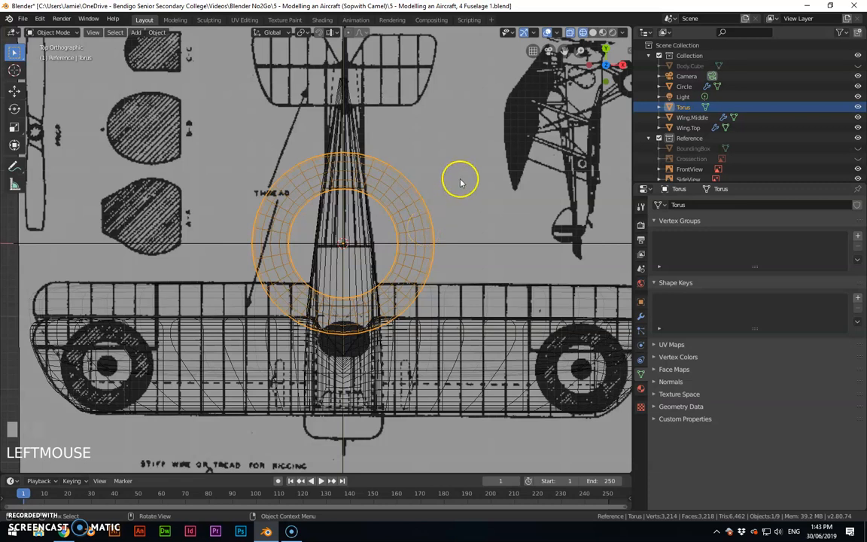
{"action": "key", "text": "r"}
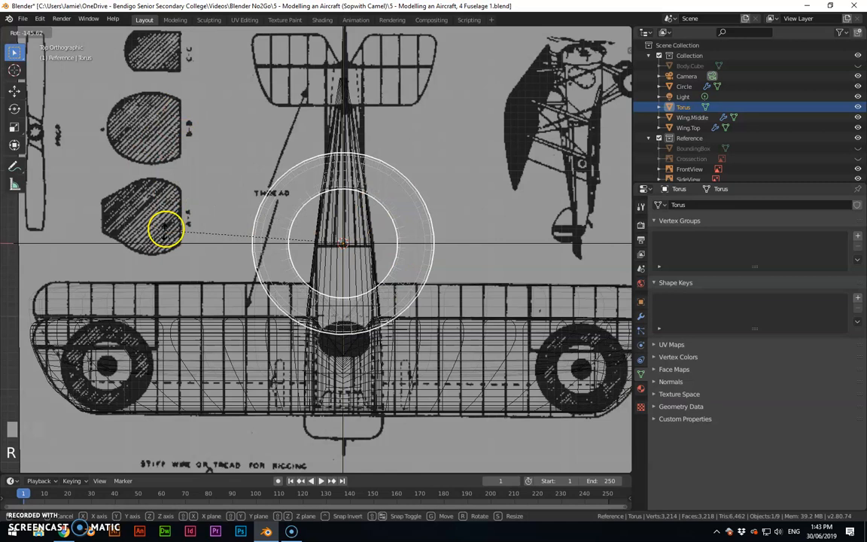
{"action": "key", "text": "x"}
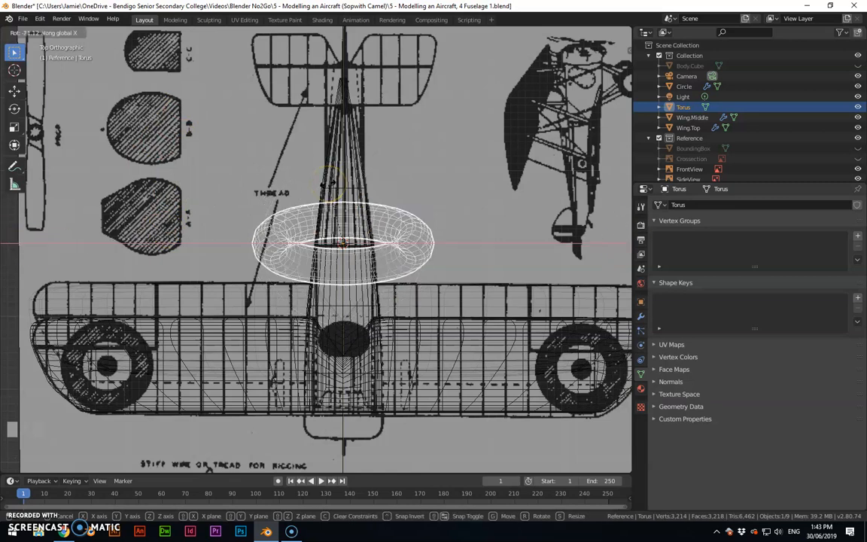
{"action": "type", "text": "90"}
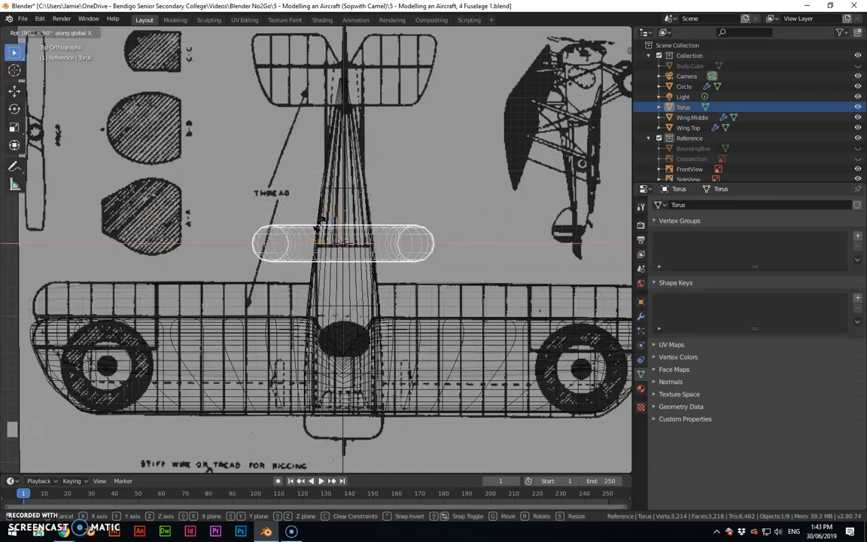
{"action": "key", "text": "Return"}
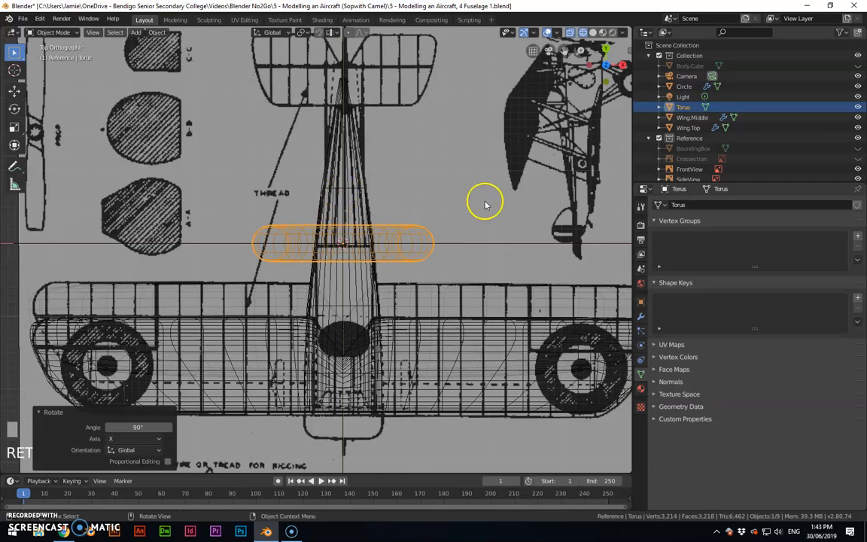
Move the torus -2.53 m along Y onto the cowling outline in the top view
{"action": "key", "text": "g"}
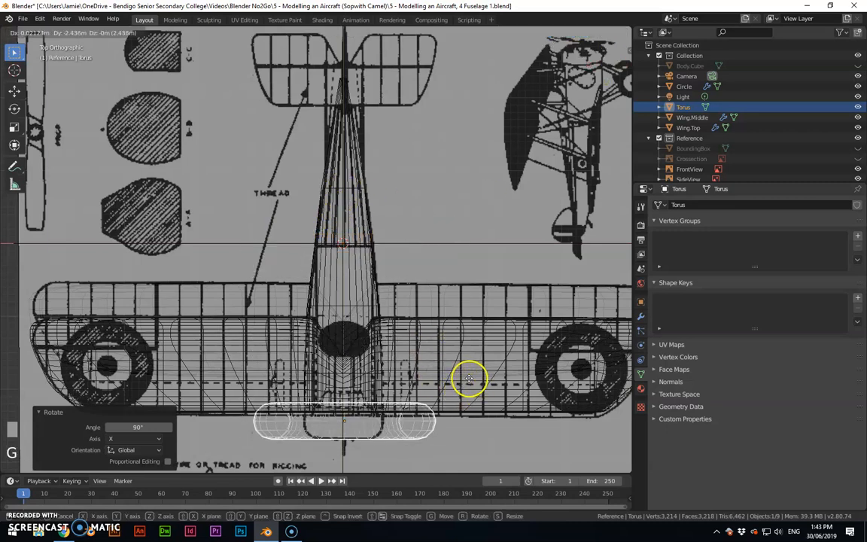
{"action": "key", "text": "y"}
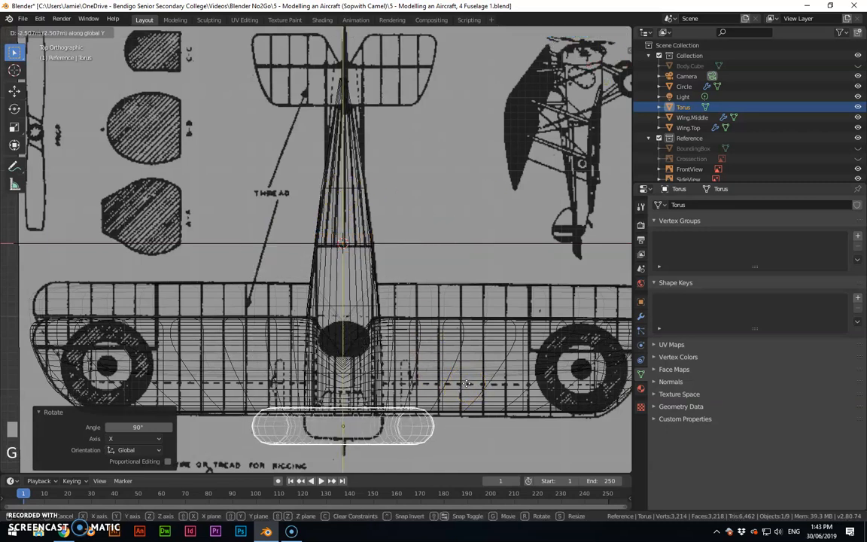
{"action": "left_click", "coordinate": [467, 386]}
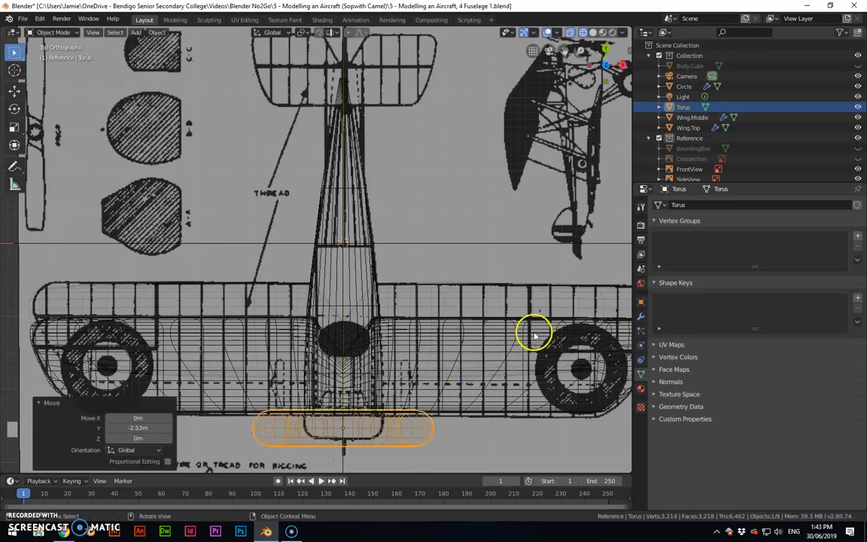
Scale the torus uniformly to 0.432 so it matches the cowling's width in the top view
{"action": "key", "text": "s"}
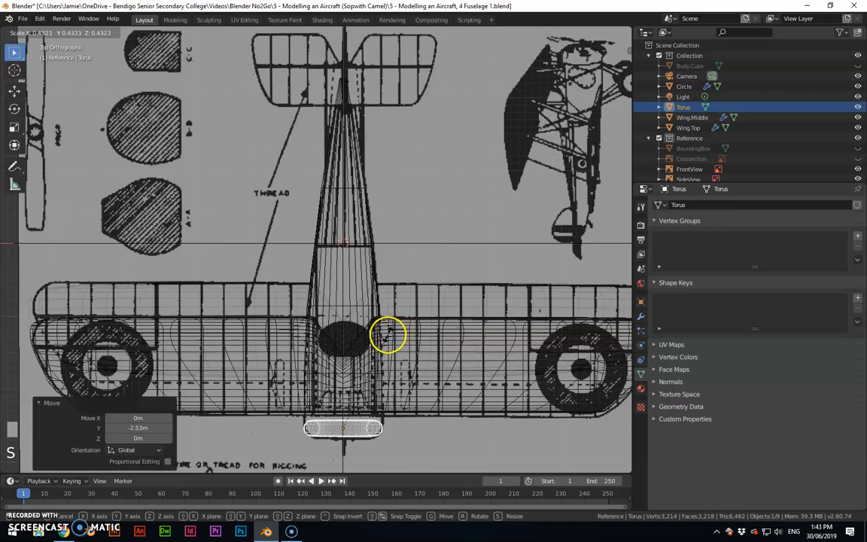
{"action": "left_click", "coordinate": [387, 333]}
{"action": "scroll", "coordinate": [352, 381], "scroll_direction": "up", "scroll_amount": 4}
{"action": "middle_click_drag", "start_coordinate": [344, 311], "coordinate": [387, 34], "text": "shift"}
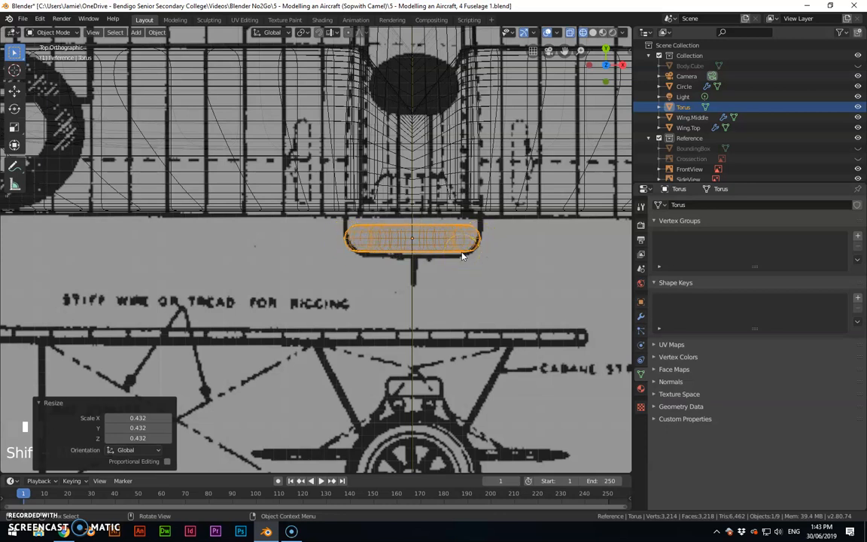
In the front view, move the torus 0.127 m up along Z to centre it on the engine
{"action": "key", "text": "KP_1"}
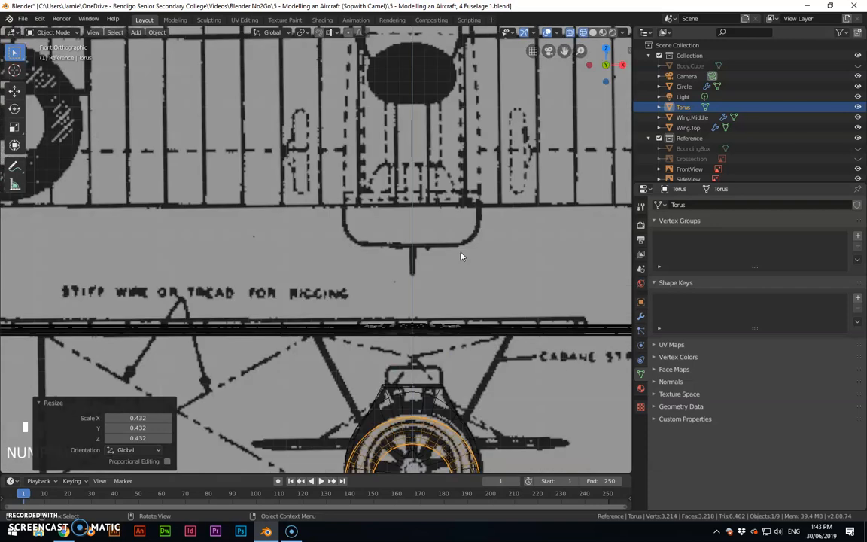
{"action": "middle_click_drag", "start_coordinate": [424, 280], "coordinate": [436, 125], "text": "shift"}
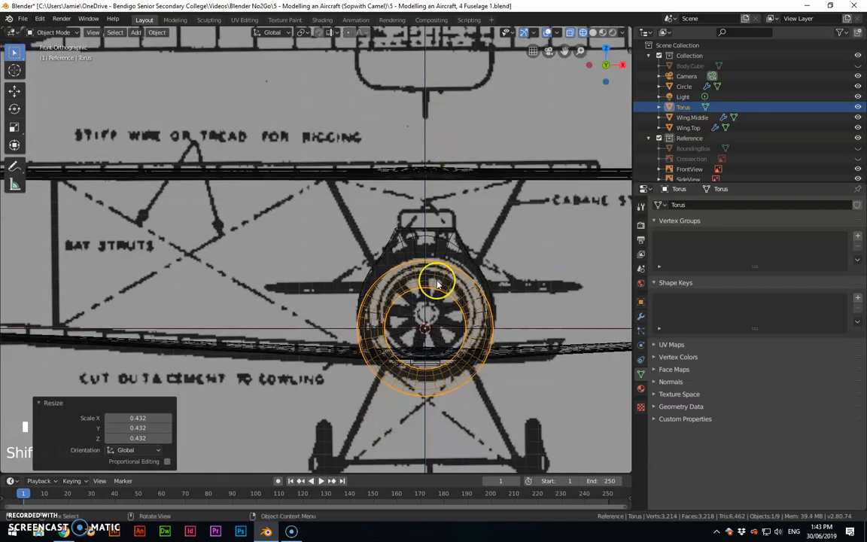
{"action": "key", "text": "g"}
{"action": "key", "text": "z"}
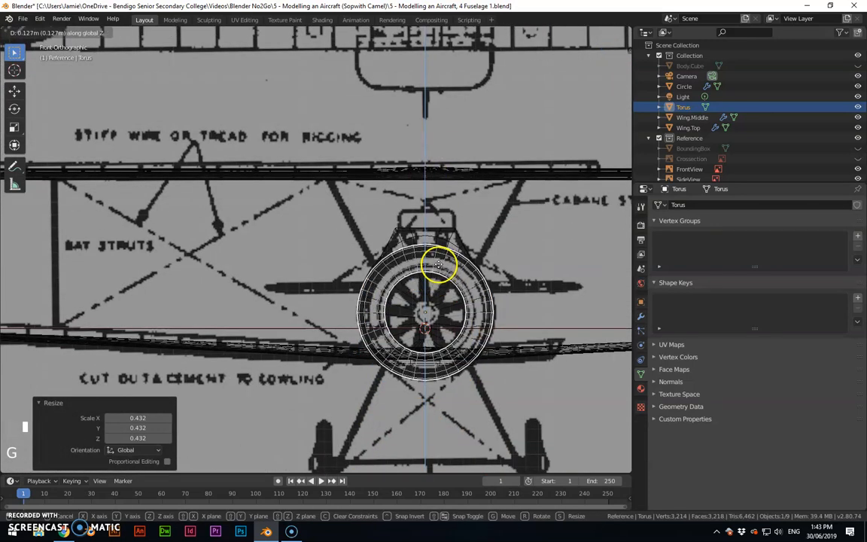
{"action": "left_click", "coordinate": [438, 262]}
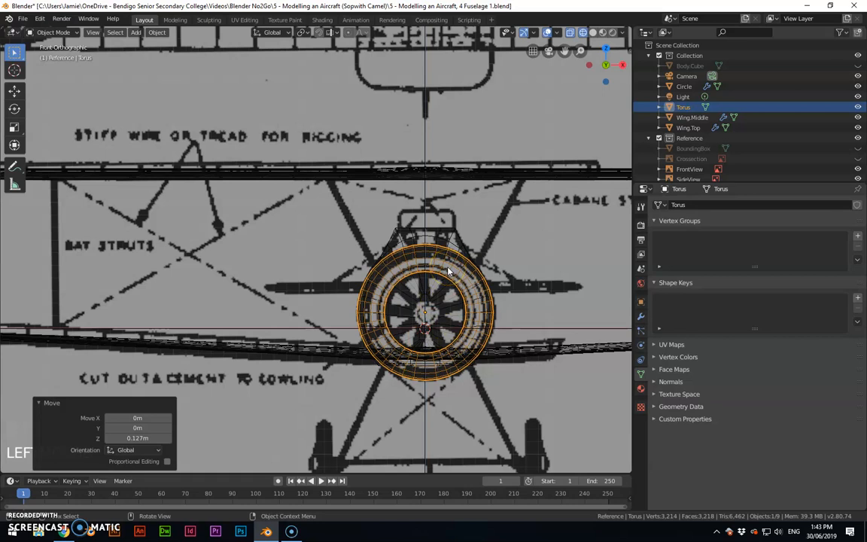
In the top view, delete the vertices of the torus's rear half, on the side facing the wing
{"action": "key", "text": "KP_7"}
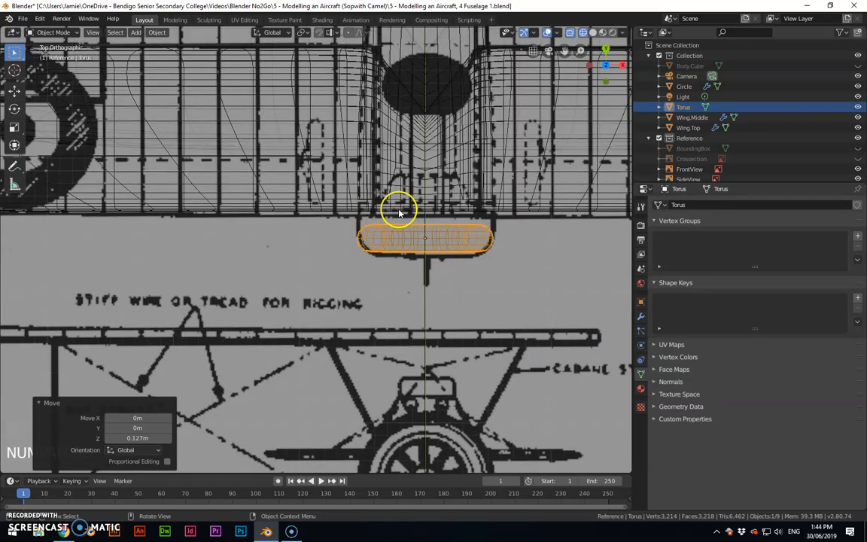
{"action": "key", "text": "Tab"}
{"action": "left_click_drag", "start_coordinate": [346, 215], "coordinate": [518, 235]}
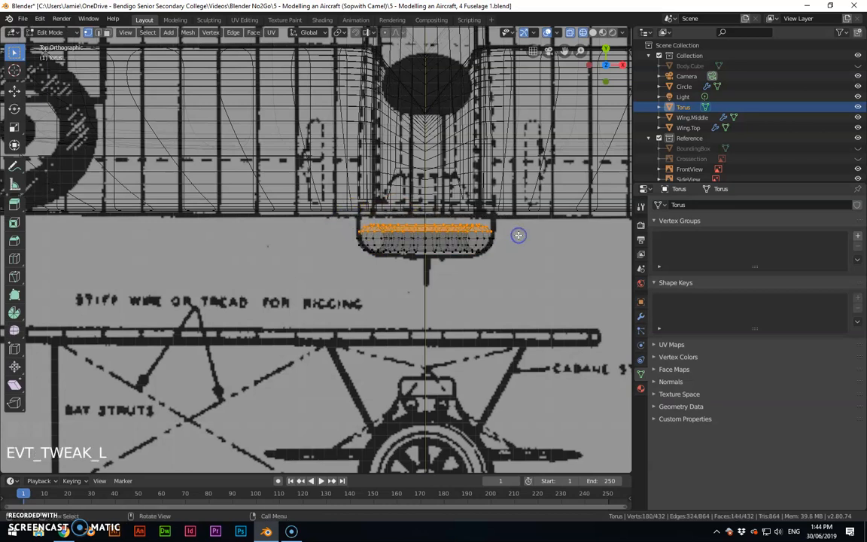
{"action": "key", "text": "x"}
{"action": "left_click", "coordinate": [490, 234]}
Extrude the torus's open rear edge vertices 0.168 m along Y up to the wing's front edge
{"action": "left_click_drag", "start_coordinate": [337, 227], "coordinate": [511, 242]}
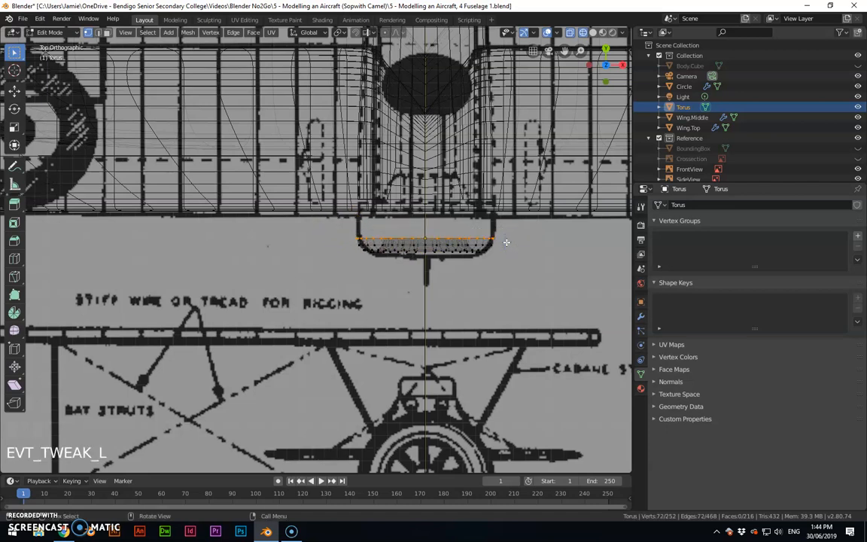
{"action": "key", "text": "e"}
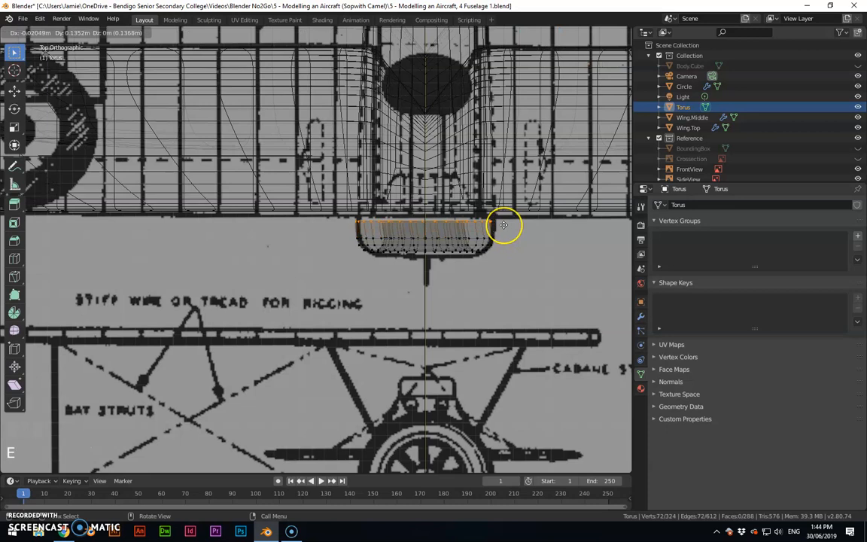
{"action": "key", "text": "y"}
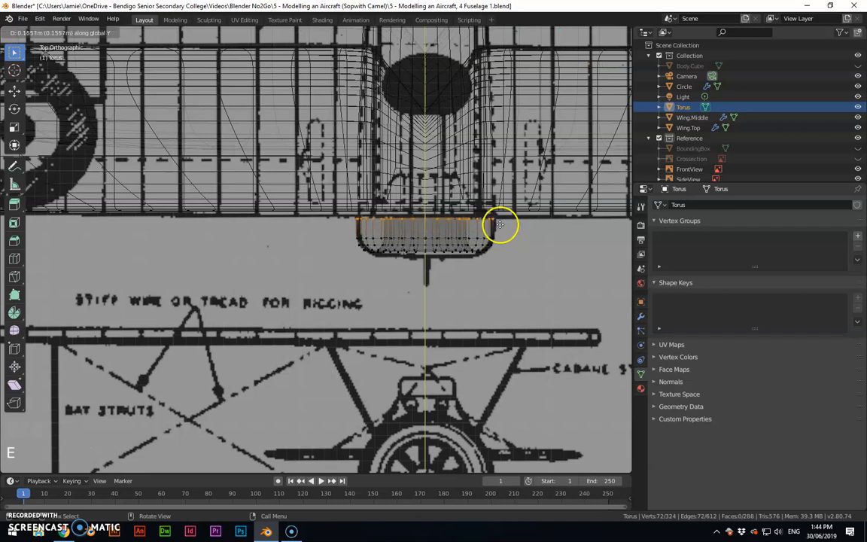
{"action": "left_click", "coordinate": [500, 221]}
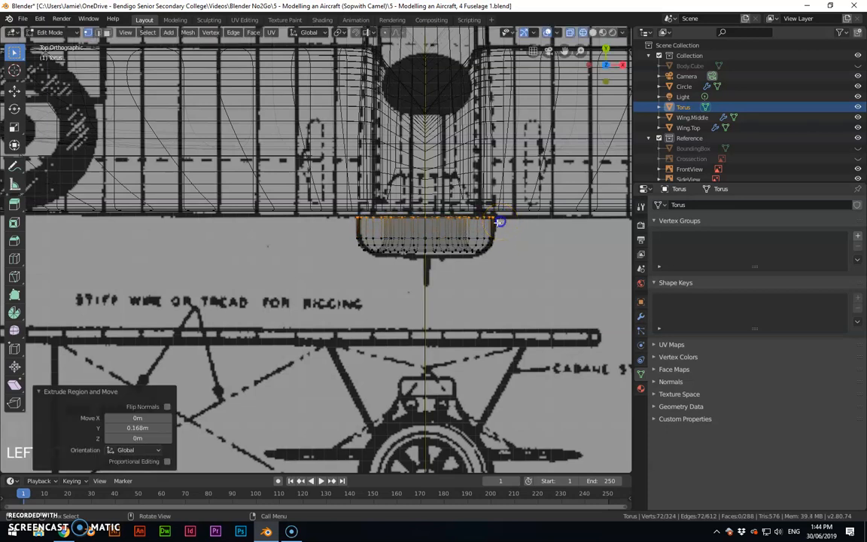
Inspect the cowling against the fuselage nose in solid shading, with the torus back in Object Mode
{"action": "middle_click_drag", "start_coordinate": [457, 234], "coordinate": [434, 135]}
{"action": "middle_click_drag", "start_coordinate": [430, 269], "coordinate": [330, 293]}
{"action": "key", "text": "z"}
{"action": "left_click", "coordinate": [408, 294]}
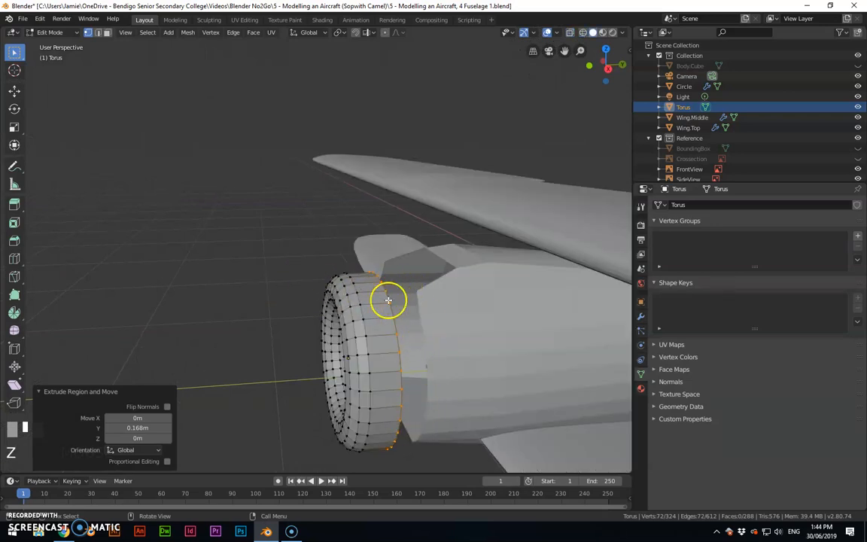
{"action": "key", "text": "Tab"}
{"action": "middle_click_drag", "start_coordinate": [252, 331], "coordinate": [348, 257]}
{"action": "scroll", "coordinate": [340, 300], "scroll_direction": "down", "scroll_amount": 3}
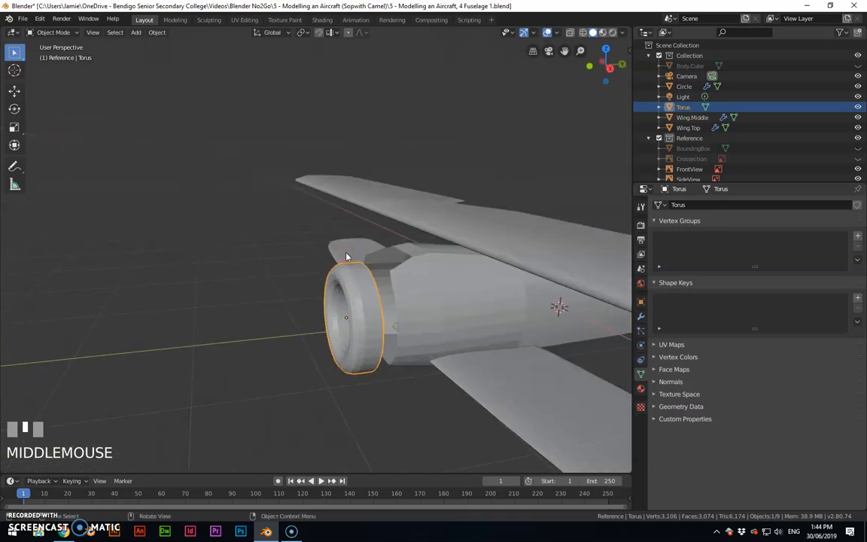